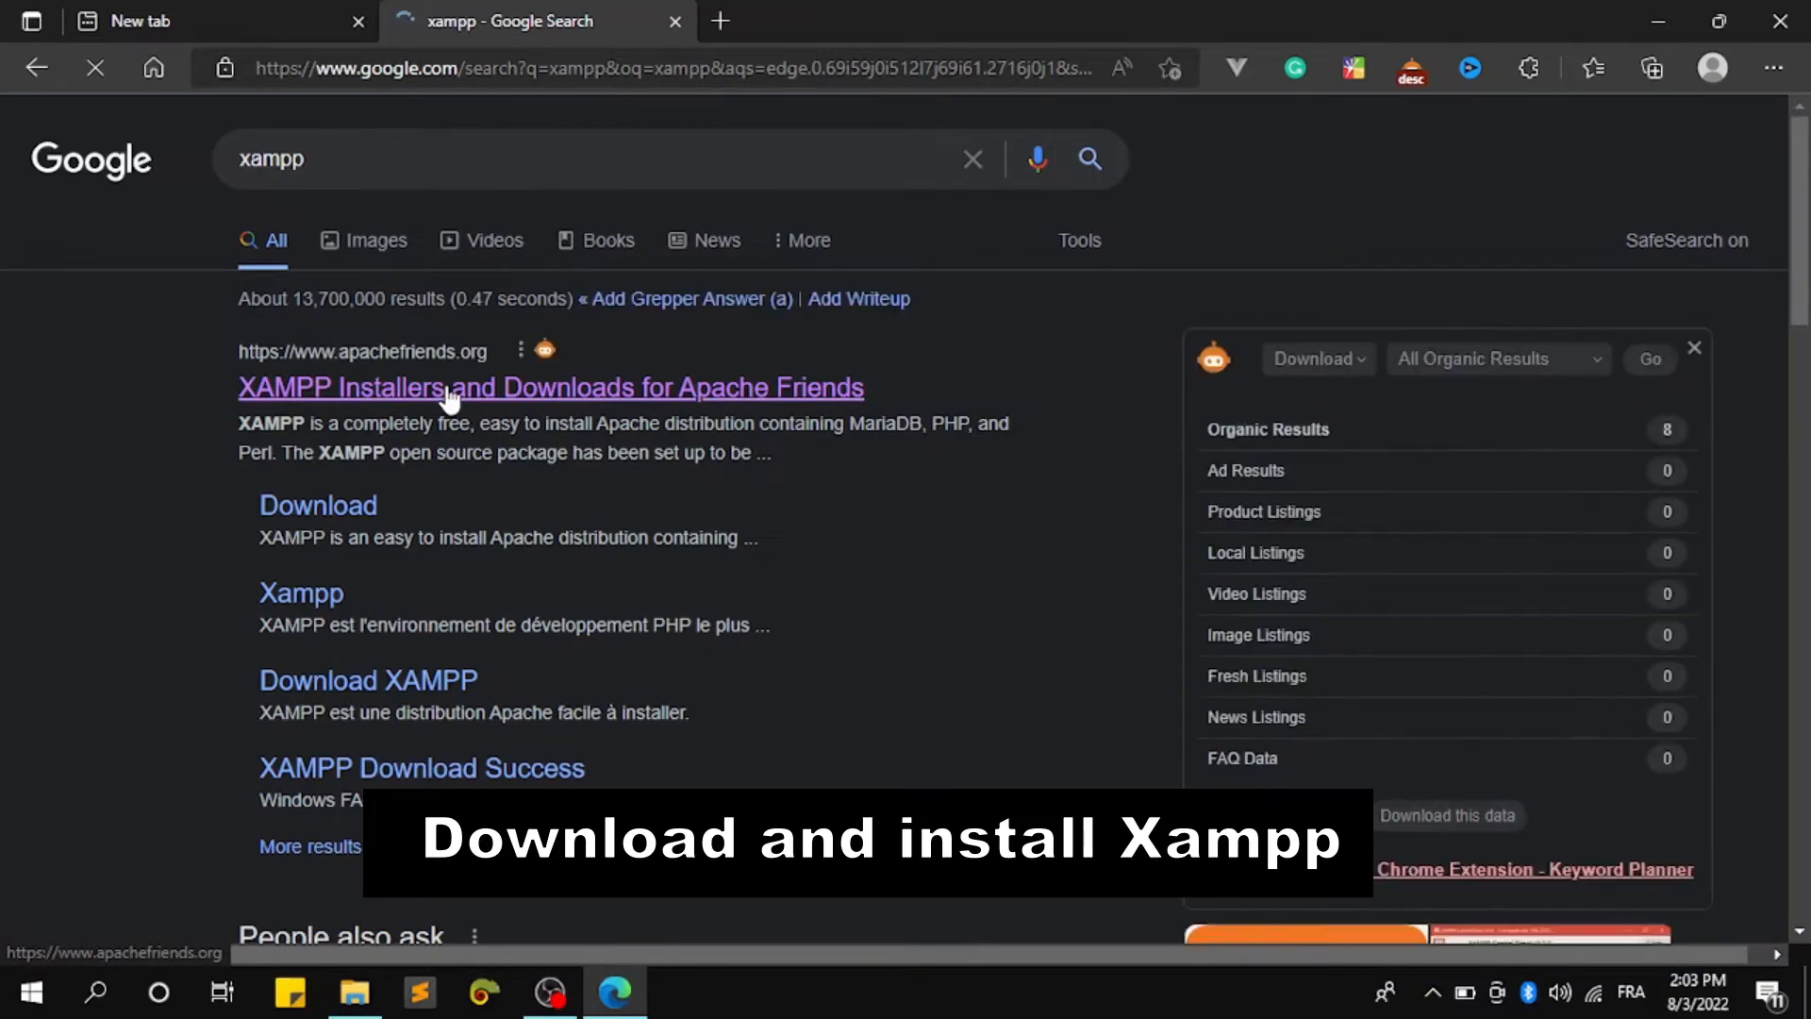
# Open the 'XAMPP Installers and Downloads for Apache Friends' result from the xampp search
pyautogui.click(448, 394)
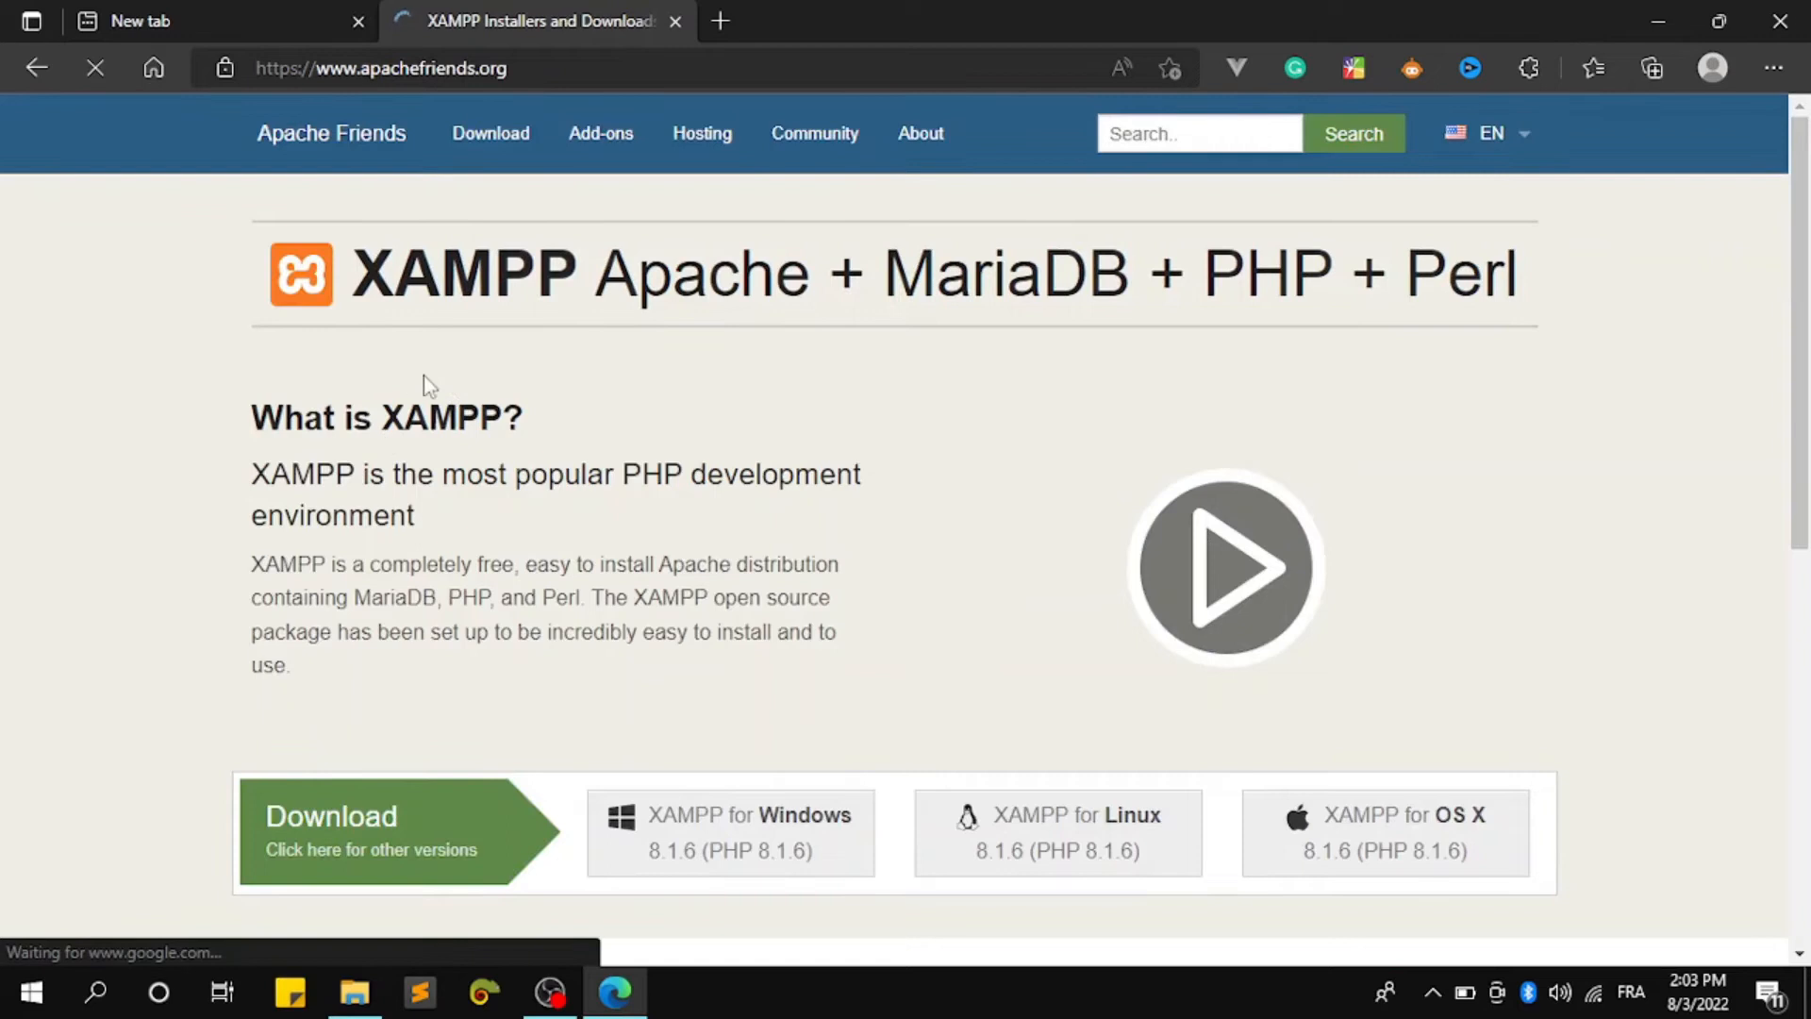
# Start the XAMPP 7.4.29 64-bit Windows installer download from the other-versions page
pyautogui.scroll(-1, 433, 509)
pyautogui.click(377, 727)
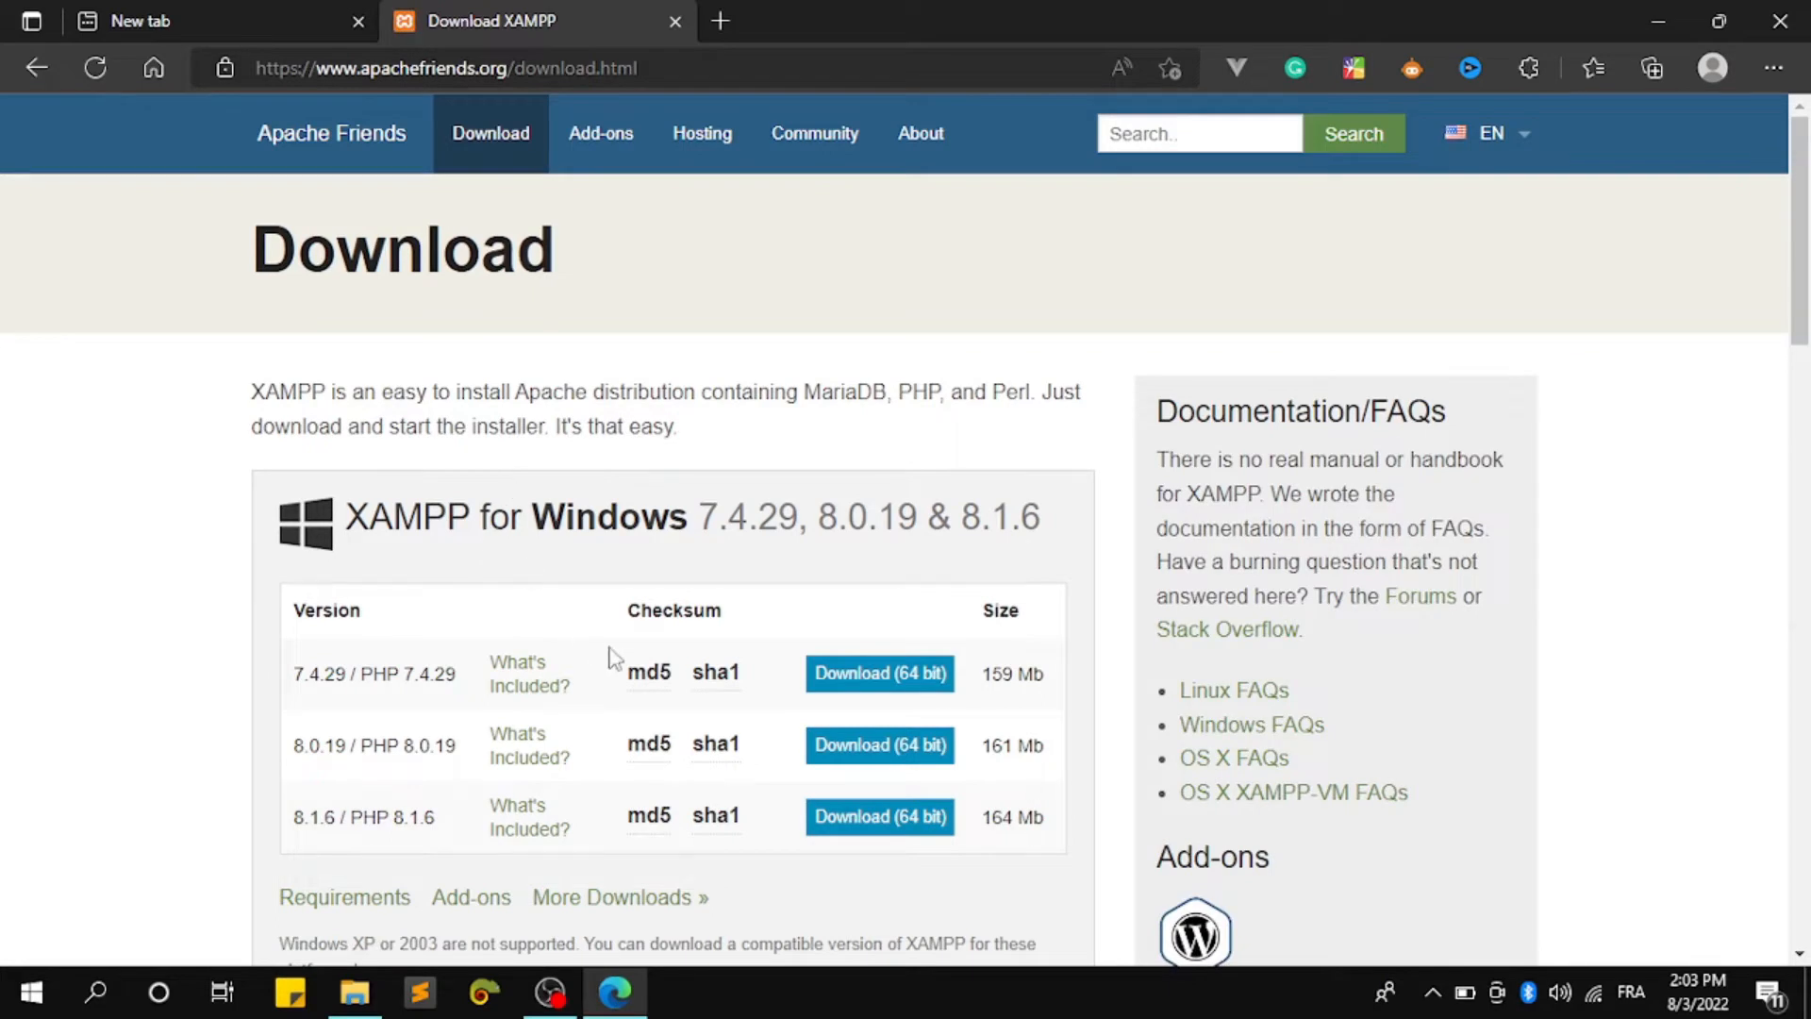
pyautogui.scroll(-3, 891, 681)
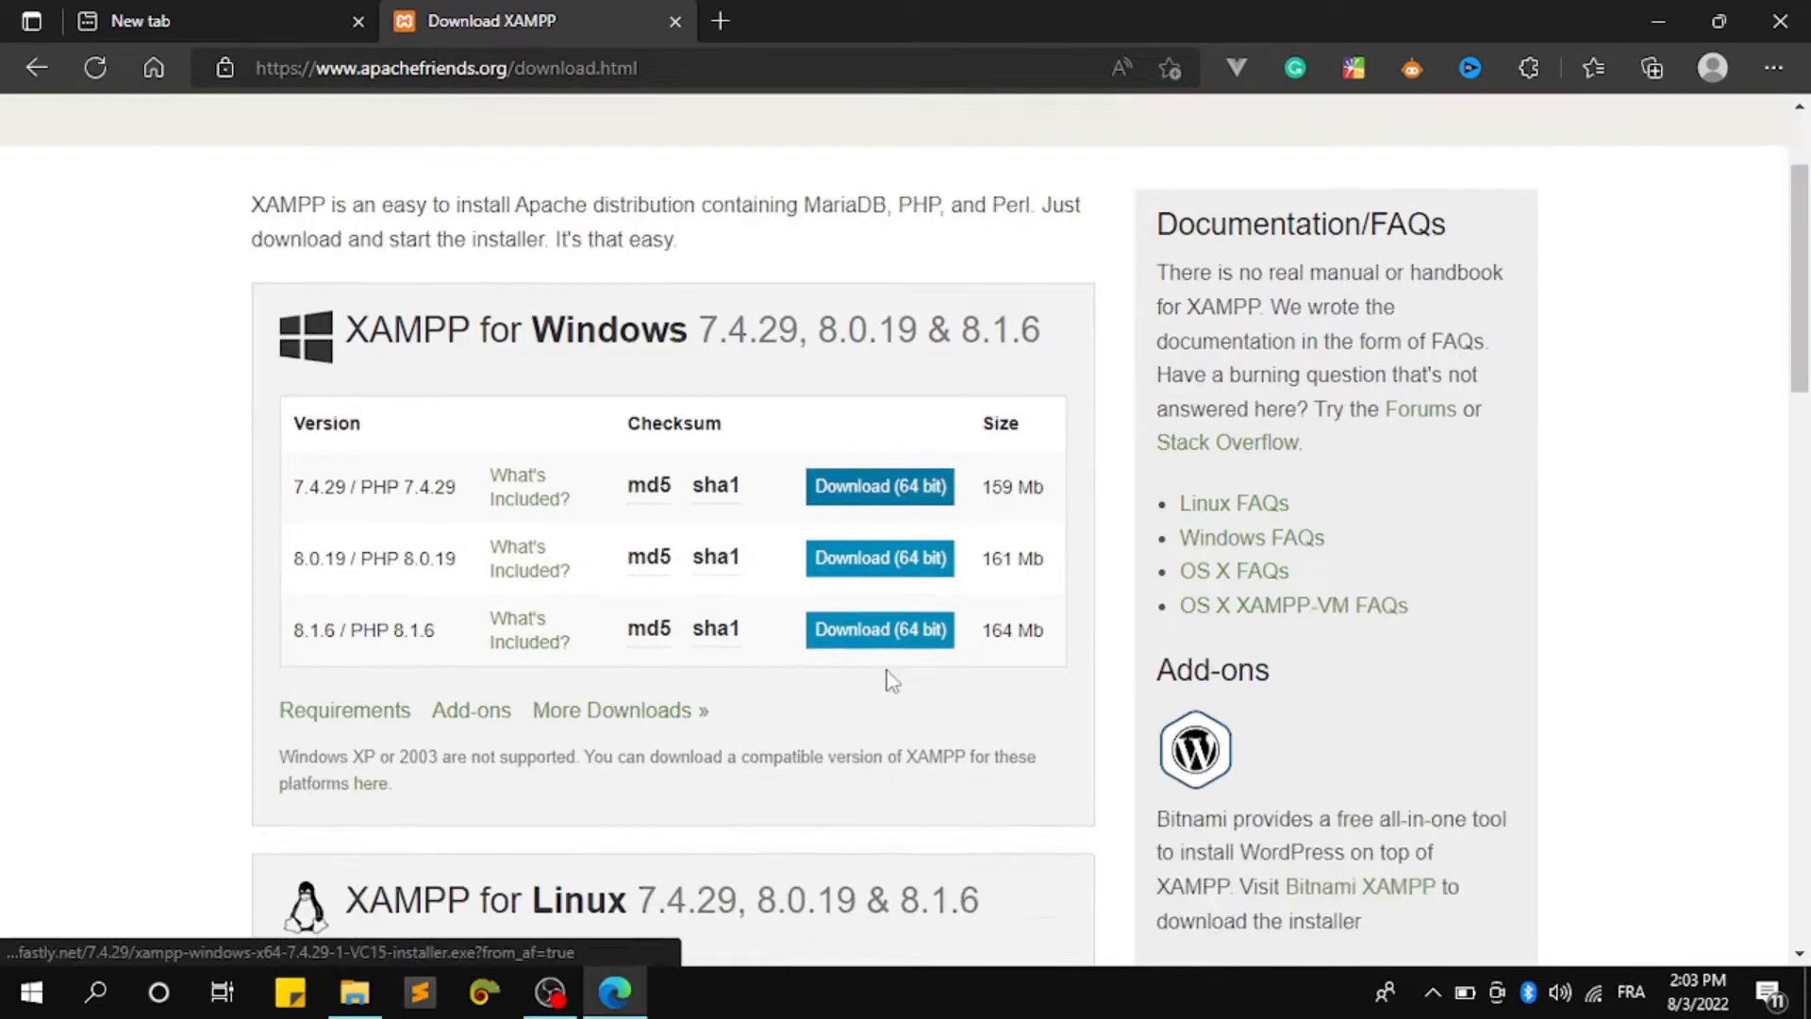
pyautogui.click(922, 413)
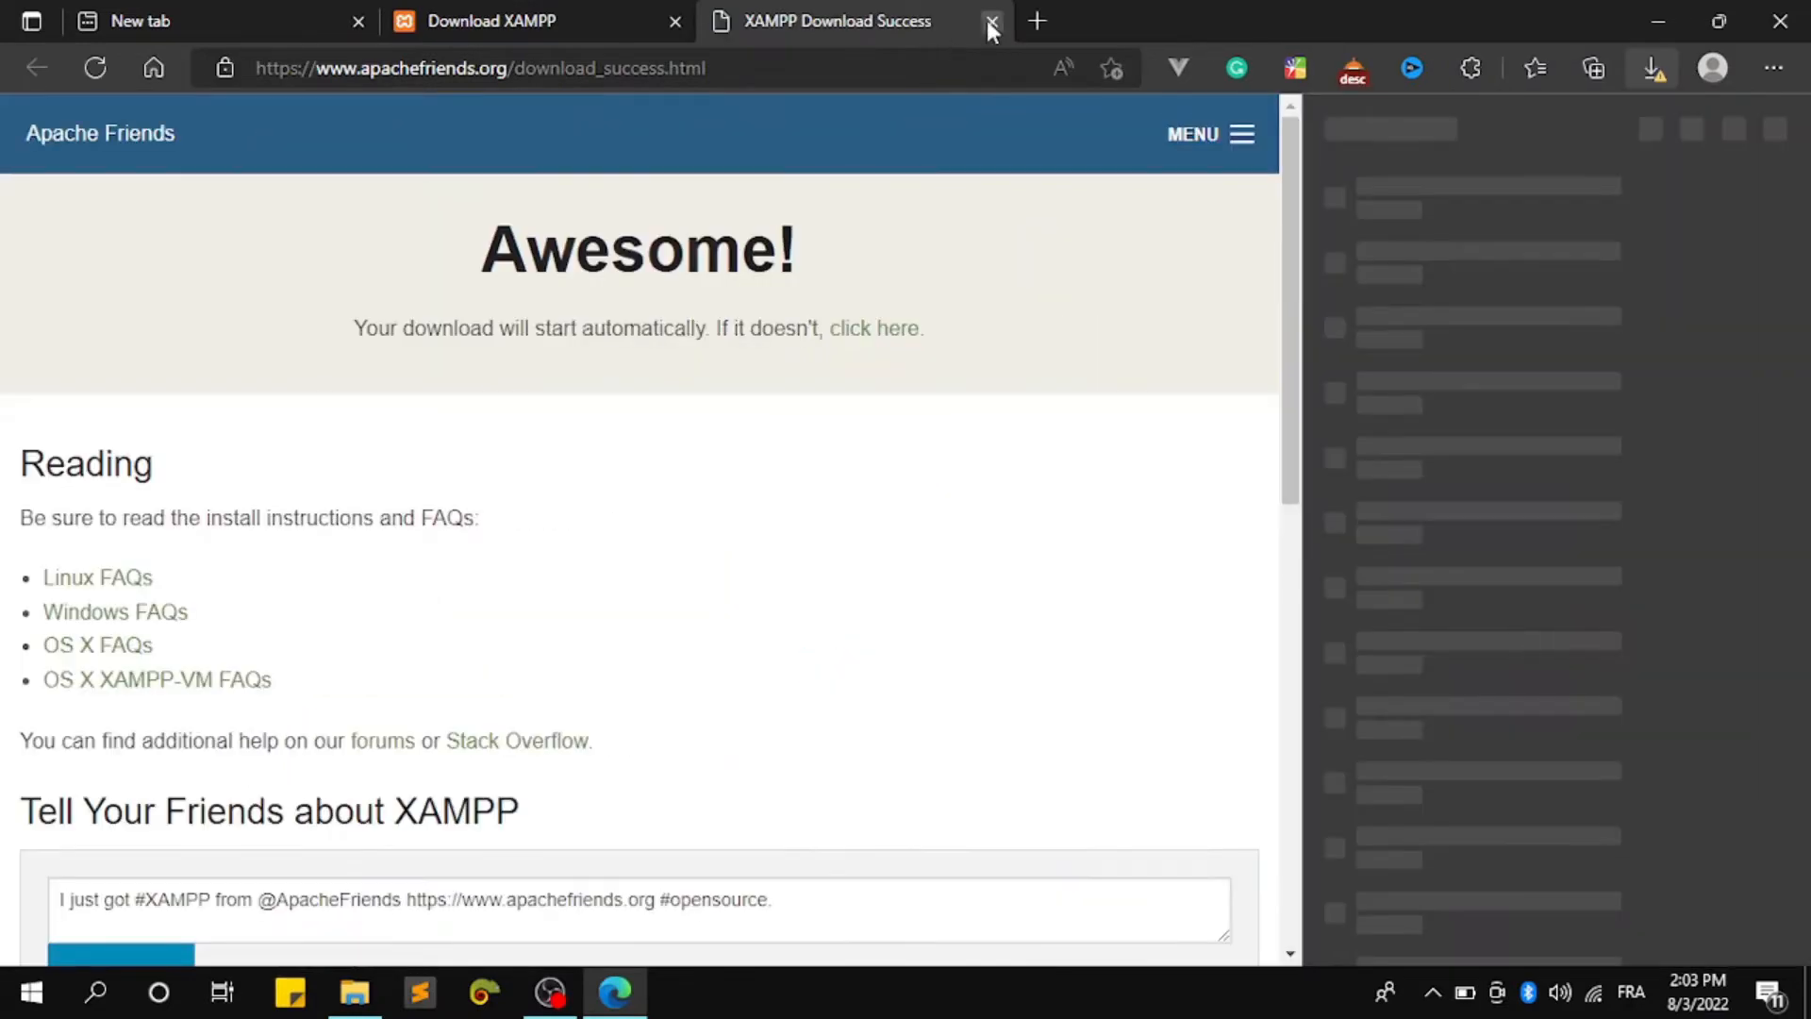
pyautogui.click(992, 21)
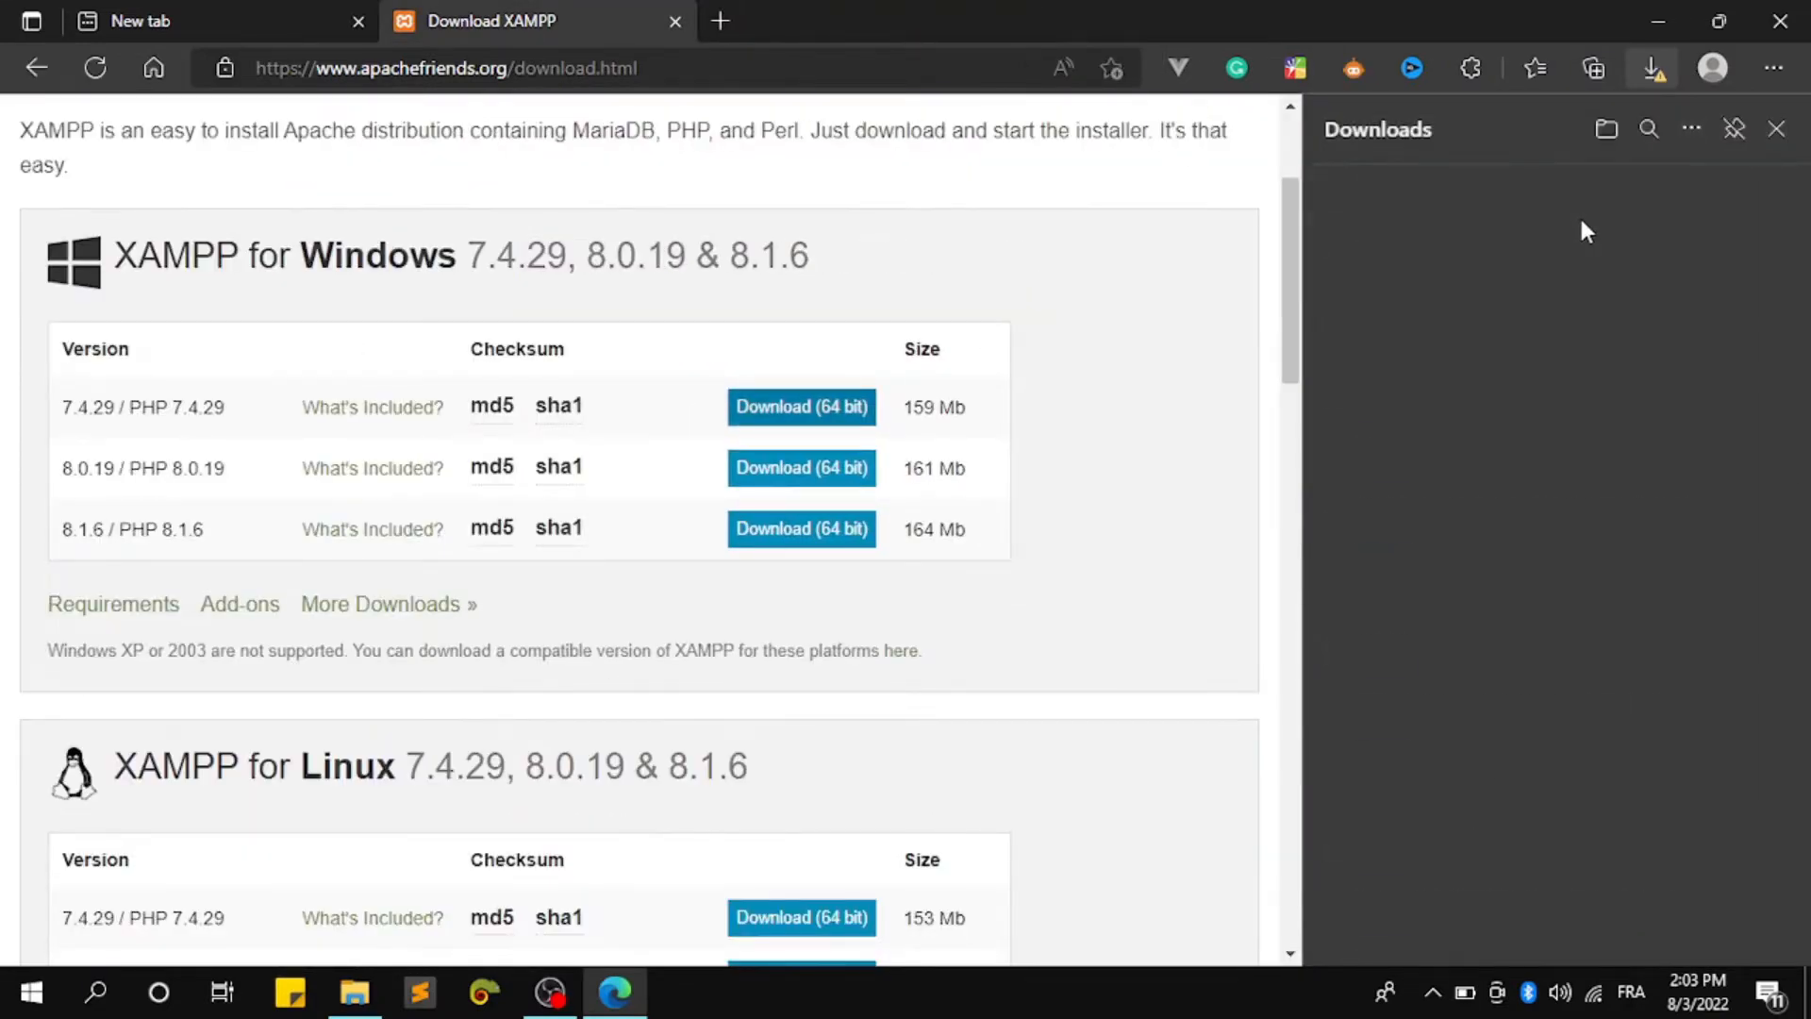
# Pause and cancel the XAMPP 7.4.29 installer download in the Downloads panel
pyautogui.click(1432, 253)
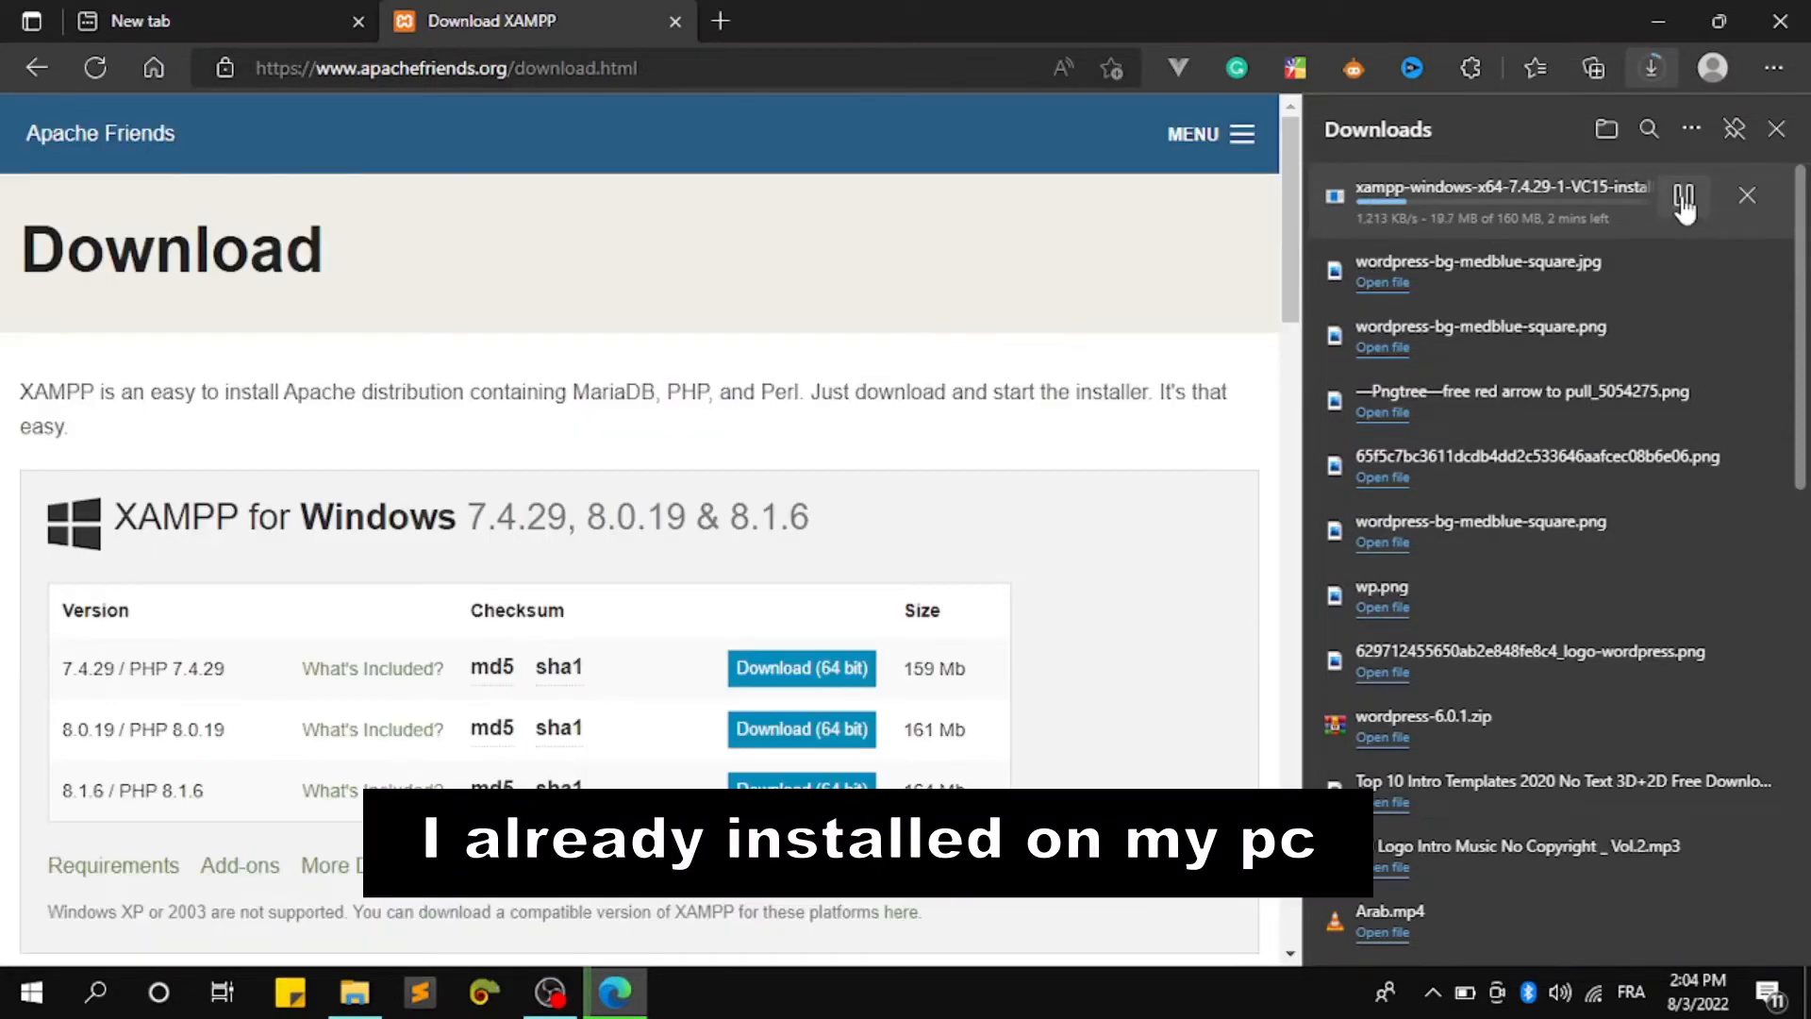
pyautogui.click(1683, 198)
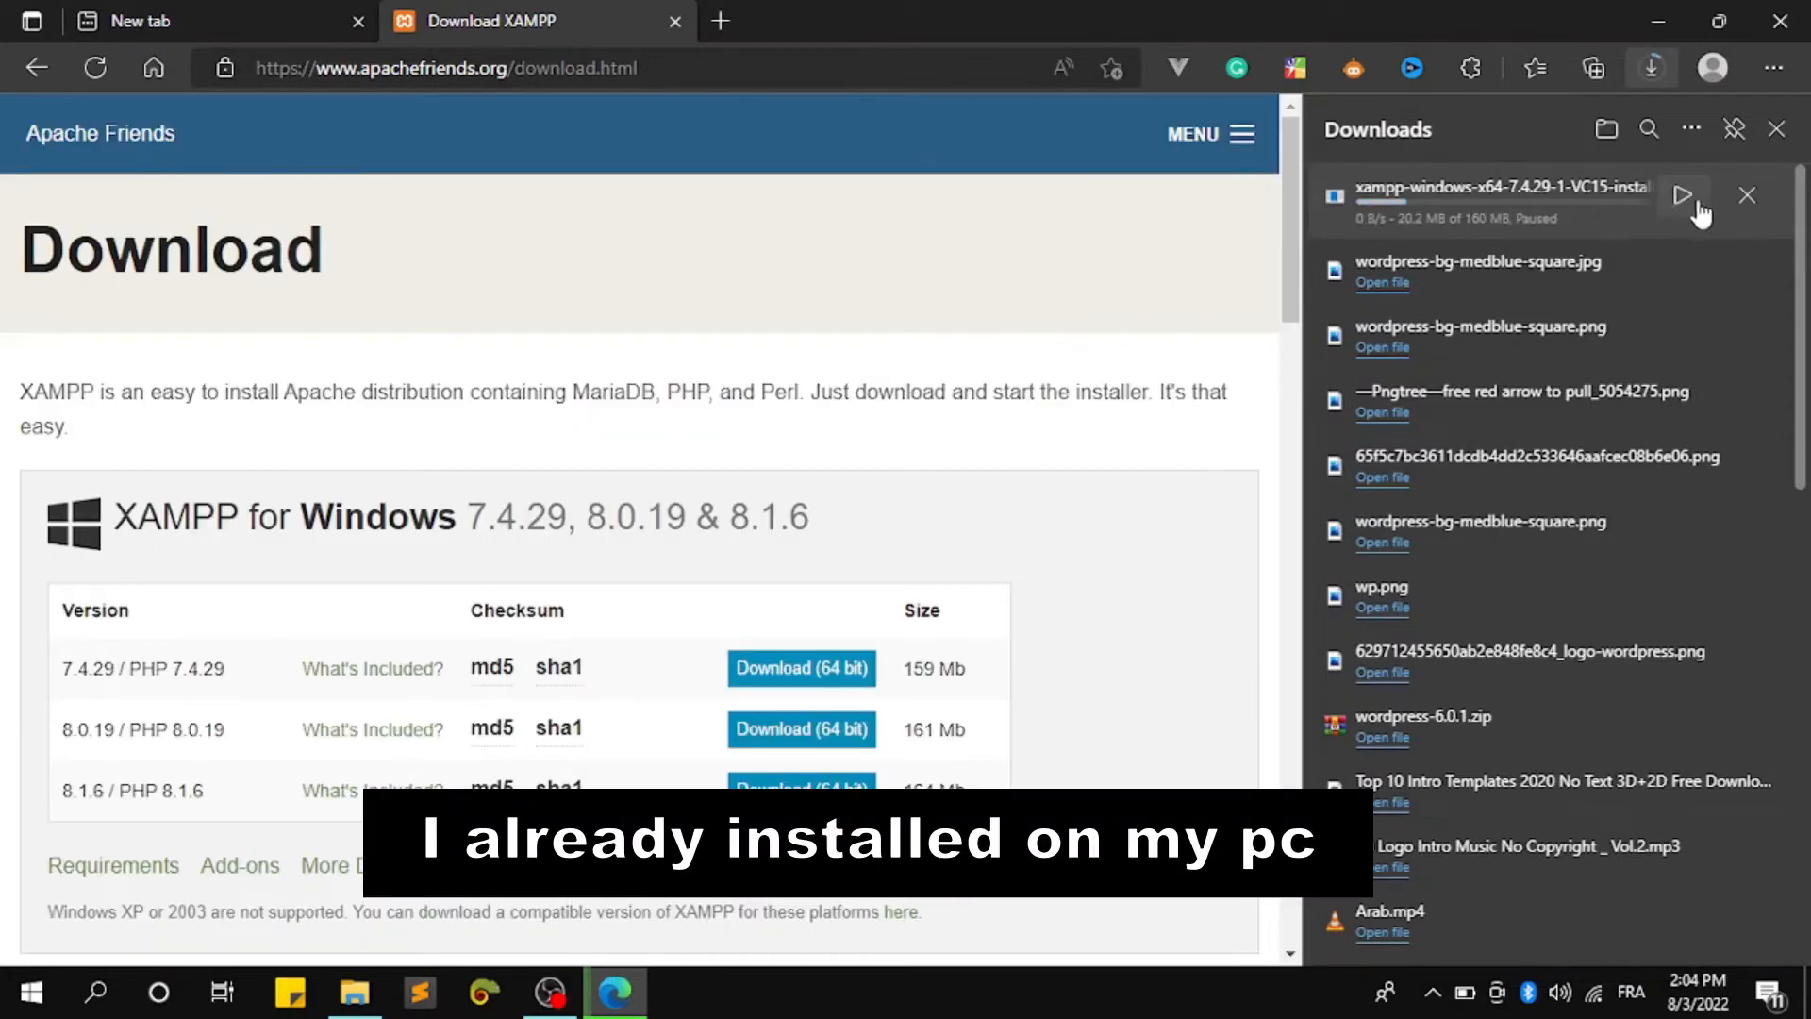
pyautogui.click(1748, 196)
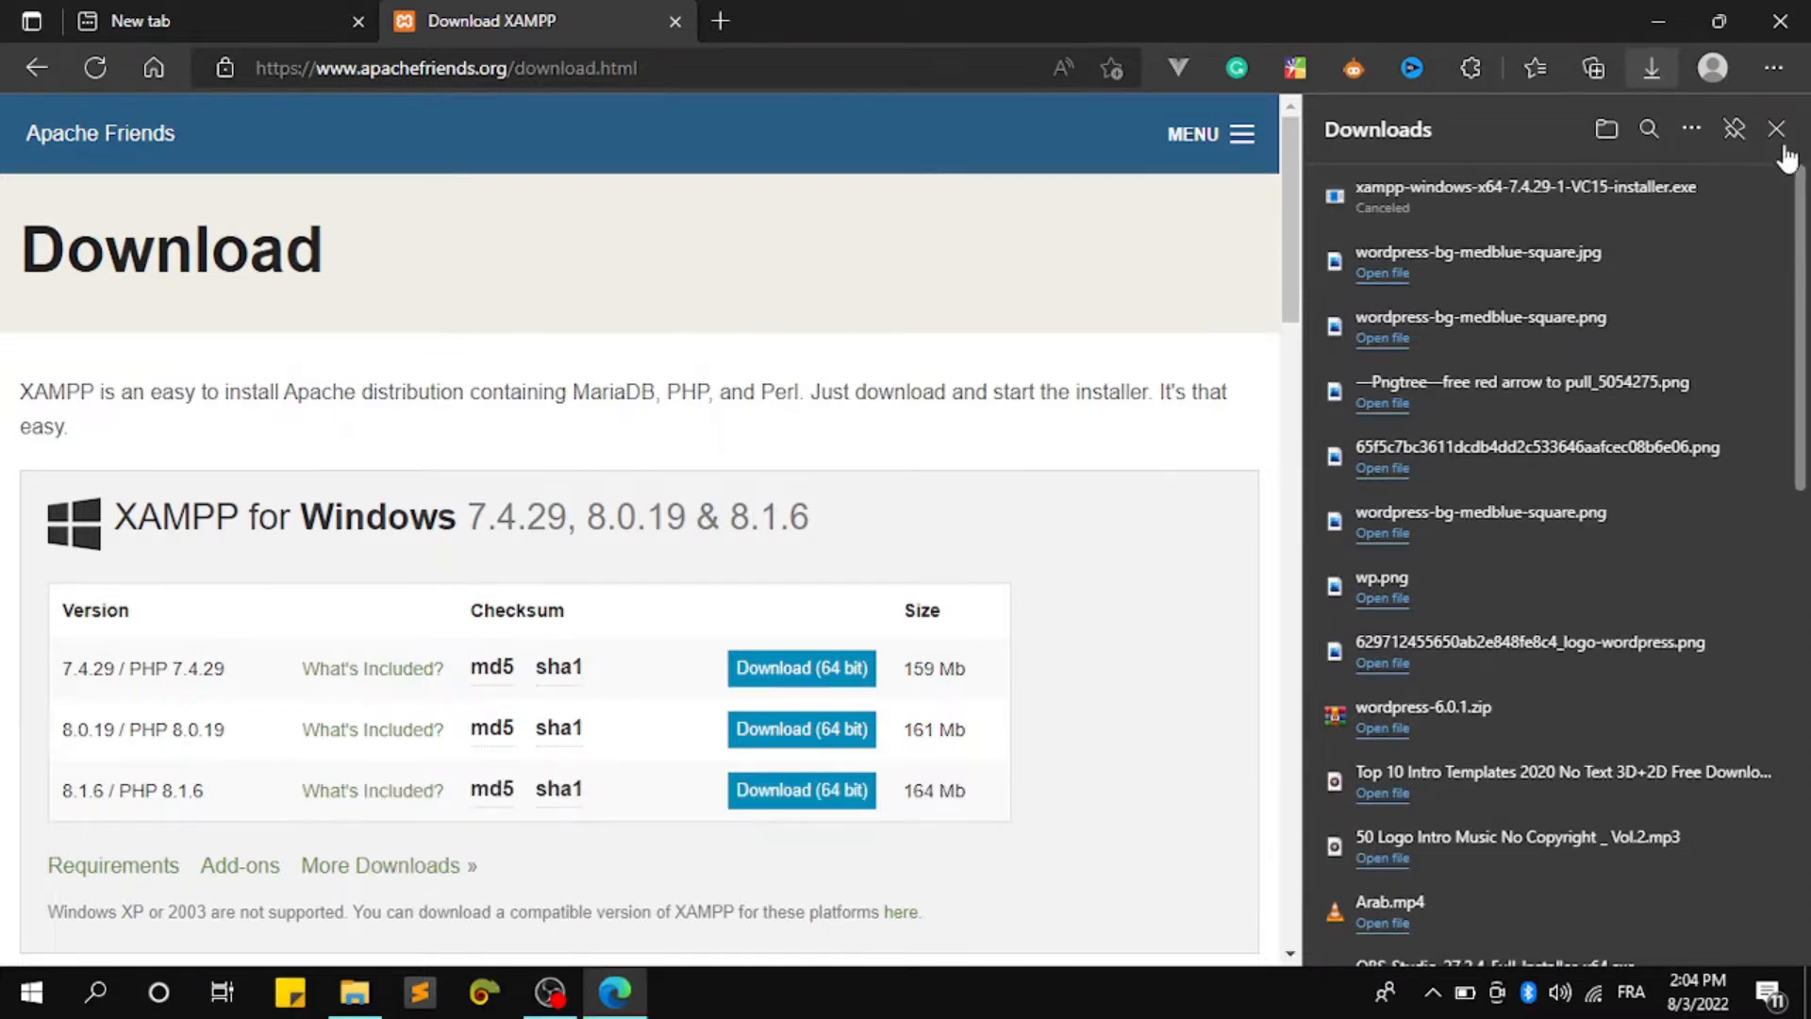
pyautogui.click(1777, 132)
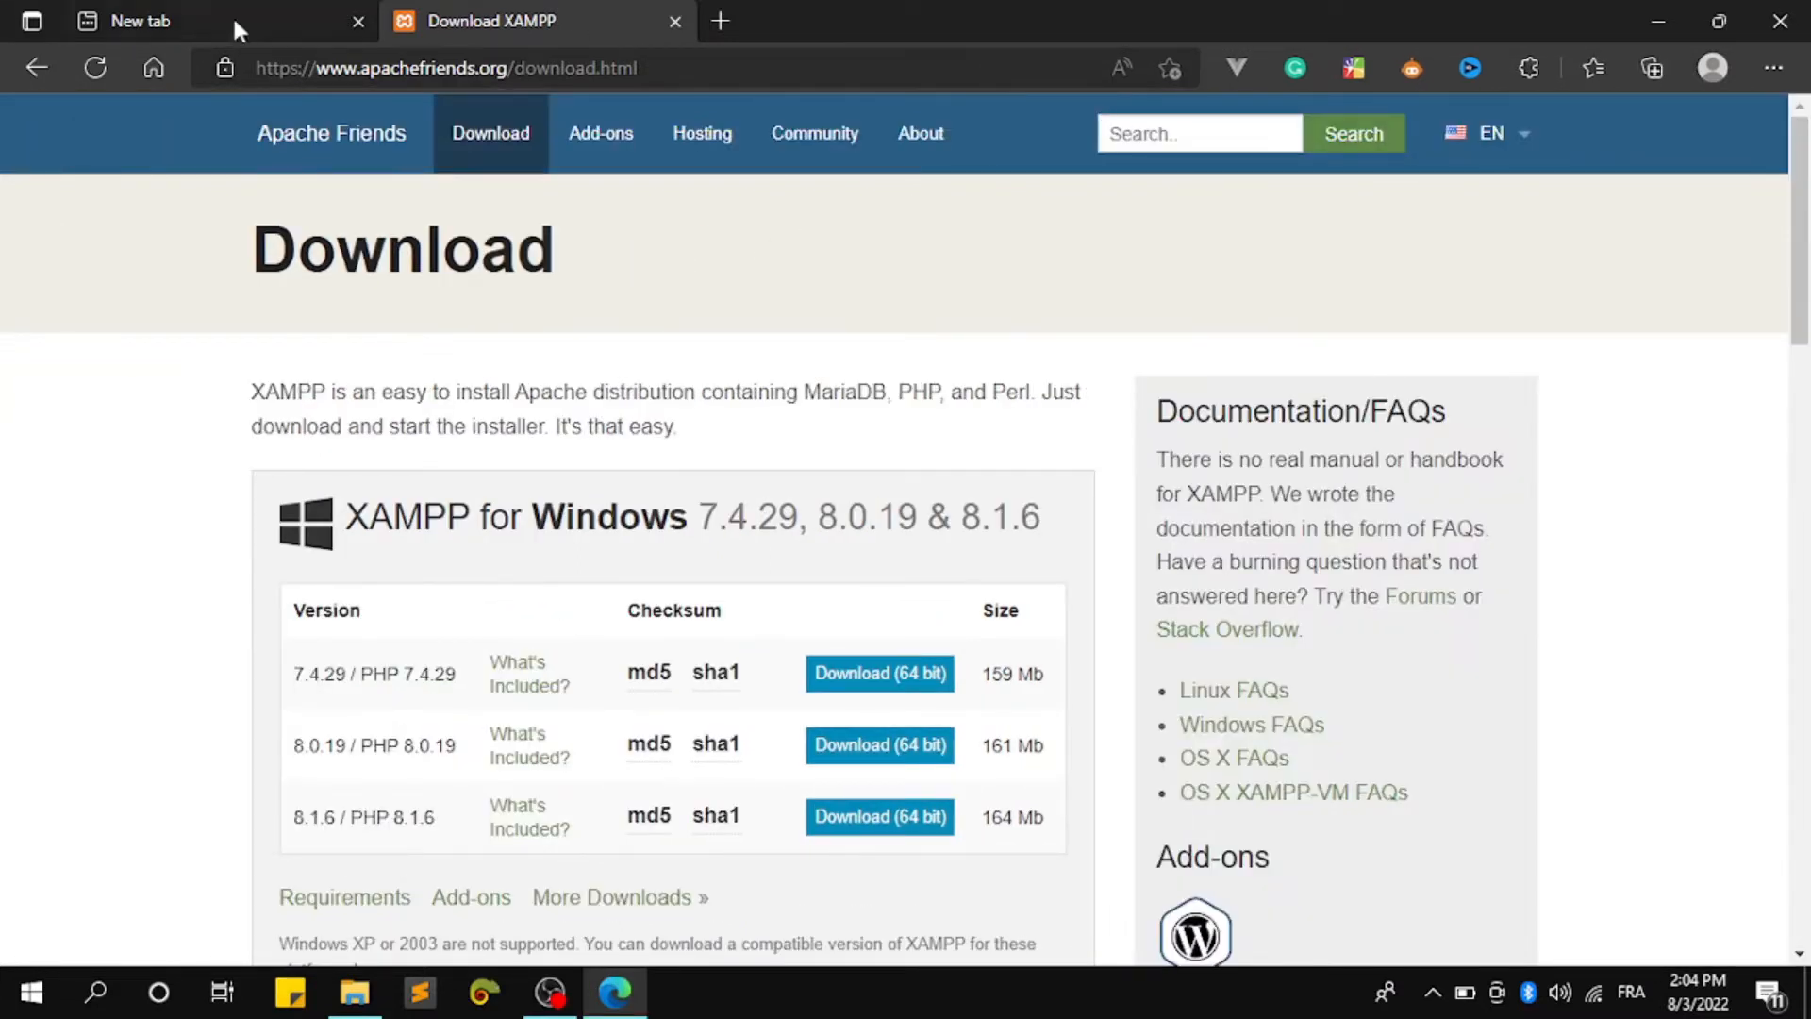
# Search the web for 'wordpress' in the new tab and open wordpress.org
pyautogui.click(193, 14)
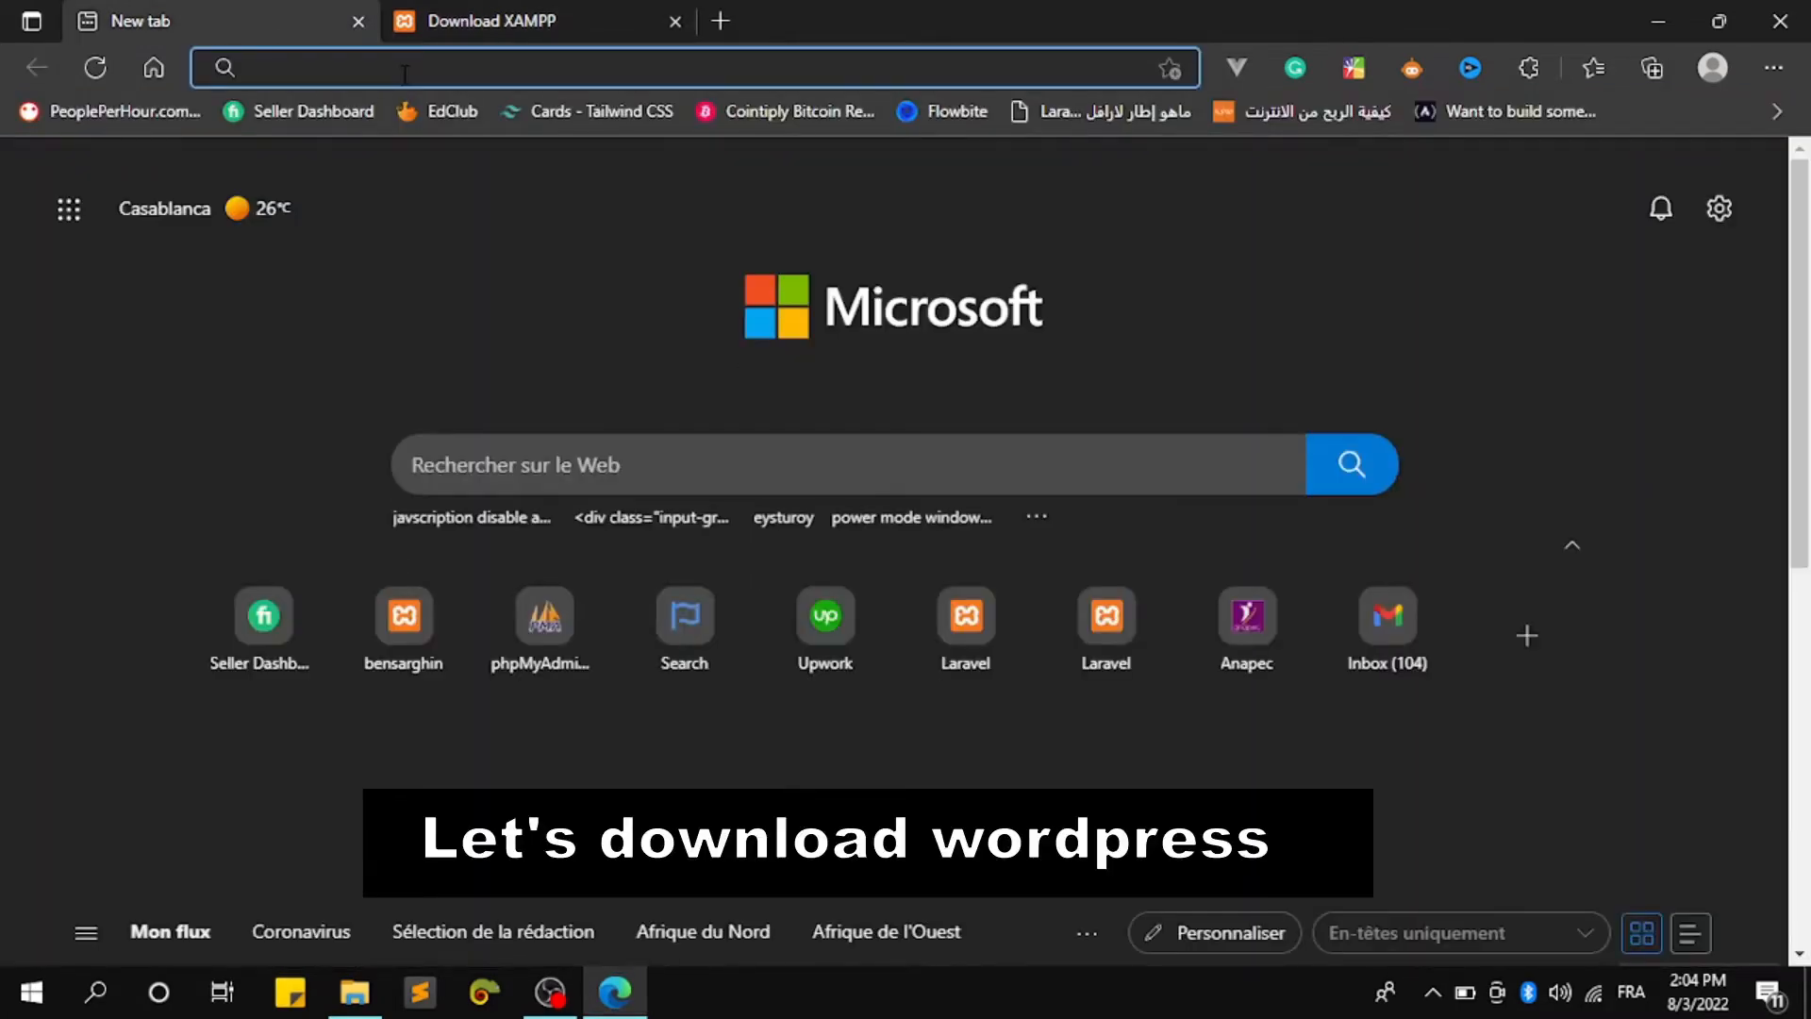
pyautogui.write('wordpress')
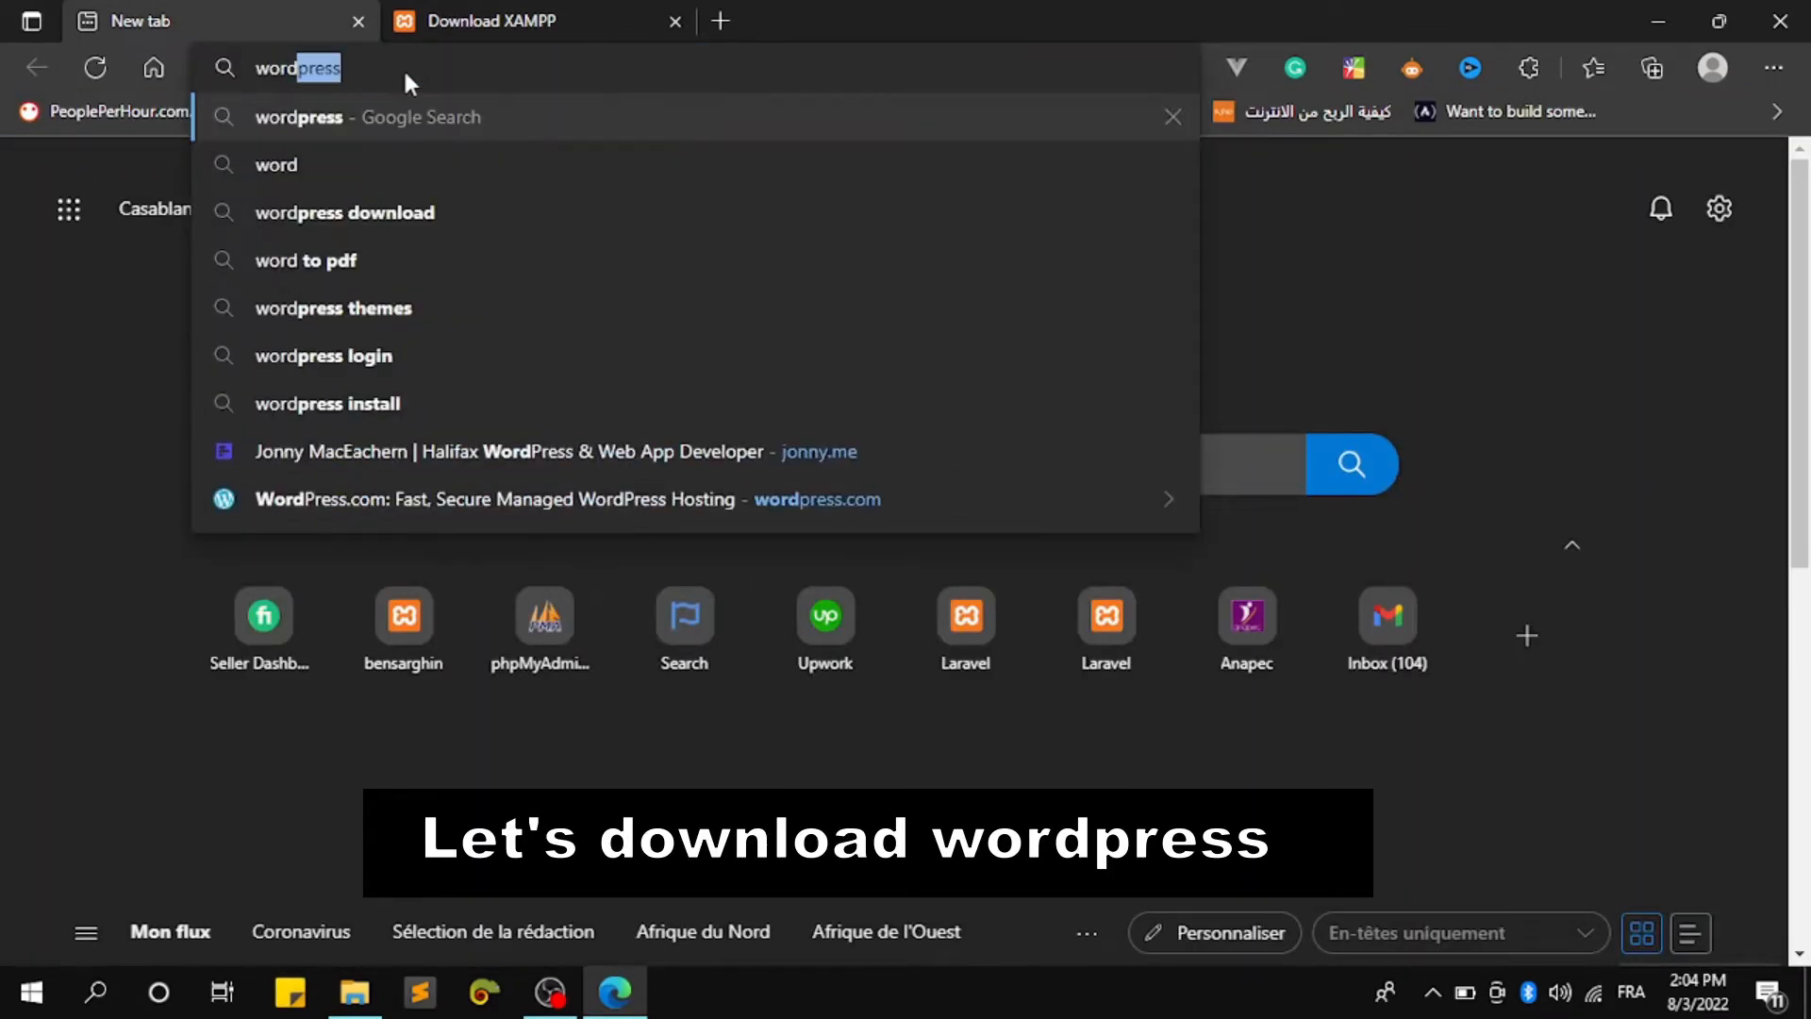
pyautogui.press('Return')
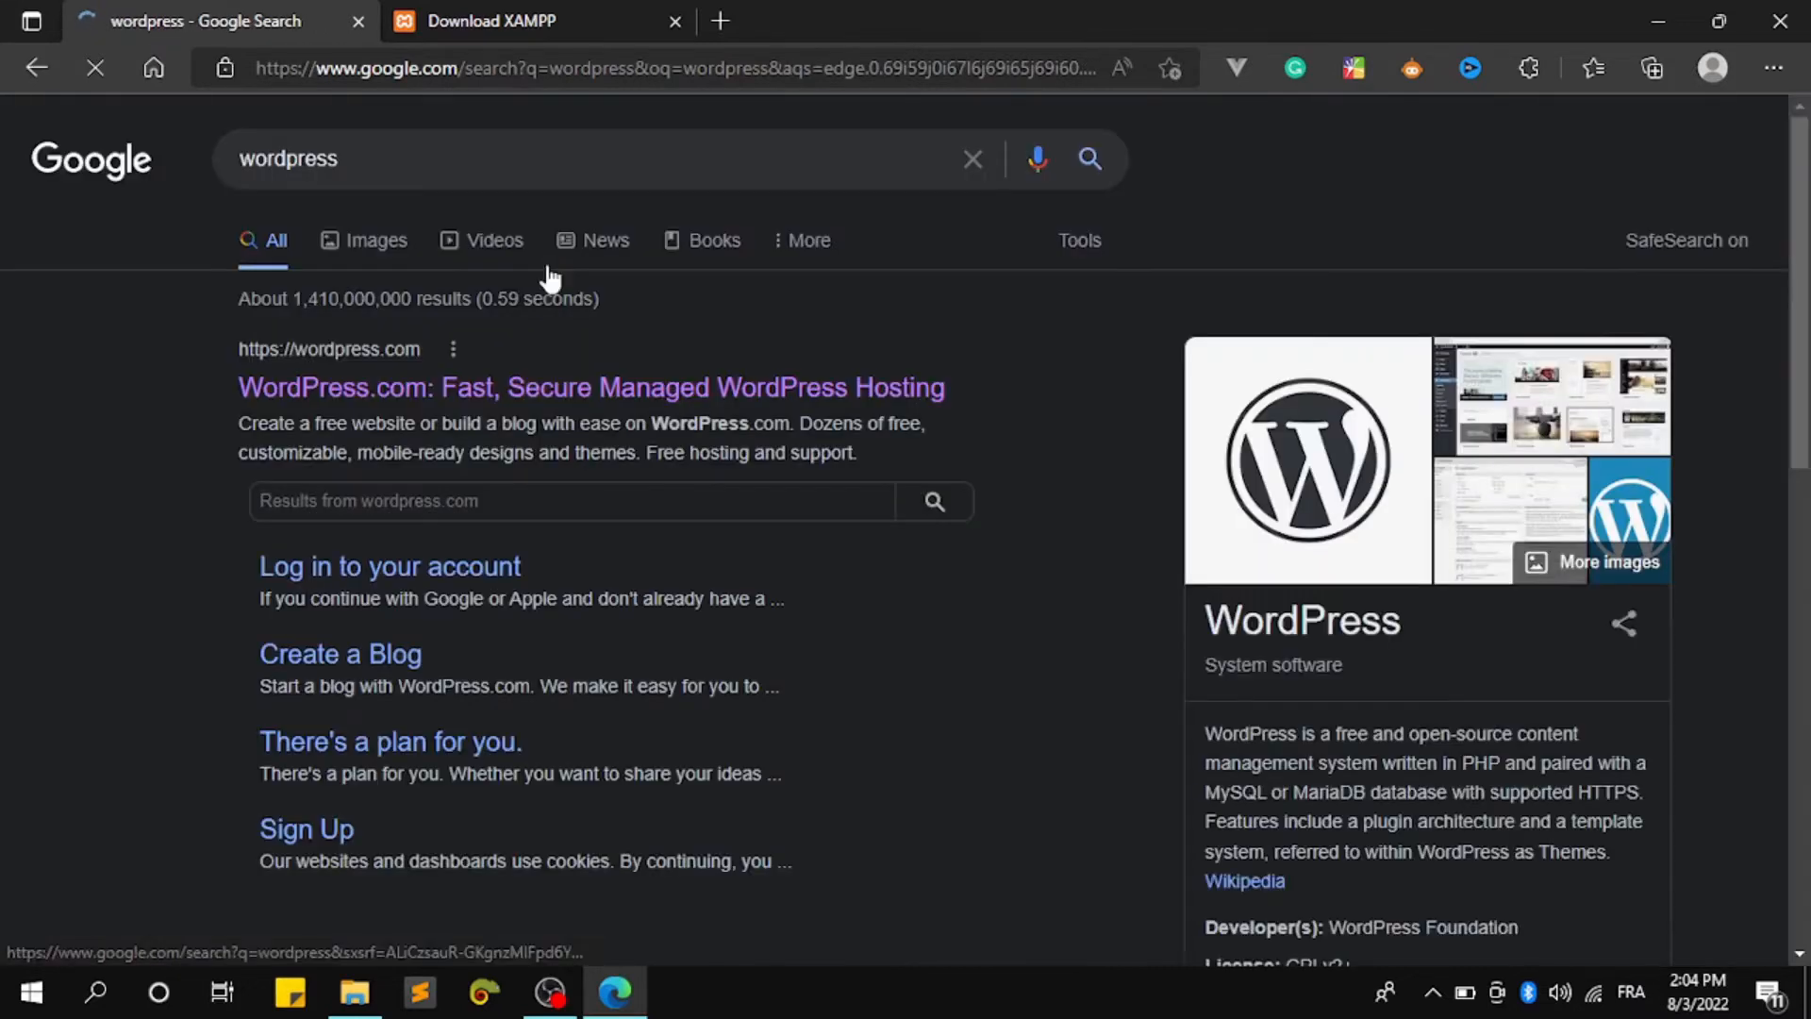
pyautogui.scroll(-3, 416, 409)
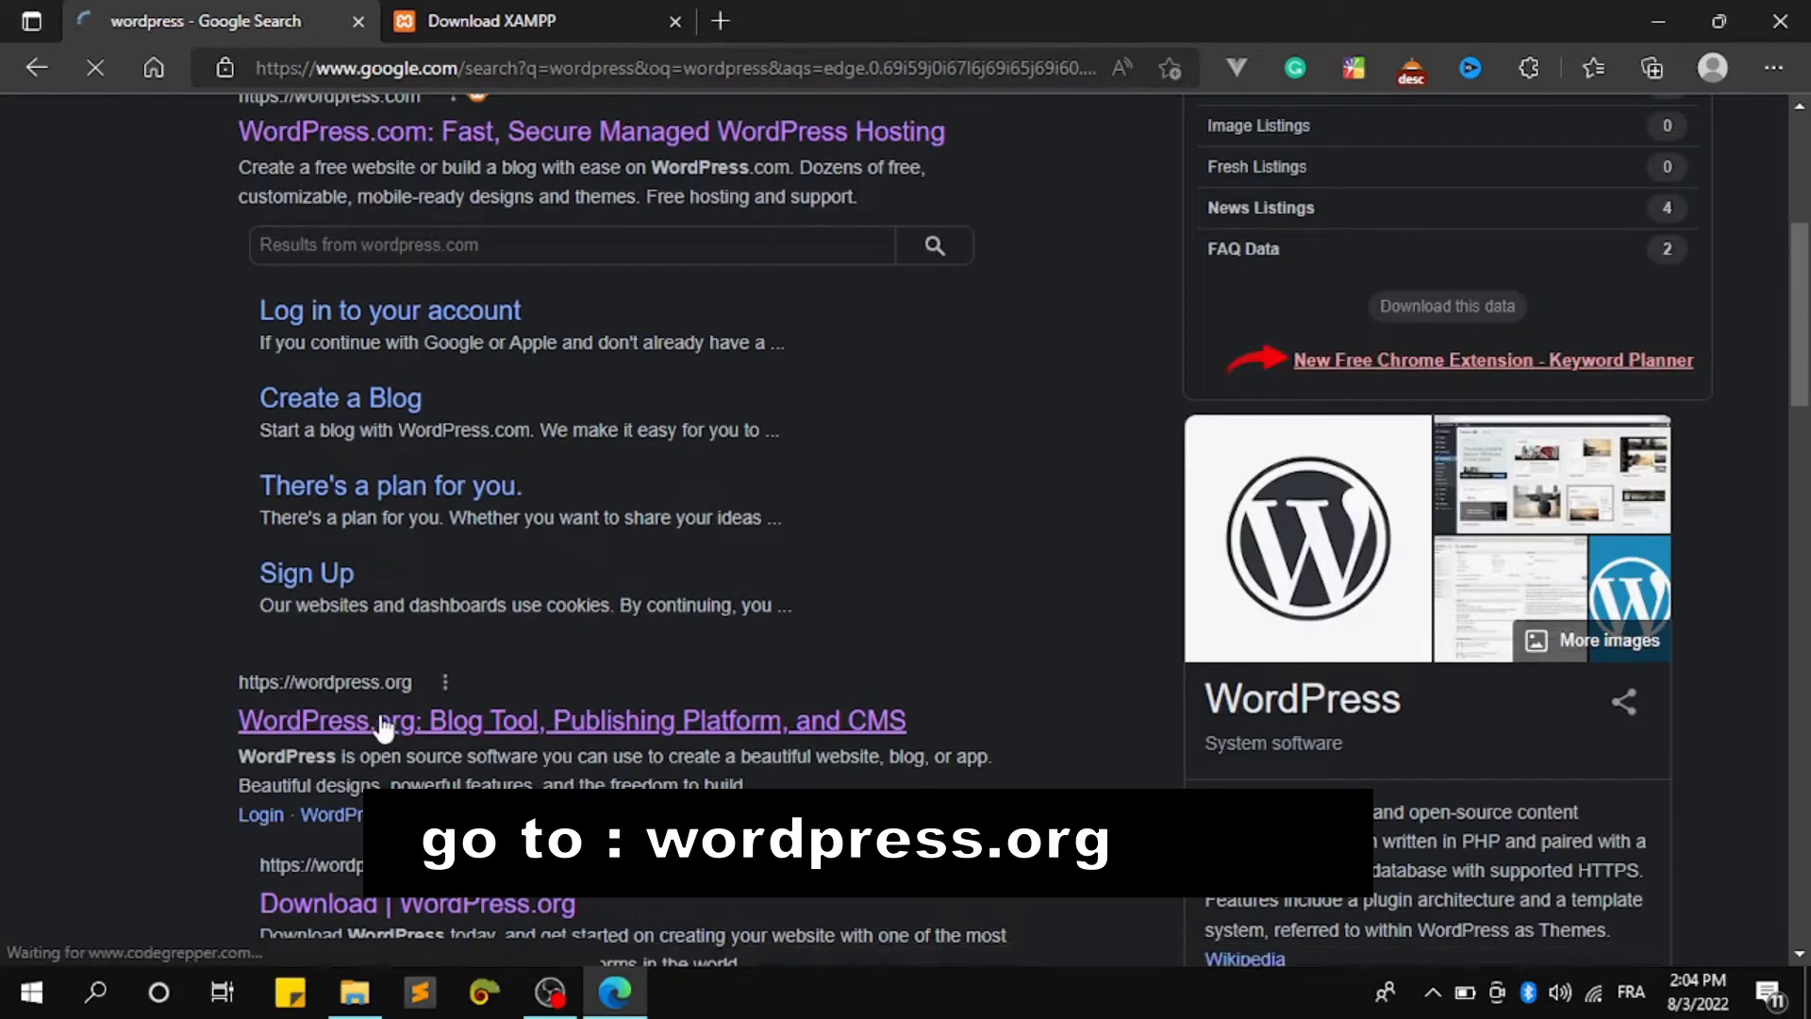
pyautogui.click(379, 722)
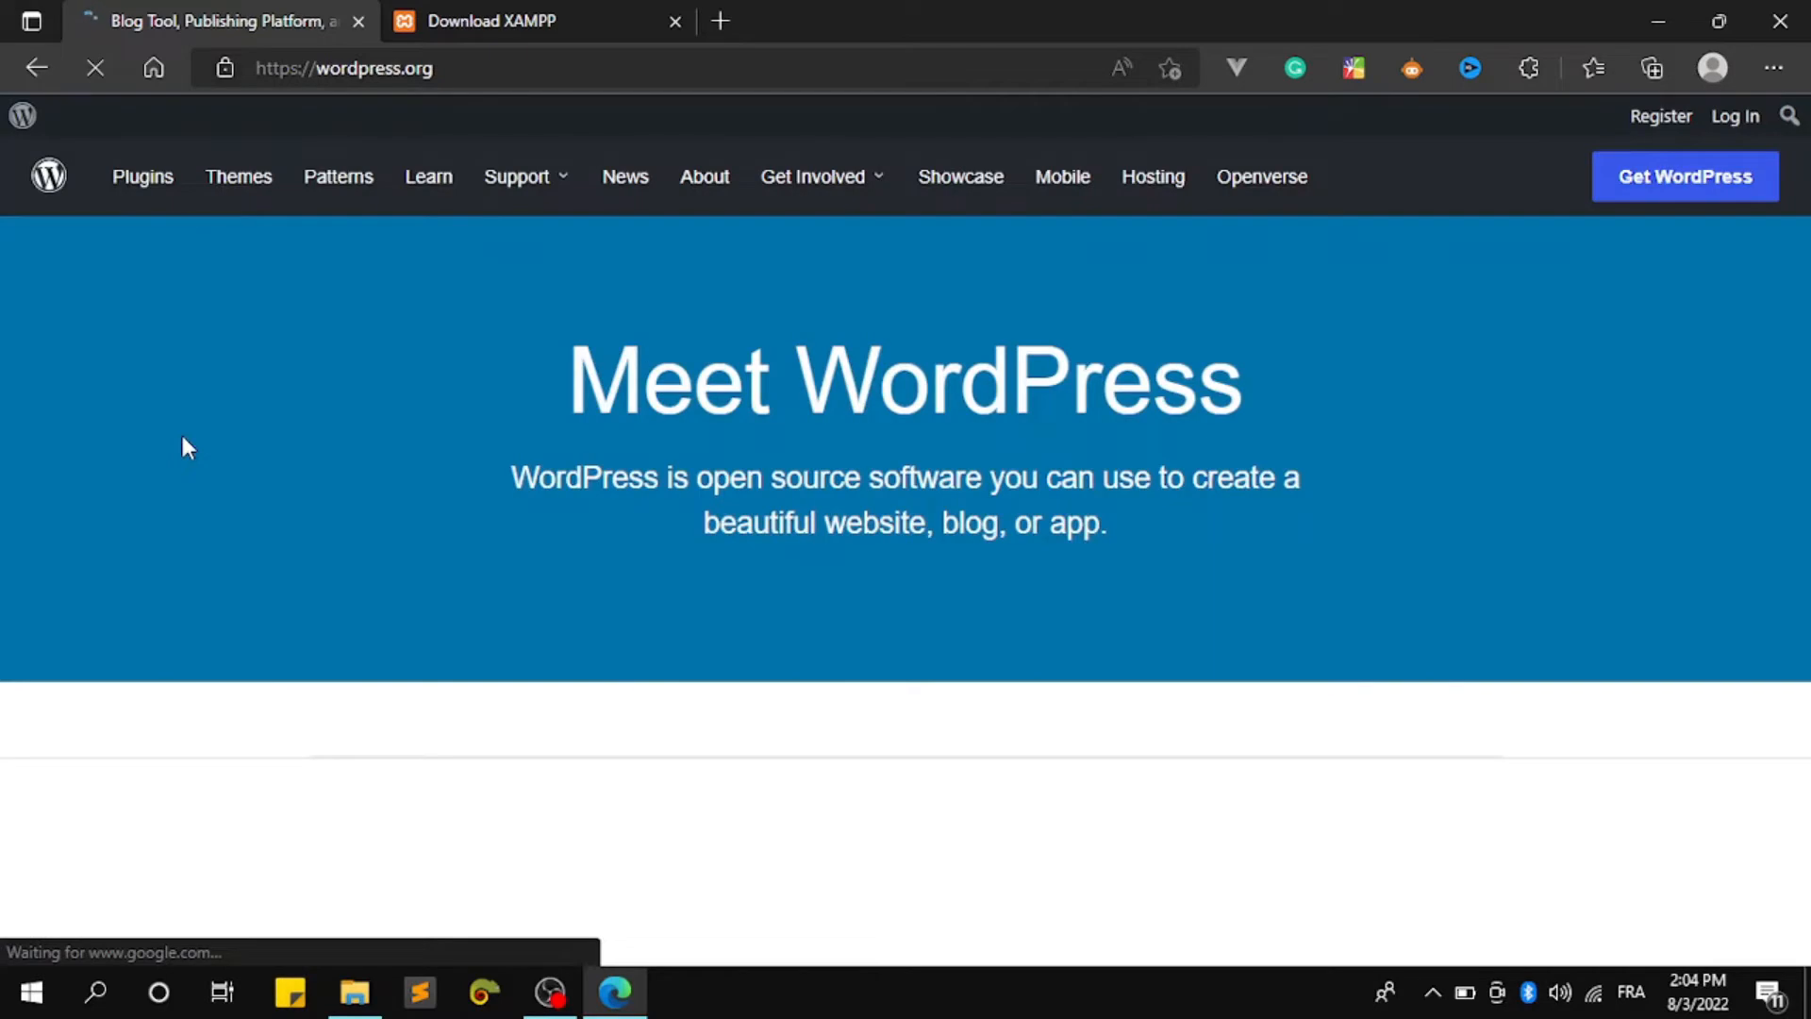
# Download the WordPress 6.0.1 zip from the Get WordPress page, dismissing the Hooray message
pyautogui.click(1697, 174)
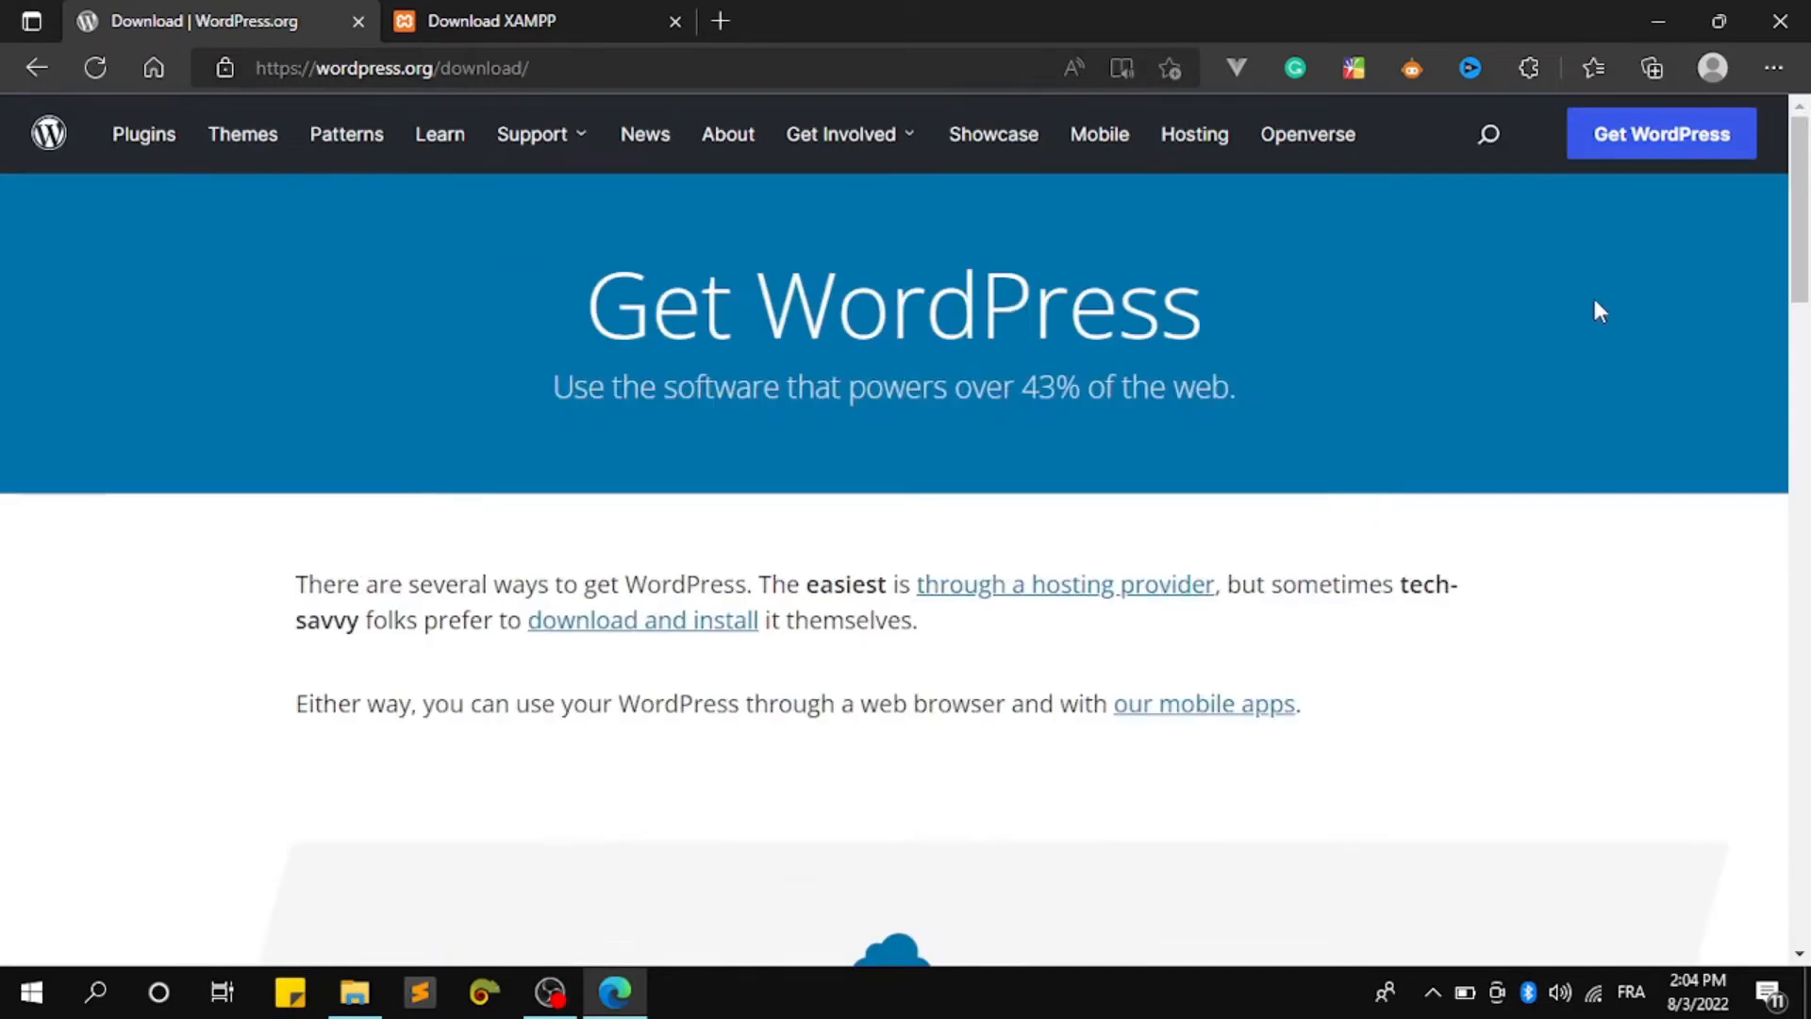
pyautogui.scroll(-10, 1594, 311)
pyautogui.scroll(10, 1589, 323)
pyautogui.scroll(-10, 1596, 311)
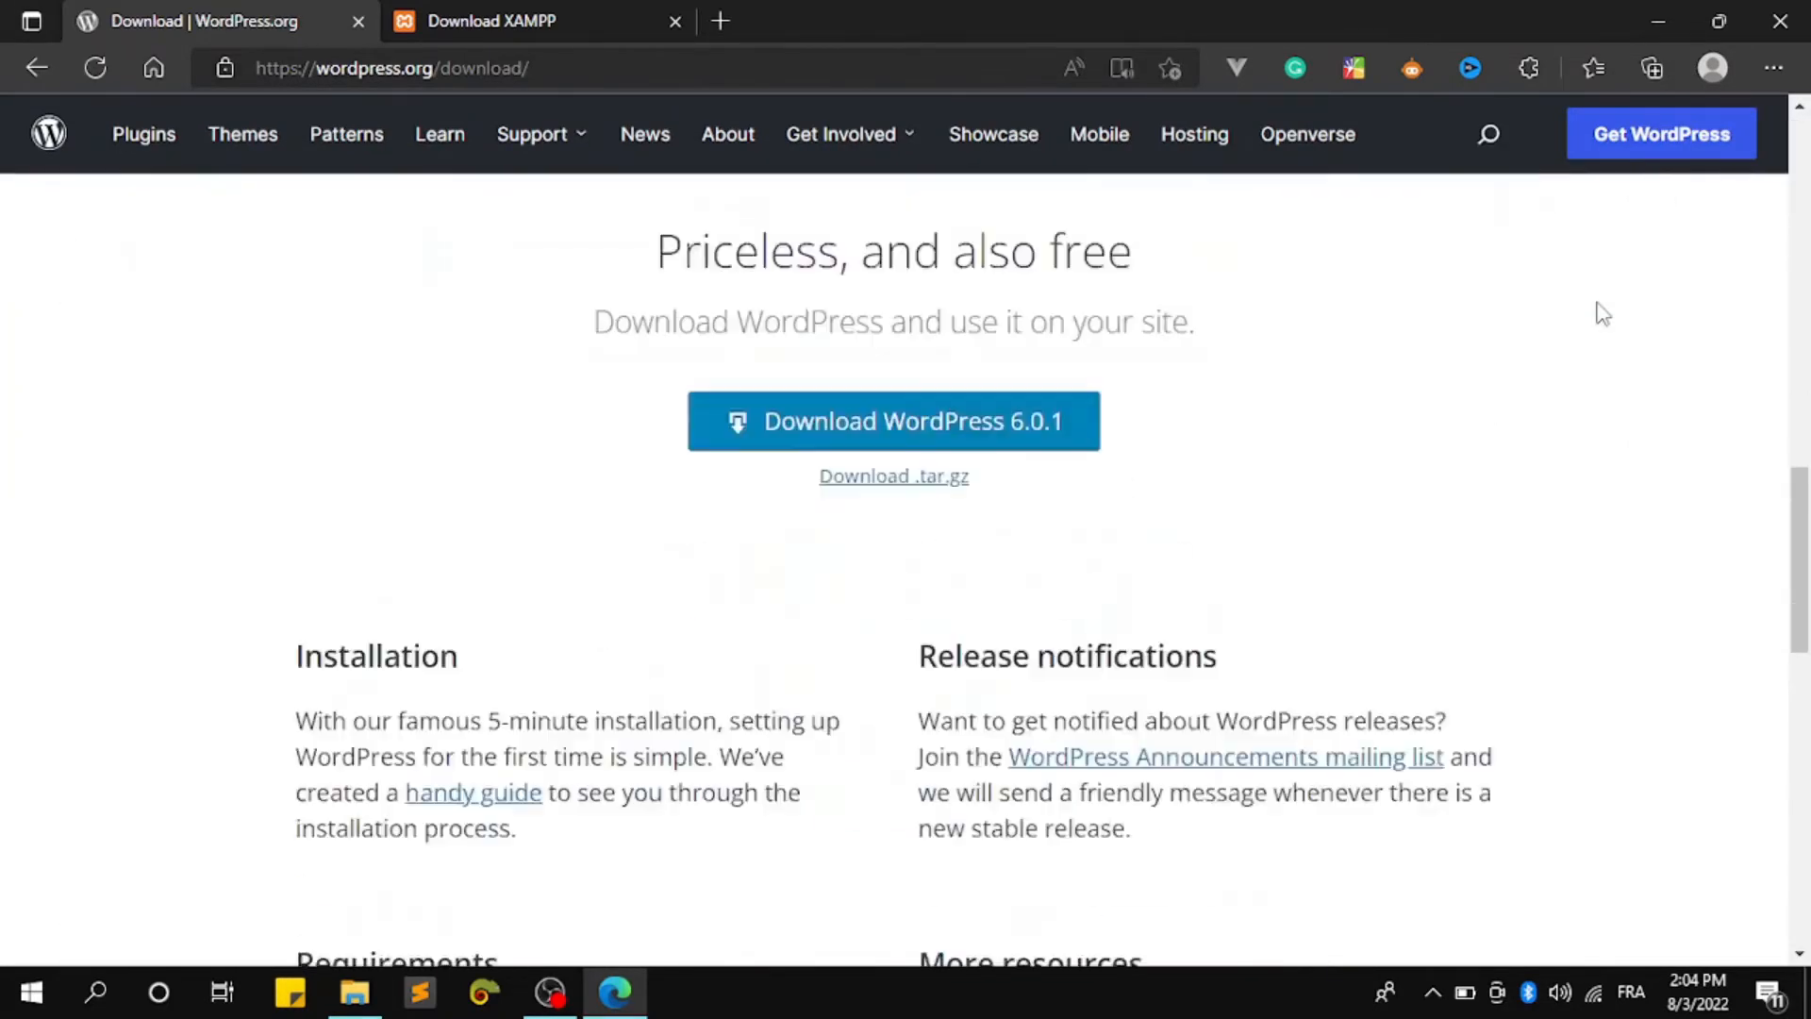
pyautogui.scroll(4, 1594, 315)
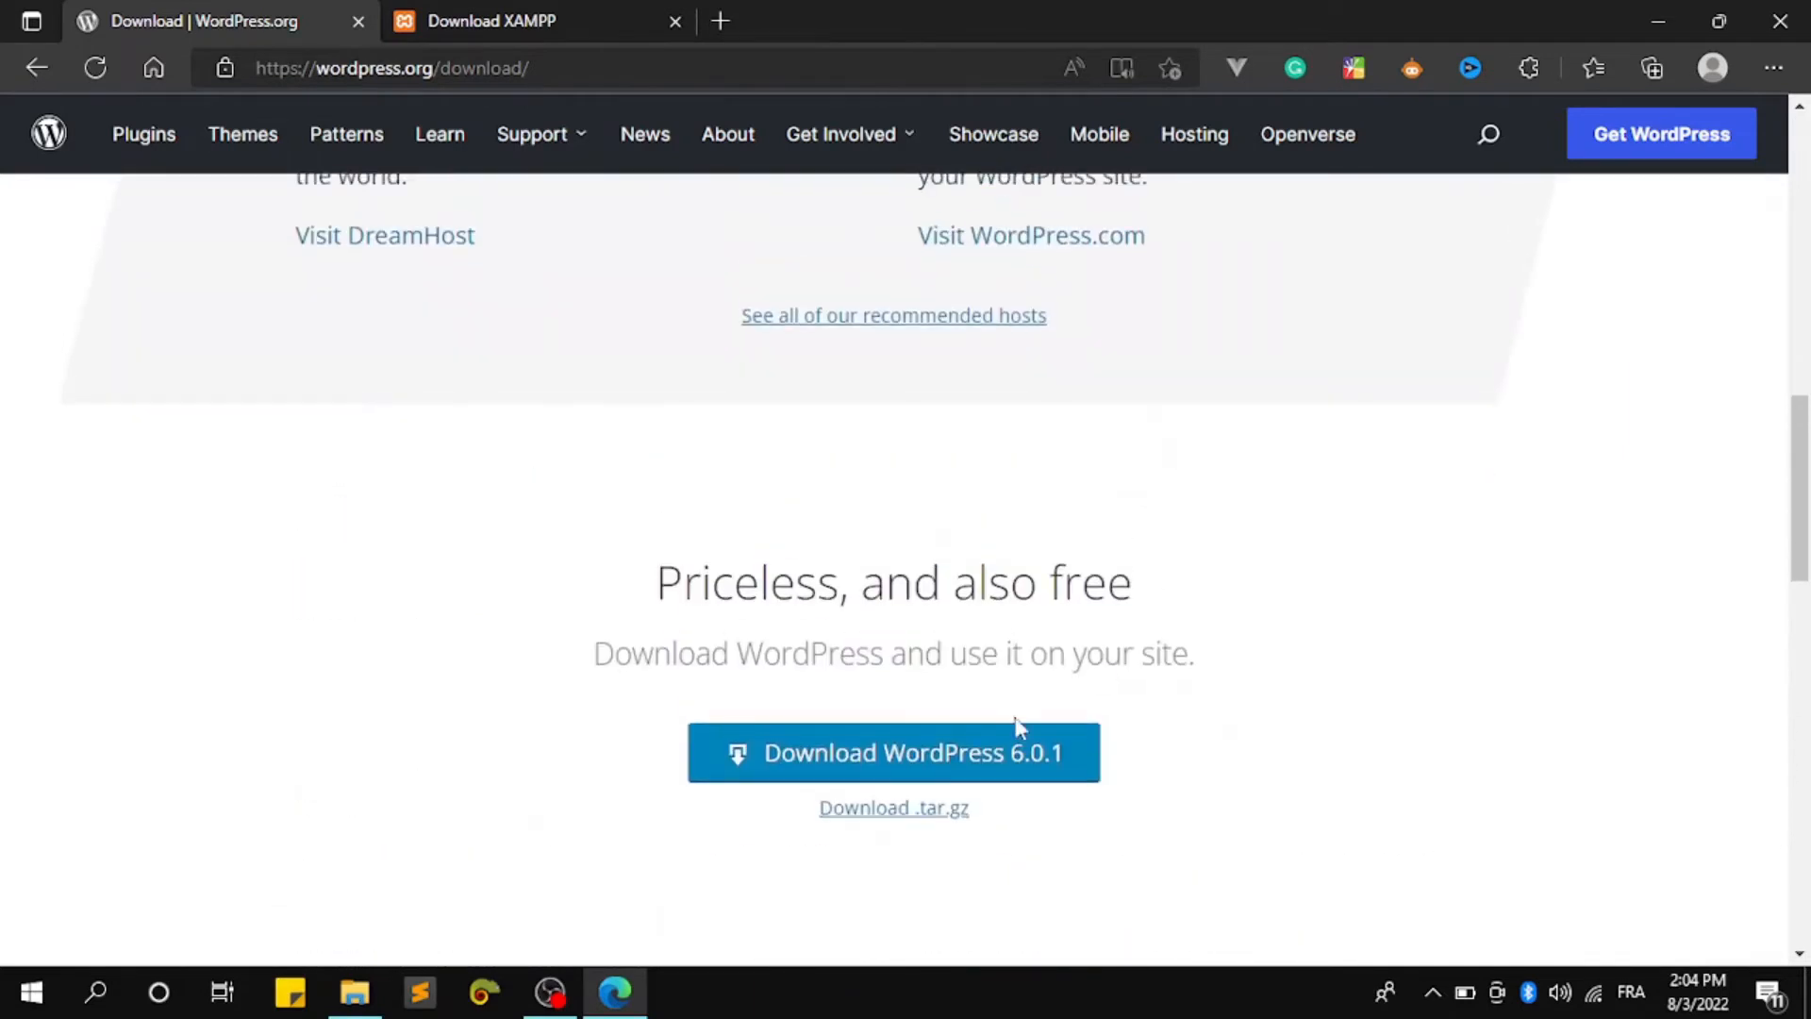
pyautogui.click(993, 755)
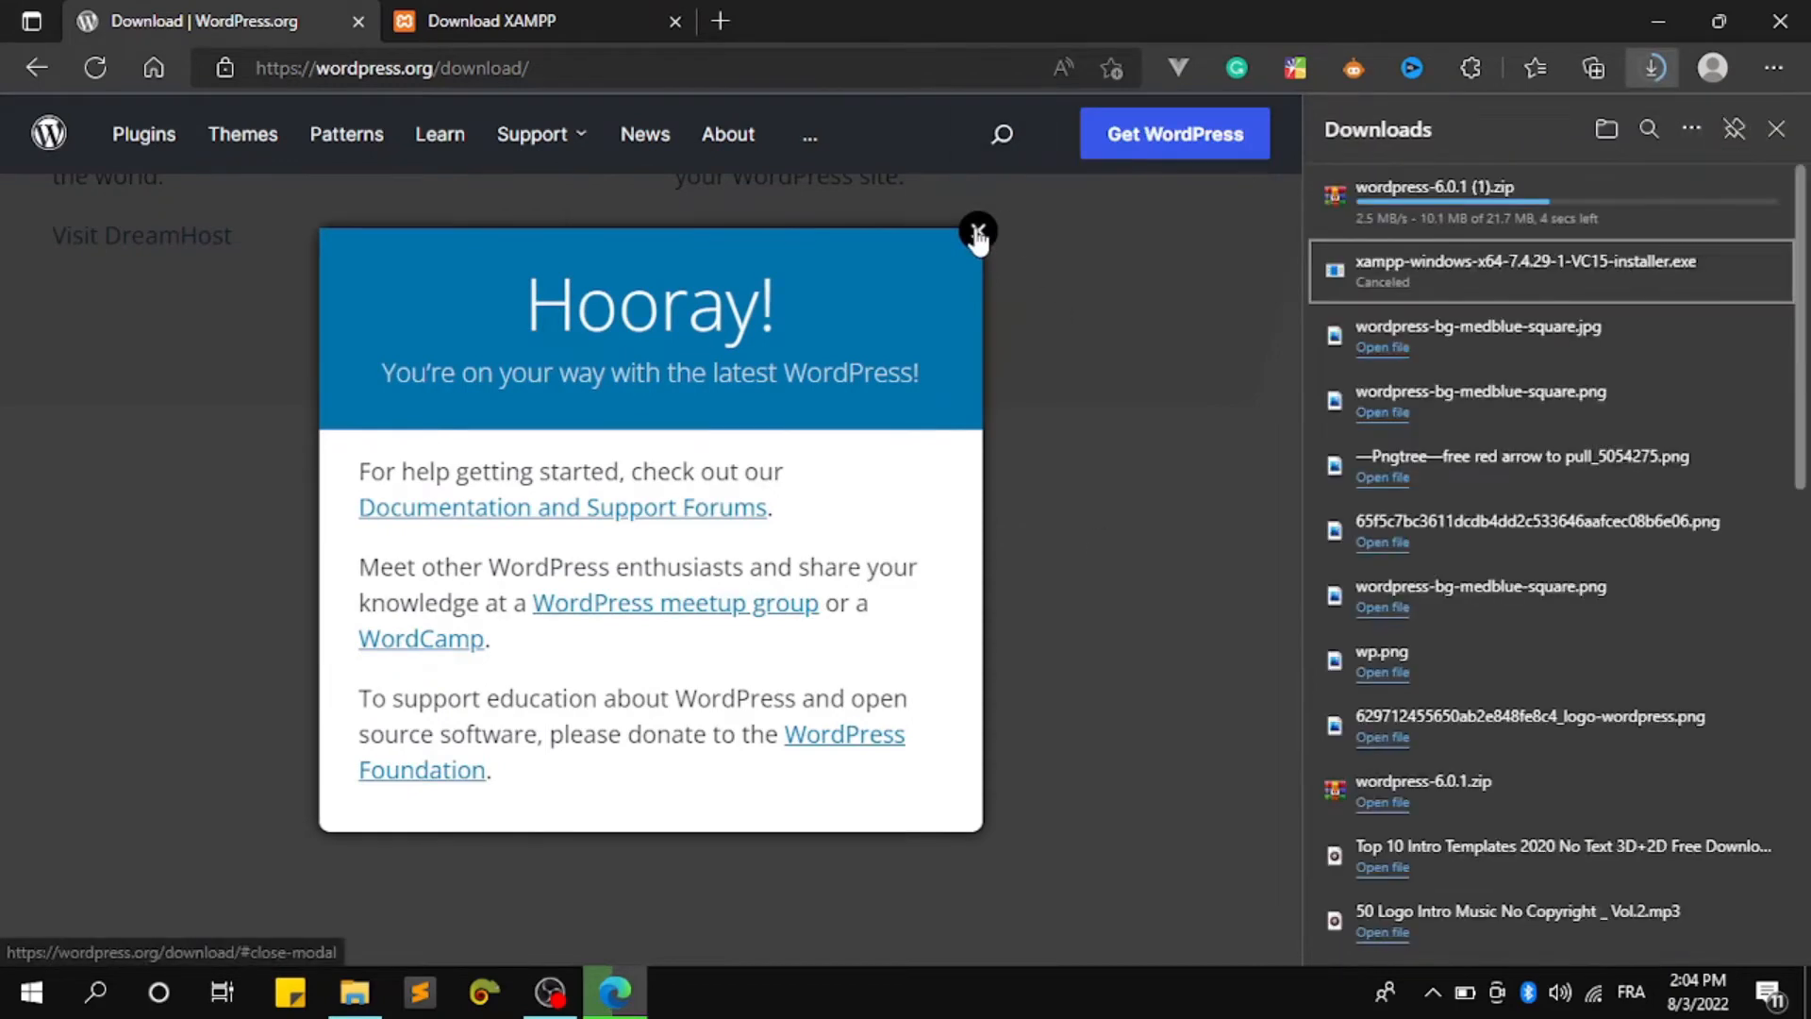
pyautogui.click(978, 231)
pyautogui.click(1680, 198)
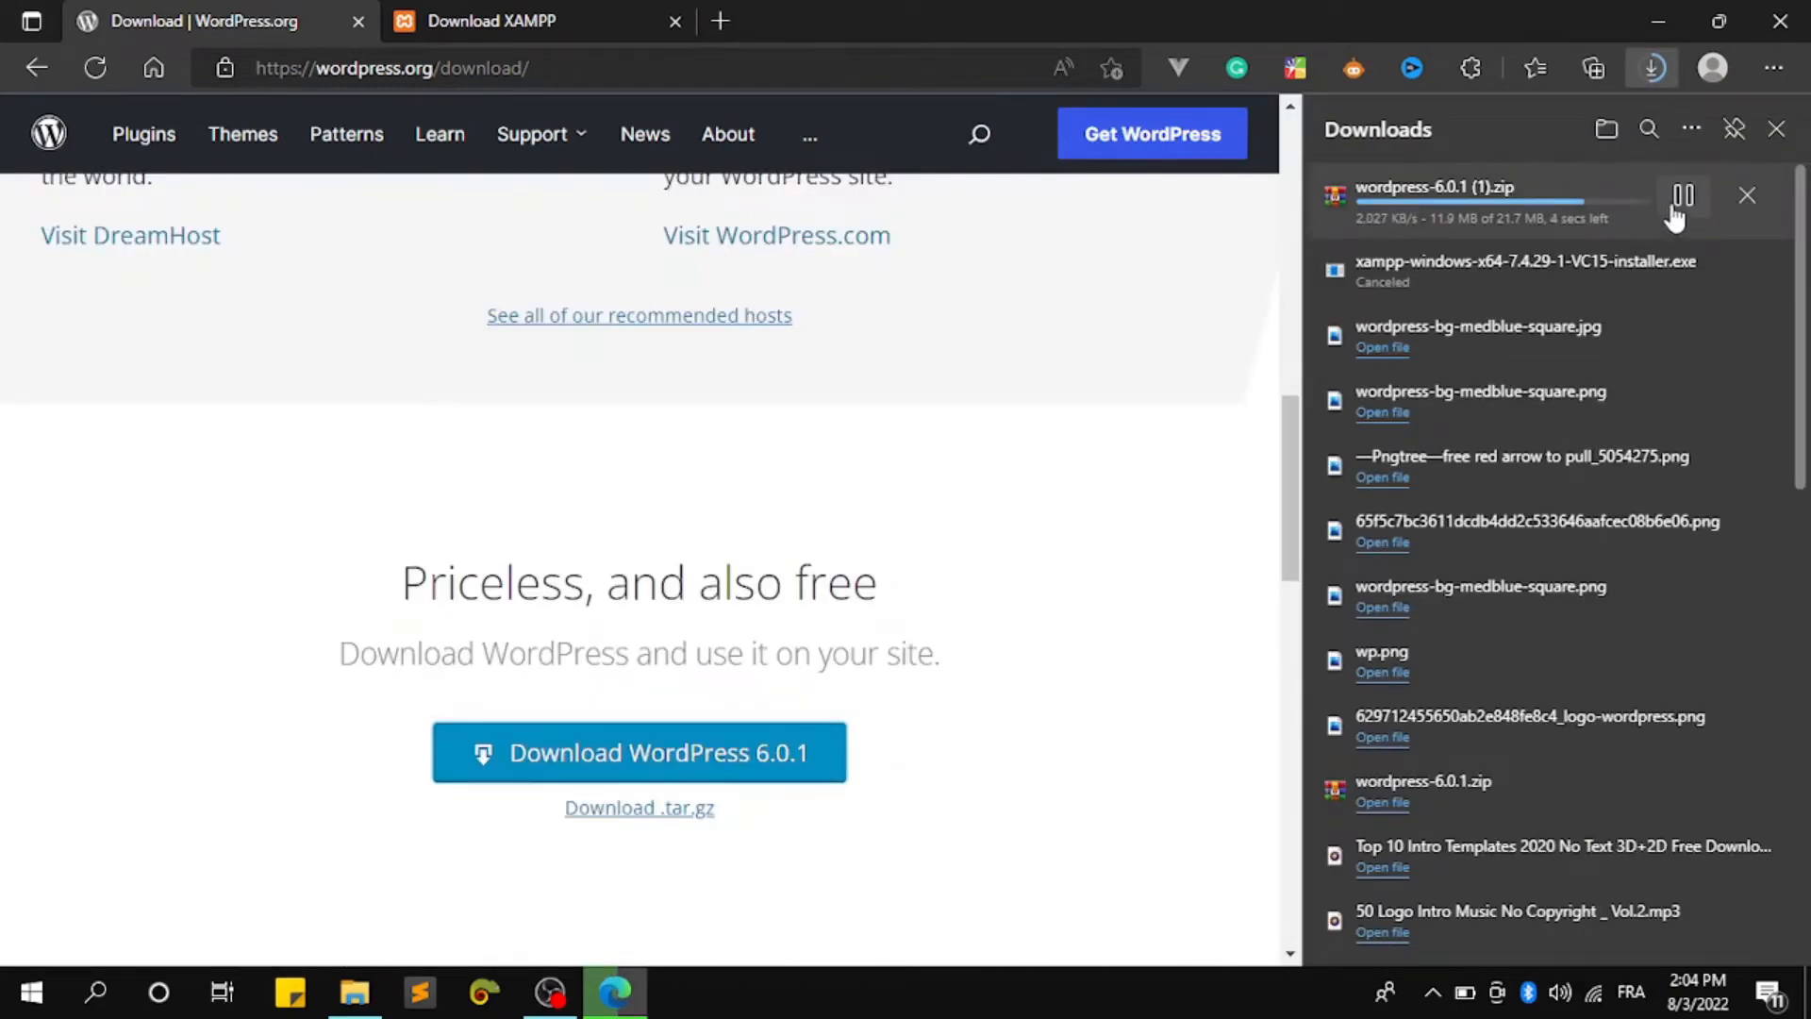
# Extract the wordpress-6.0.1 archive in Downloads to a wordpress-6.0.1 folder and open it
pyautogui.click(354, 991)
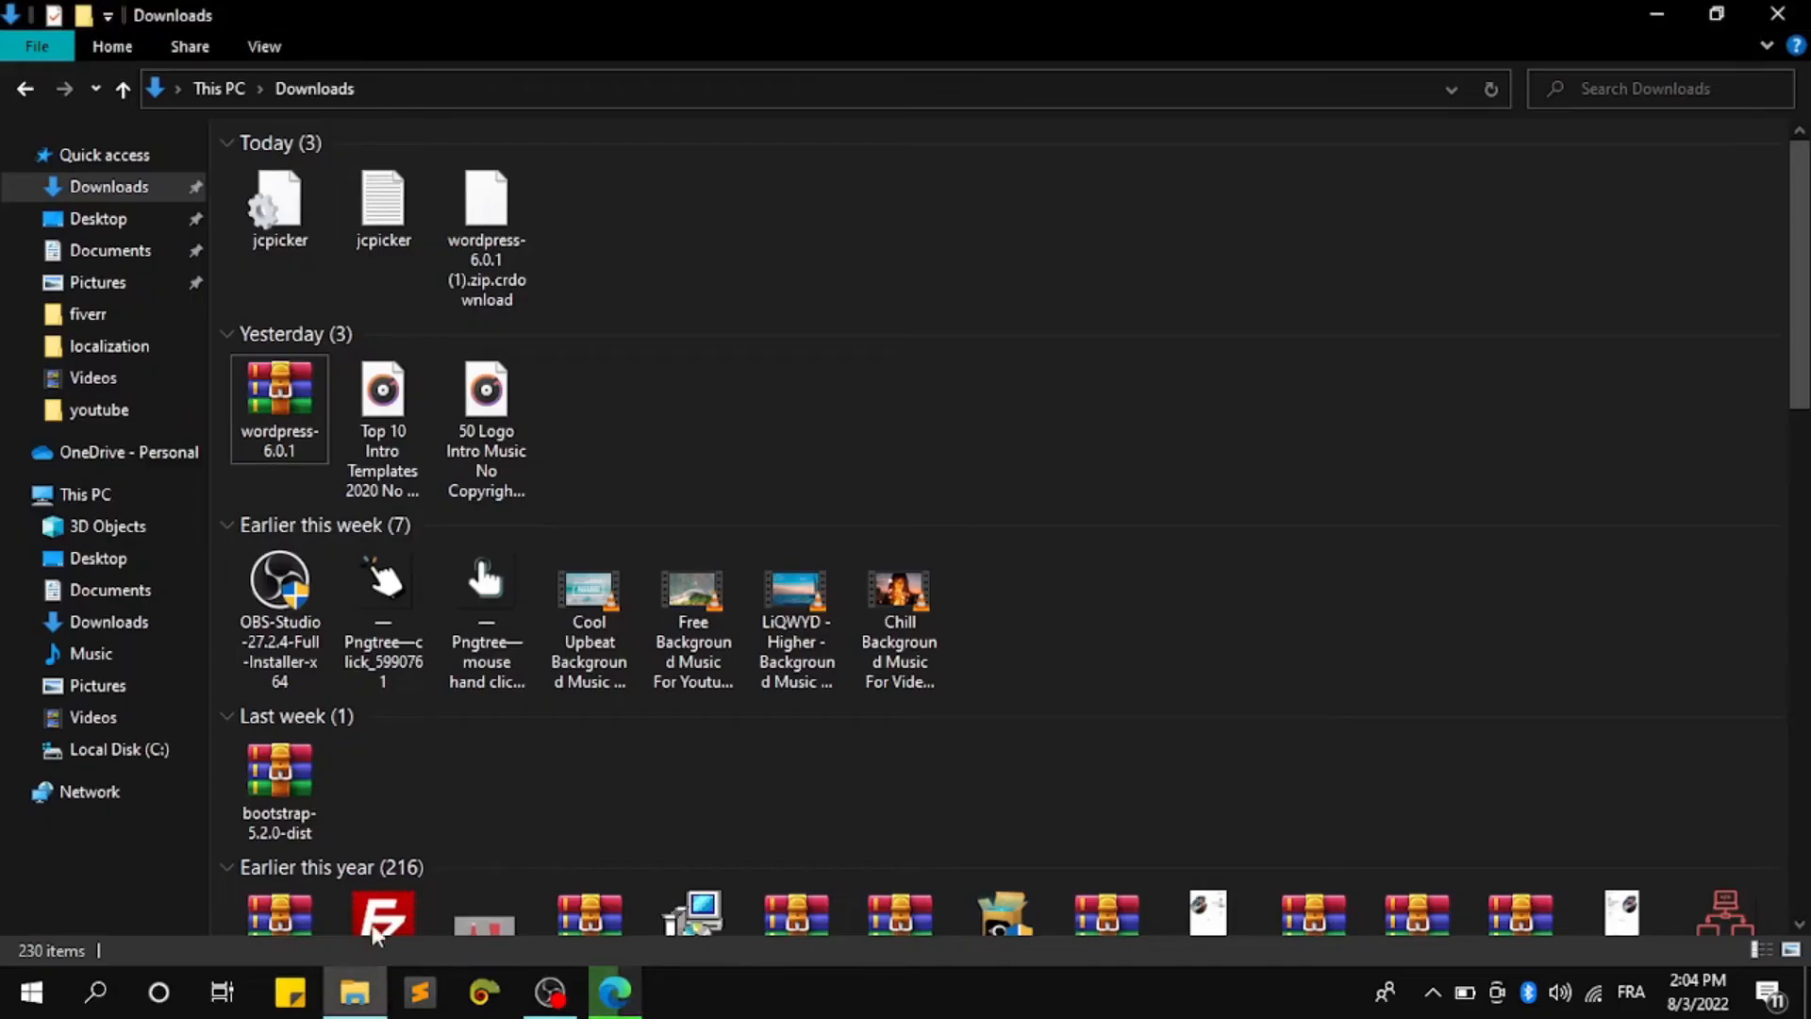
pyautogui.click(283, 420)
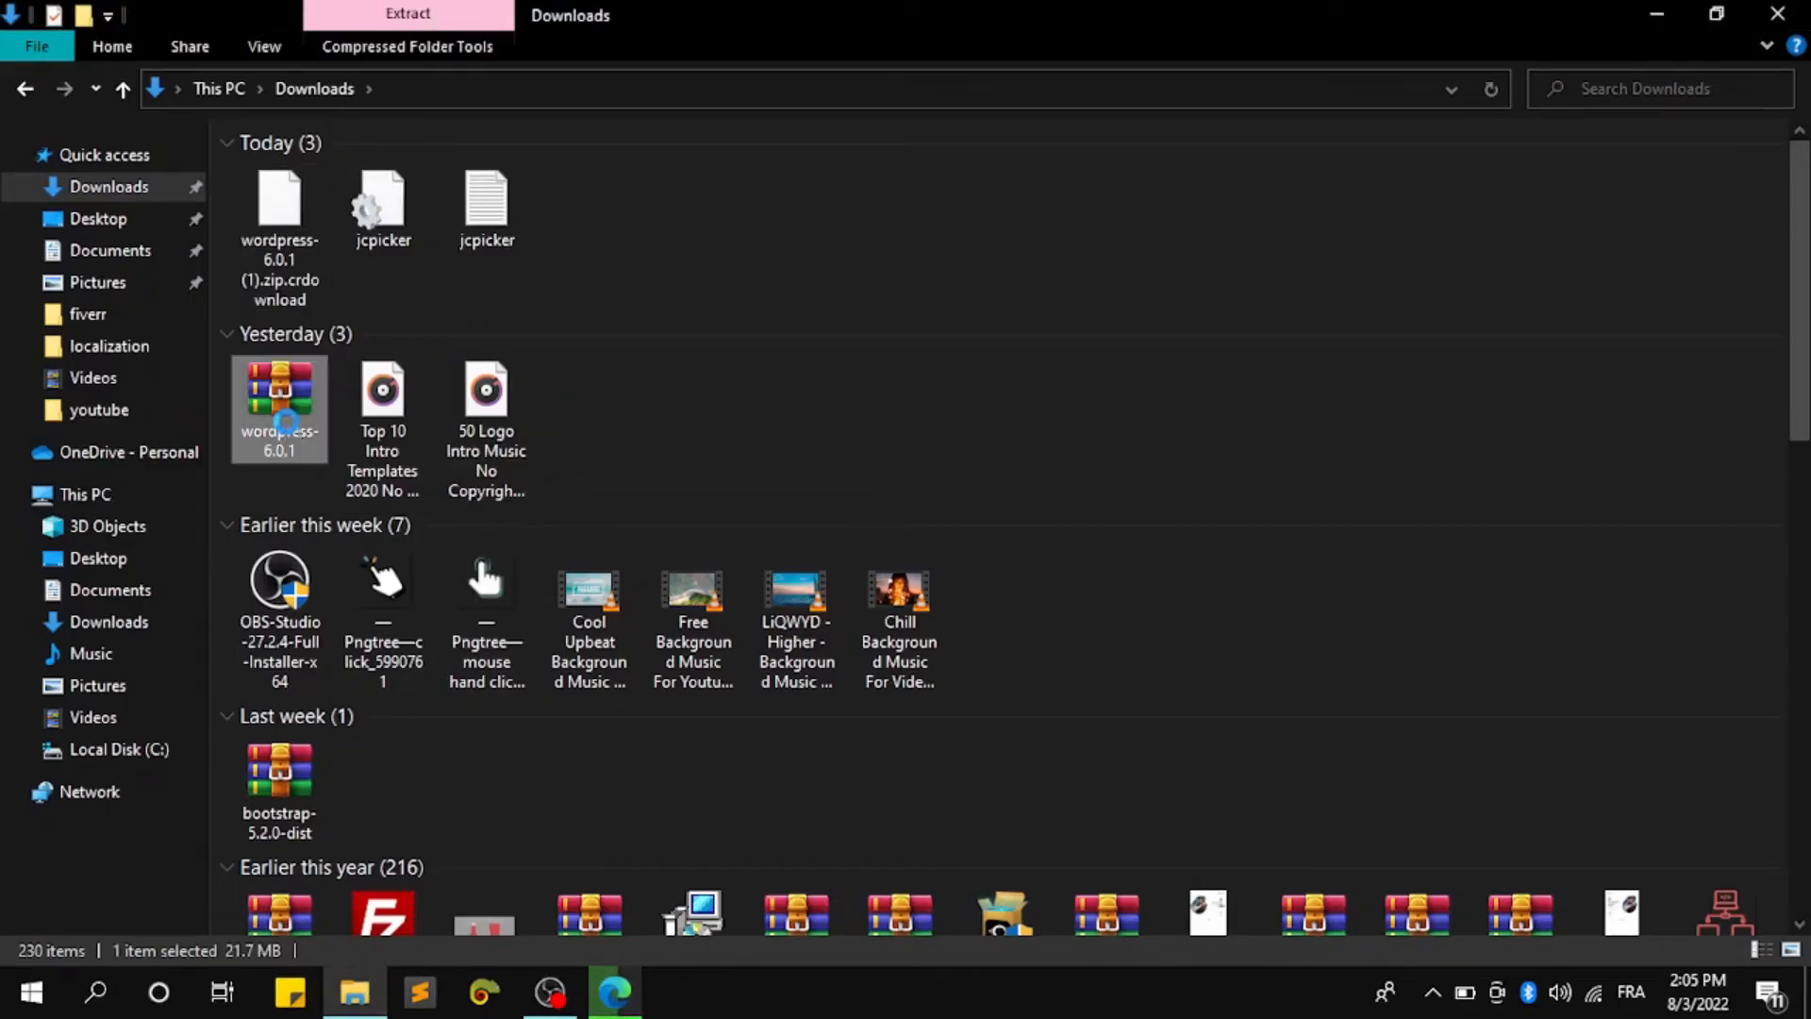
pyautogui.rightClick(286, 422)
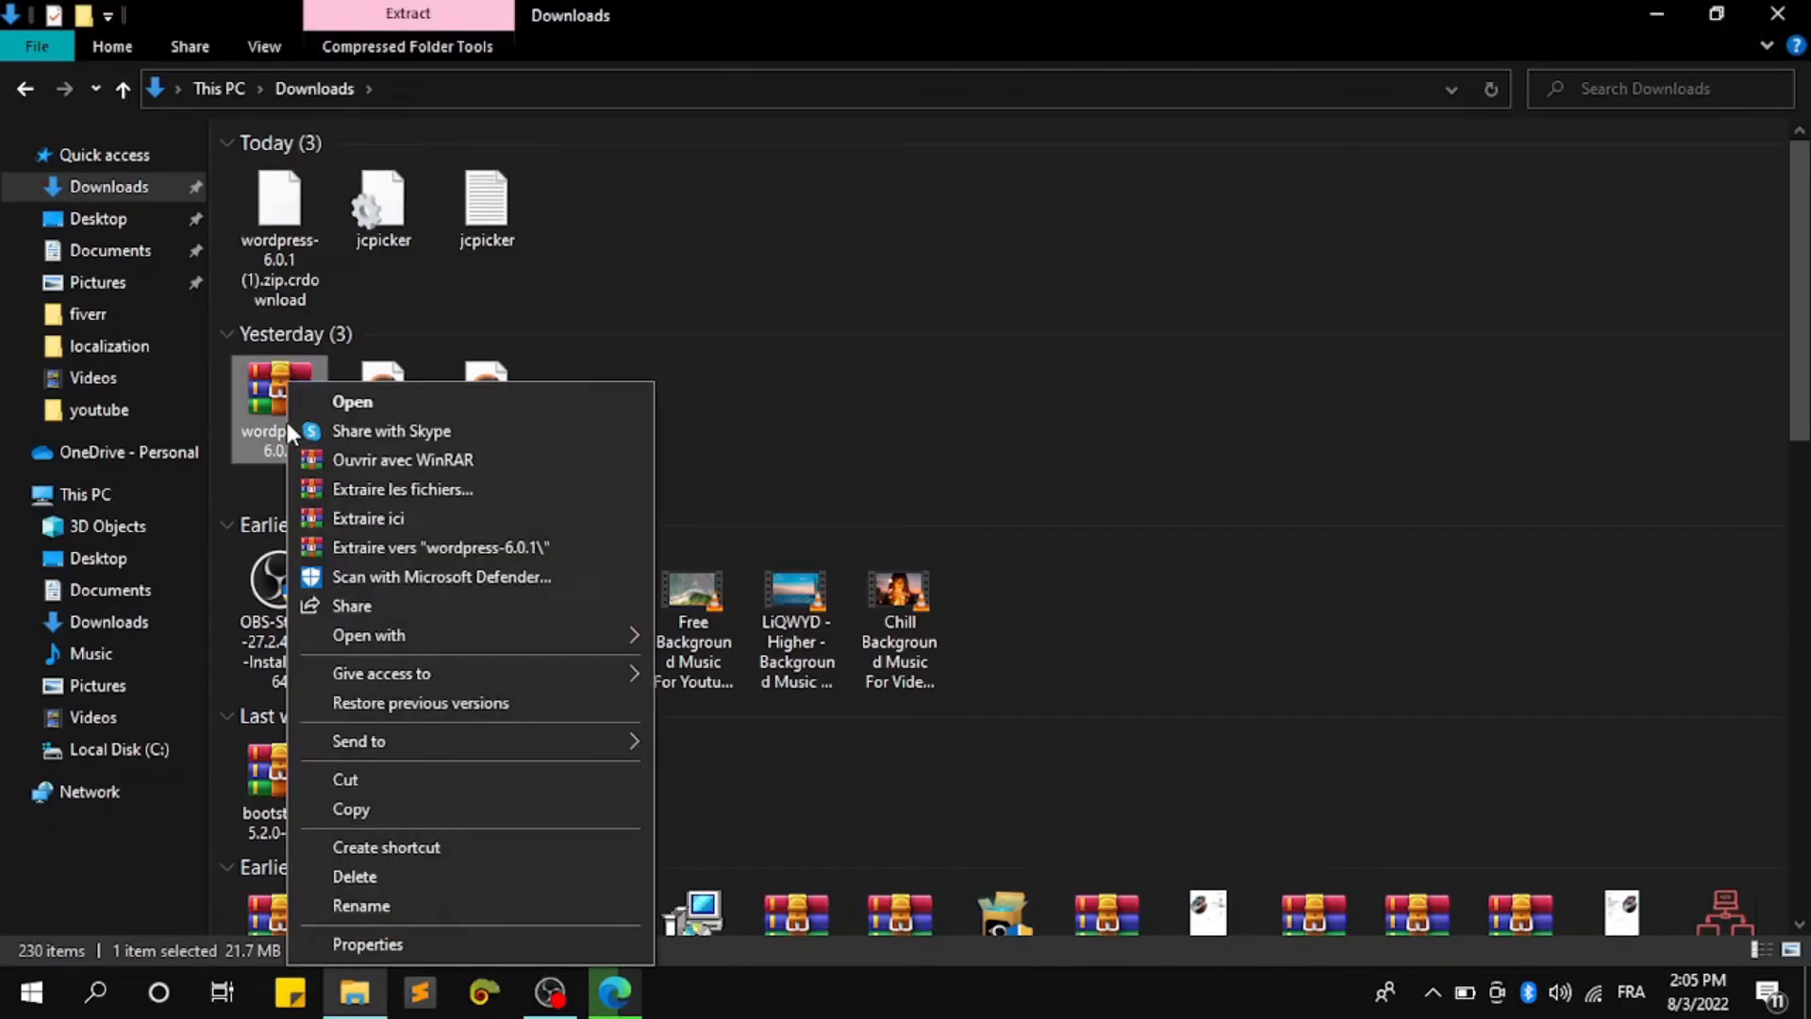
pyautogui.click(454, 553)
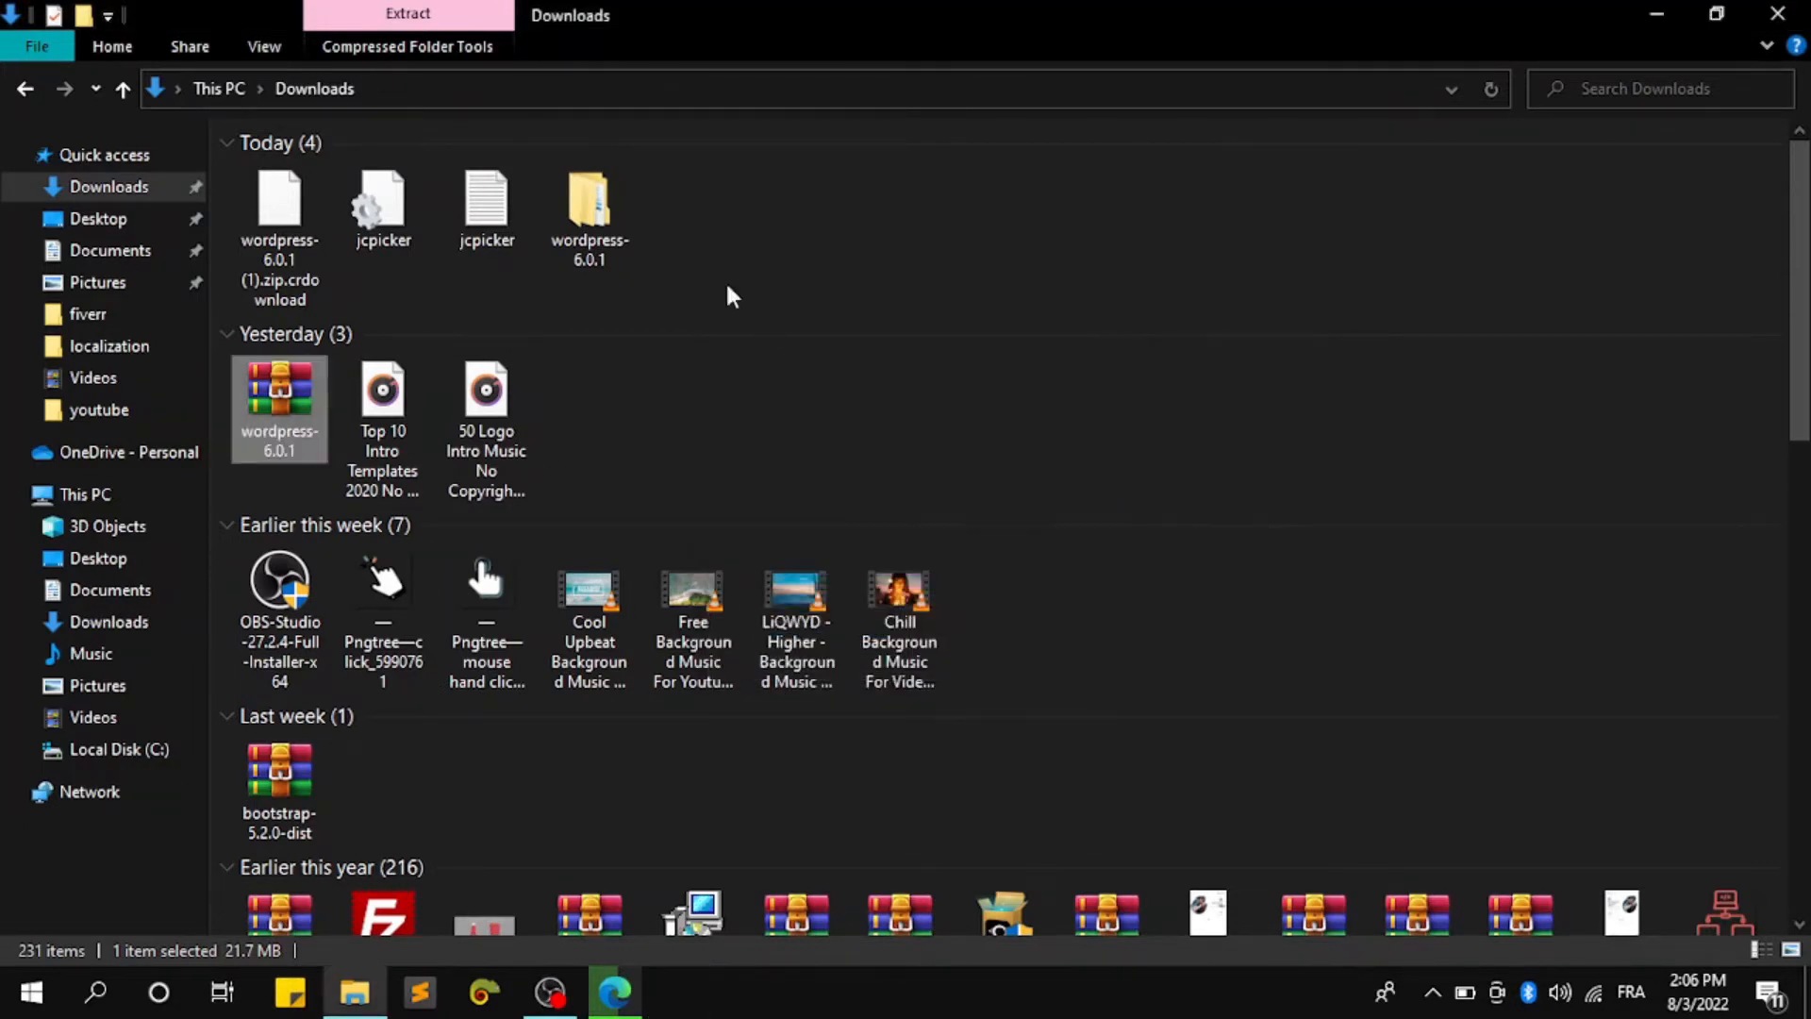
pyautogui.doubleClick(590, 224)
pyautogui.click(351, 176)
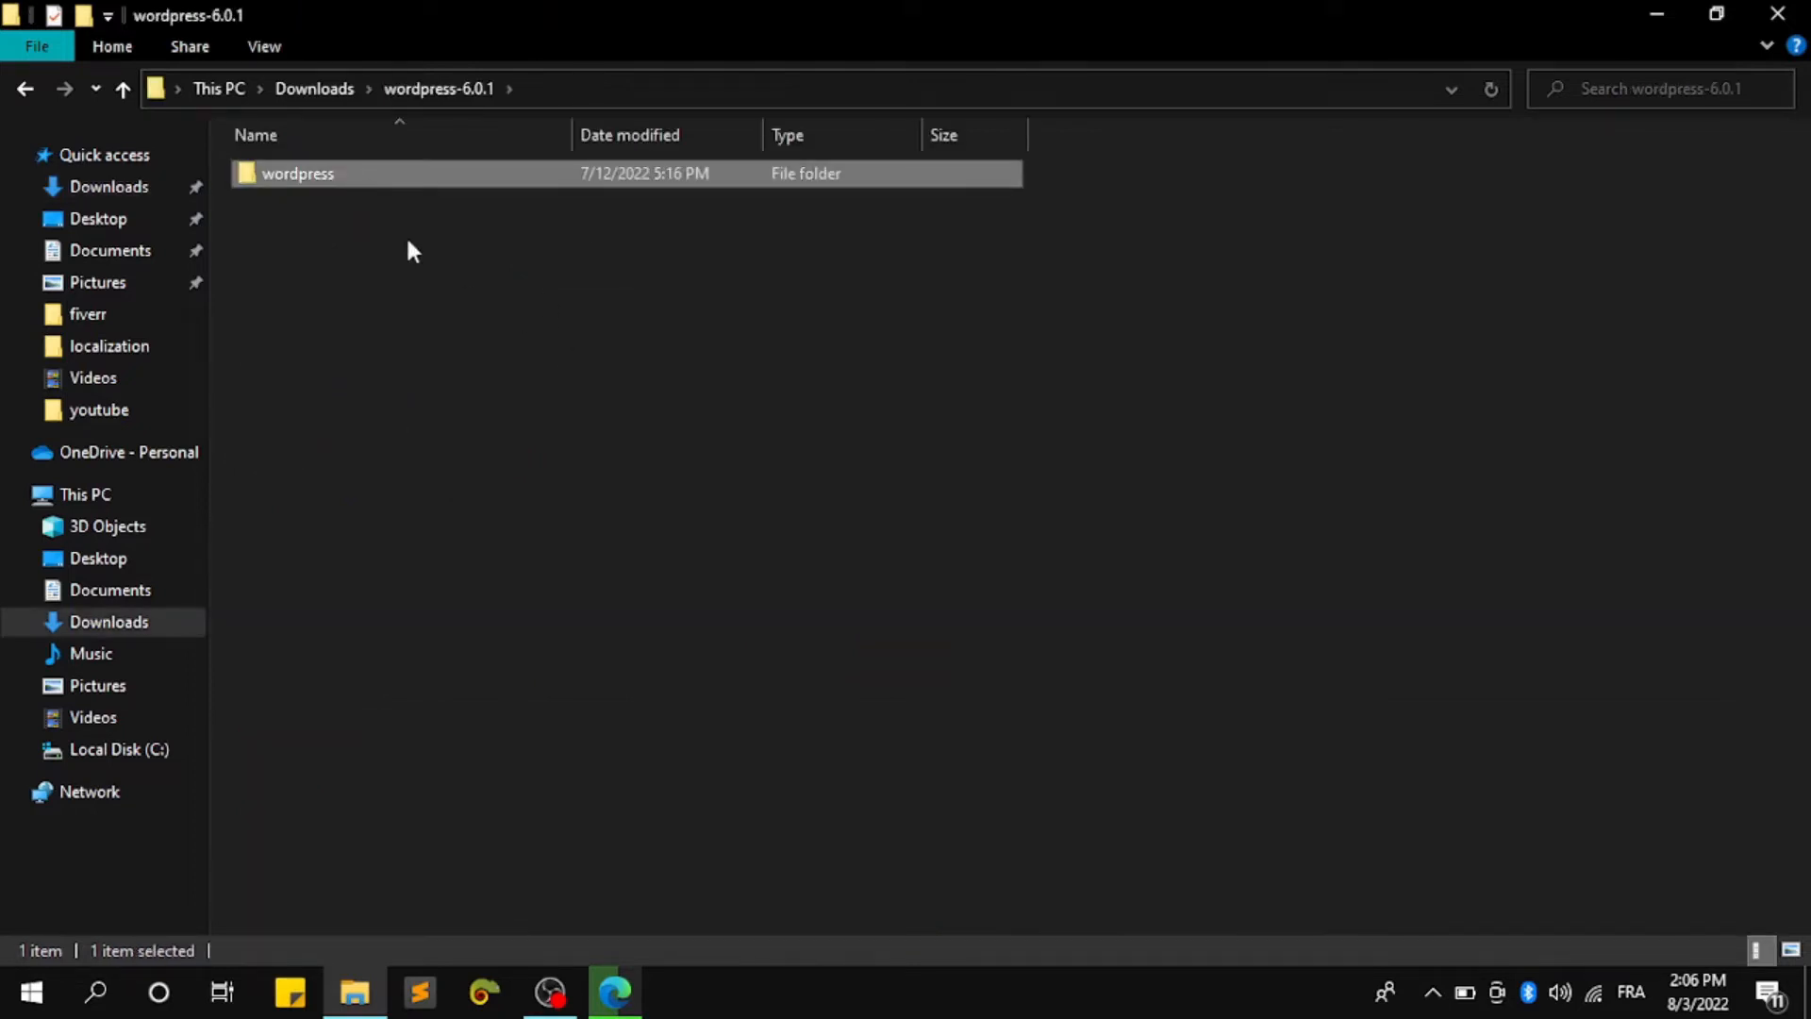
# Copy the wordpress folder and paste it into C:\xampp\htdocs
pyautogui.rightClick(343, 188)
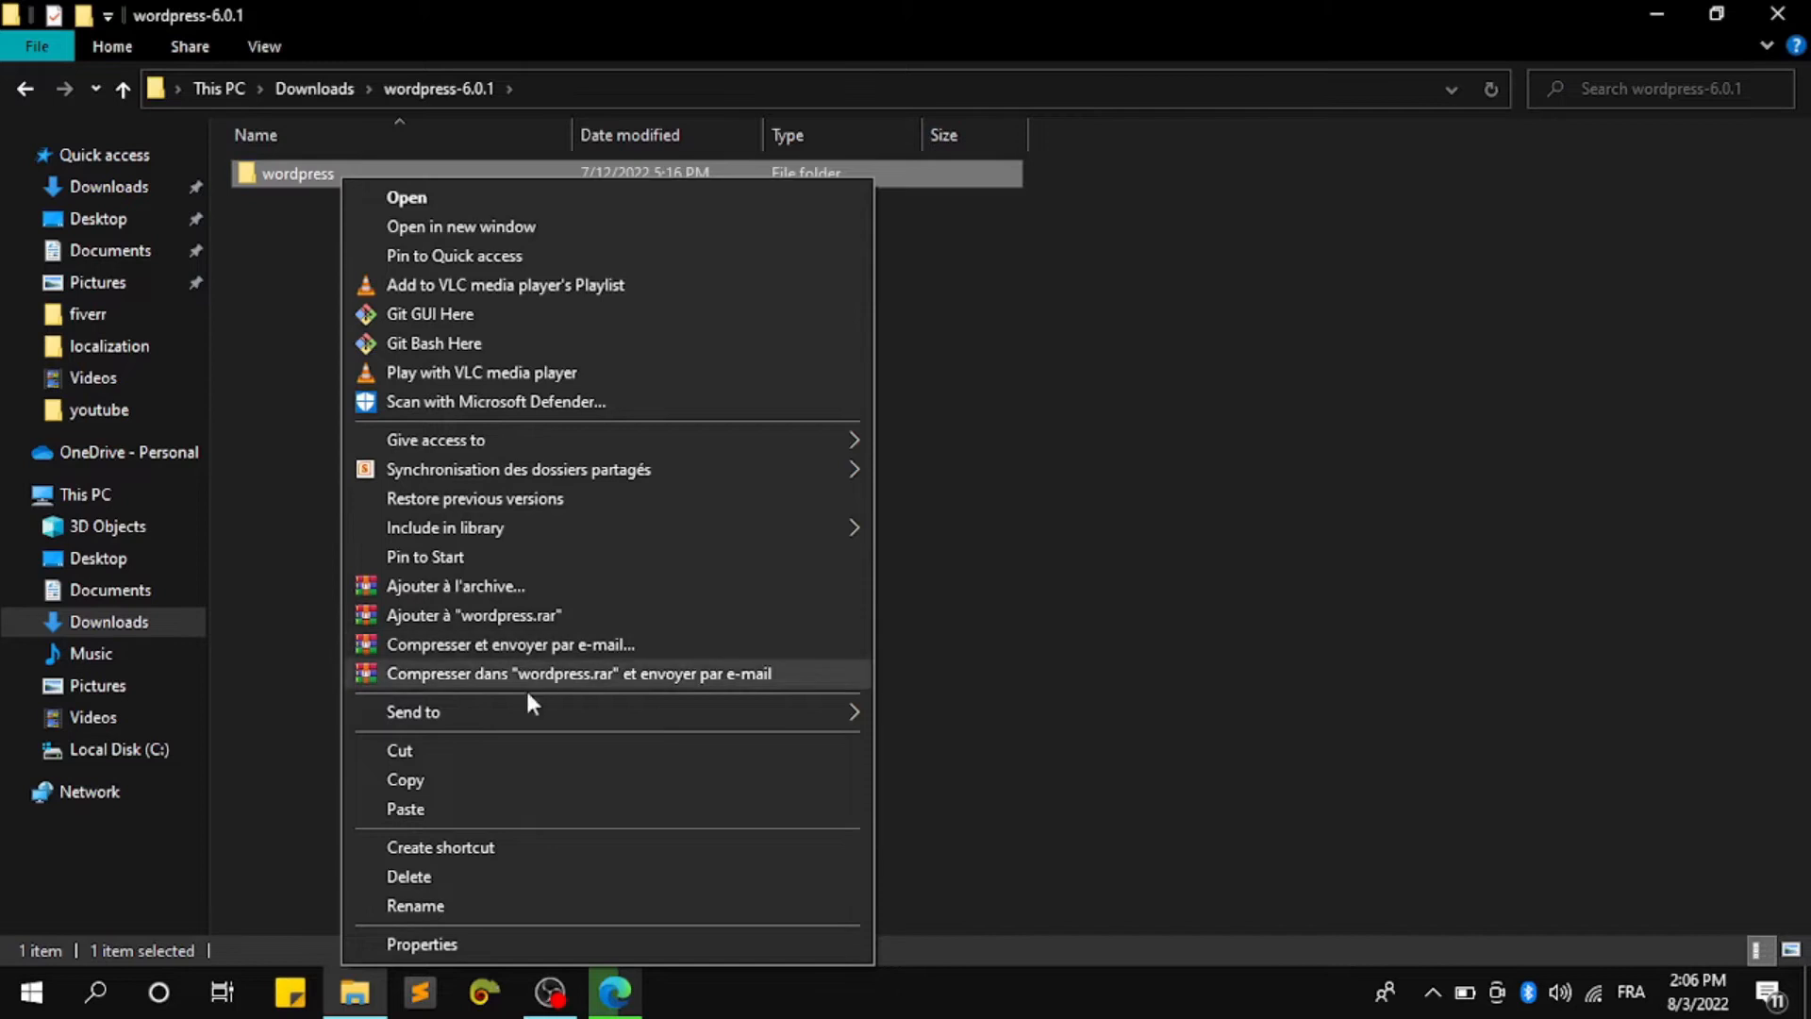
pyautogui.click(500, 779)
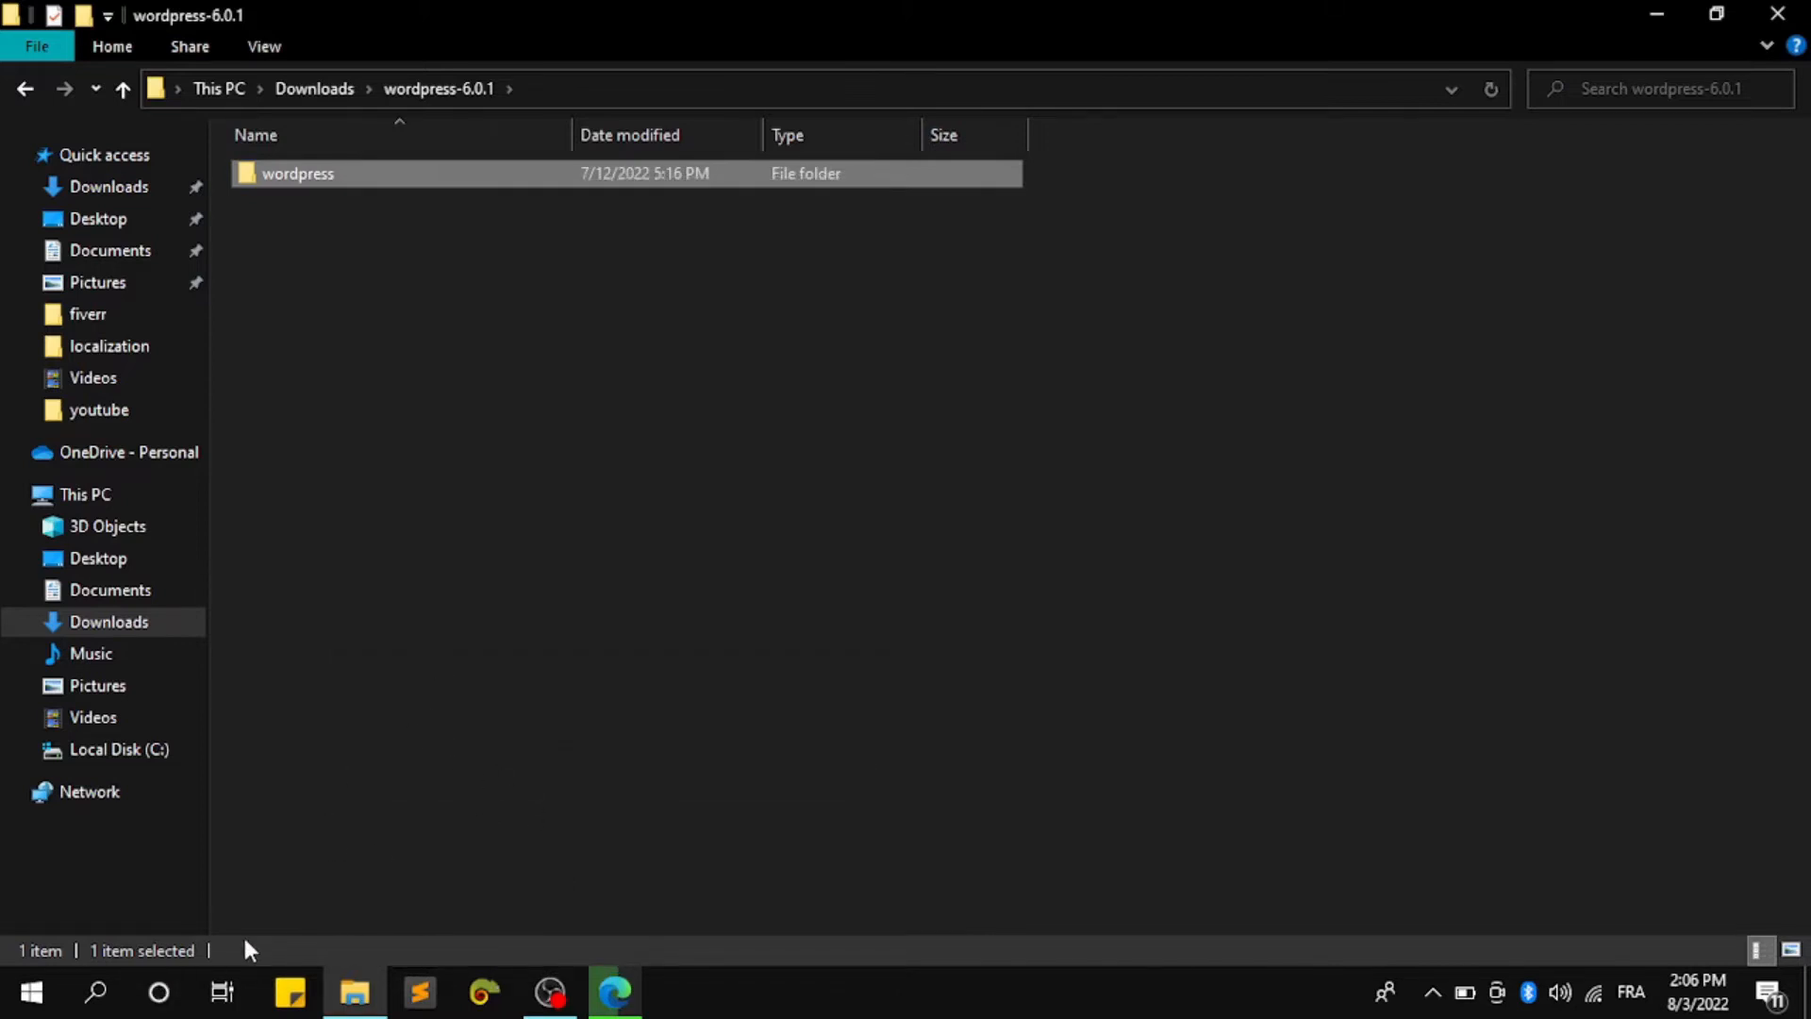
pyautogui.click(107, 497)
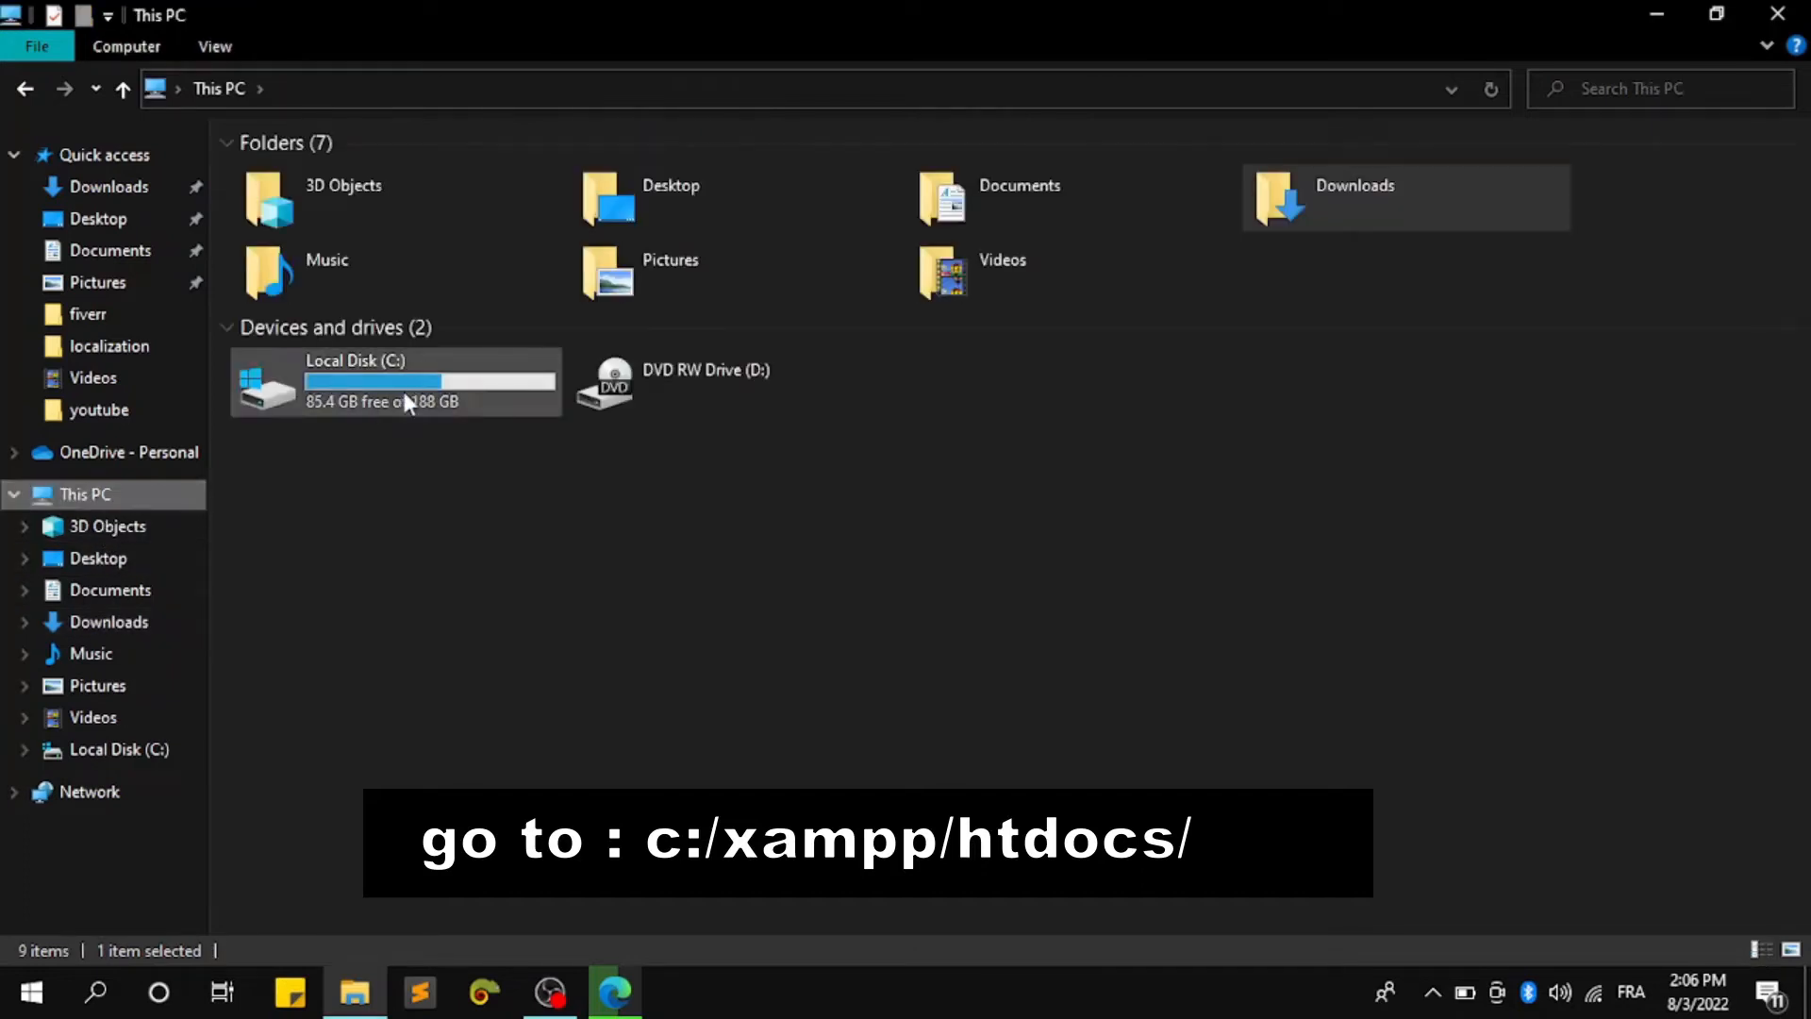
pyautogui.doubleClick(404, 392)
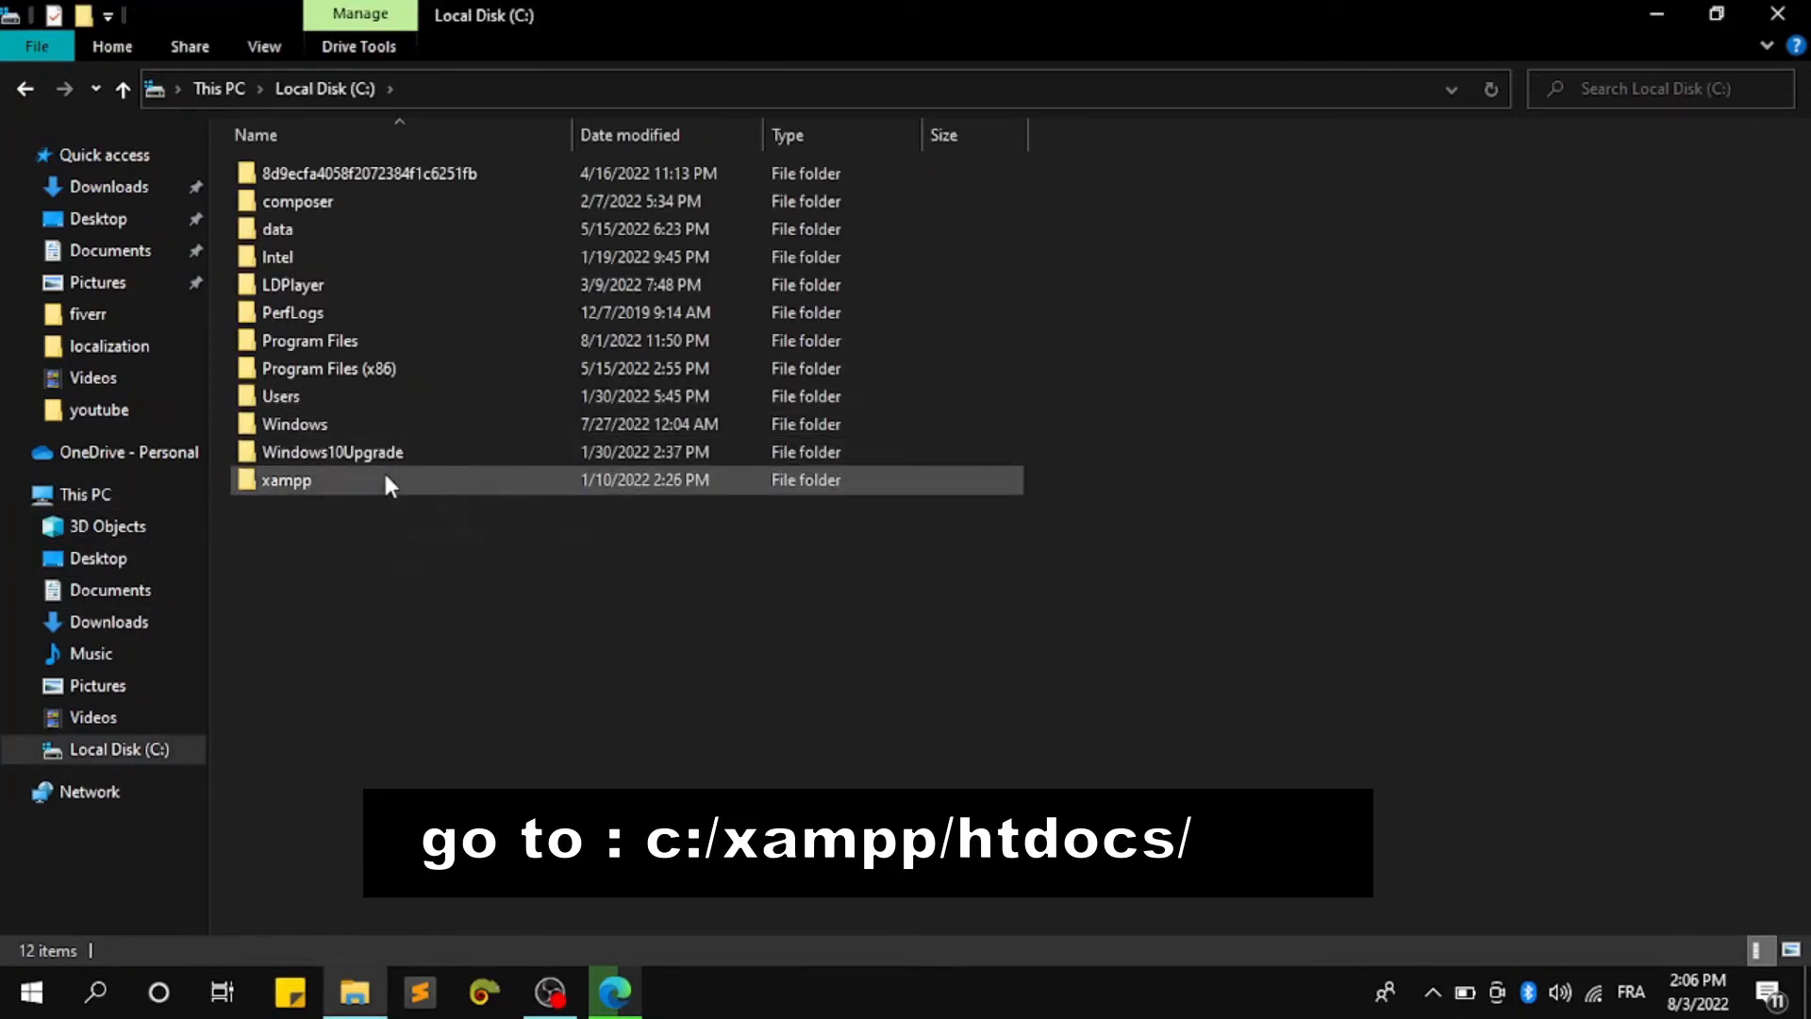
pyautogui.doubleClick(387, 479)
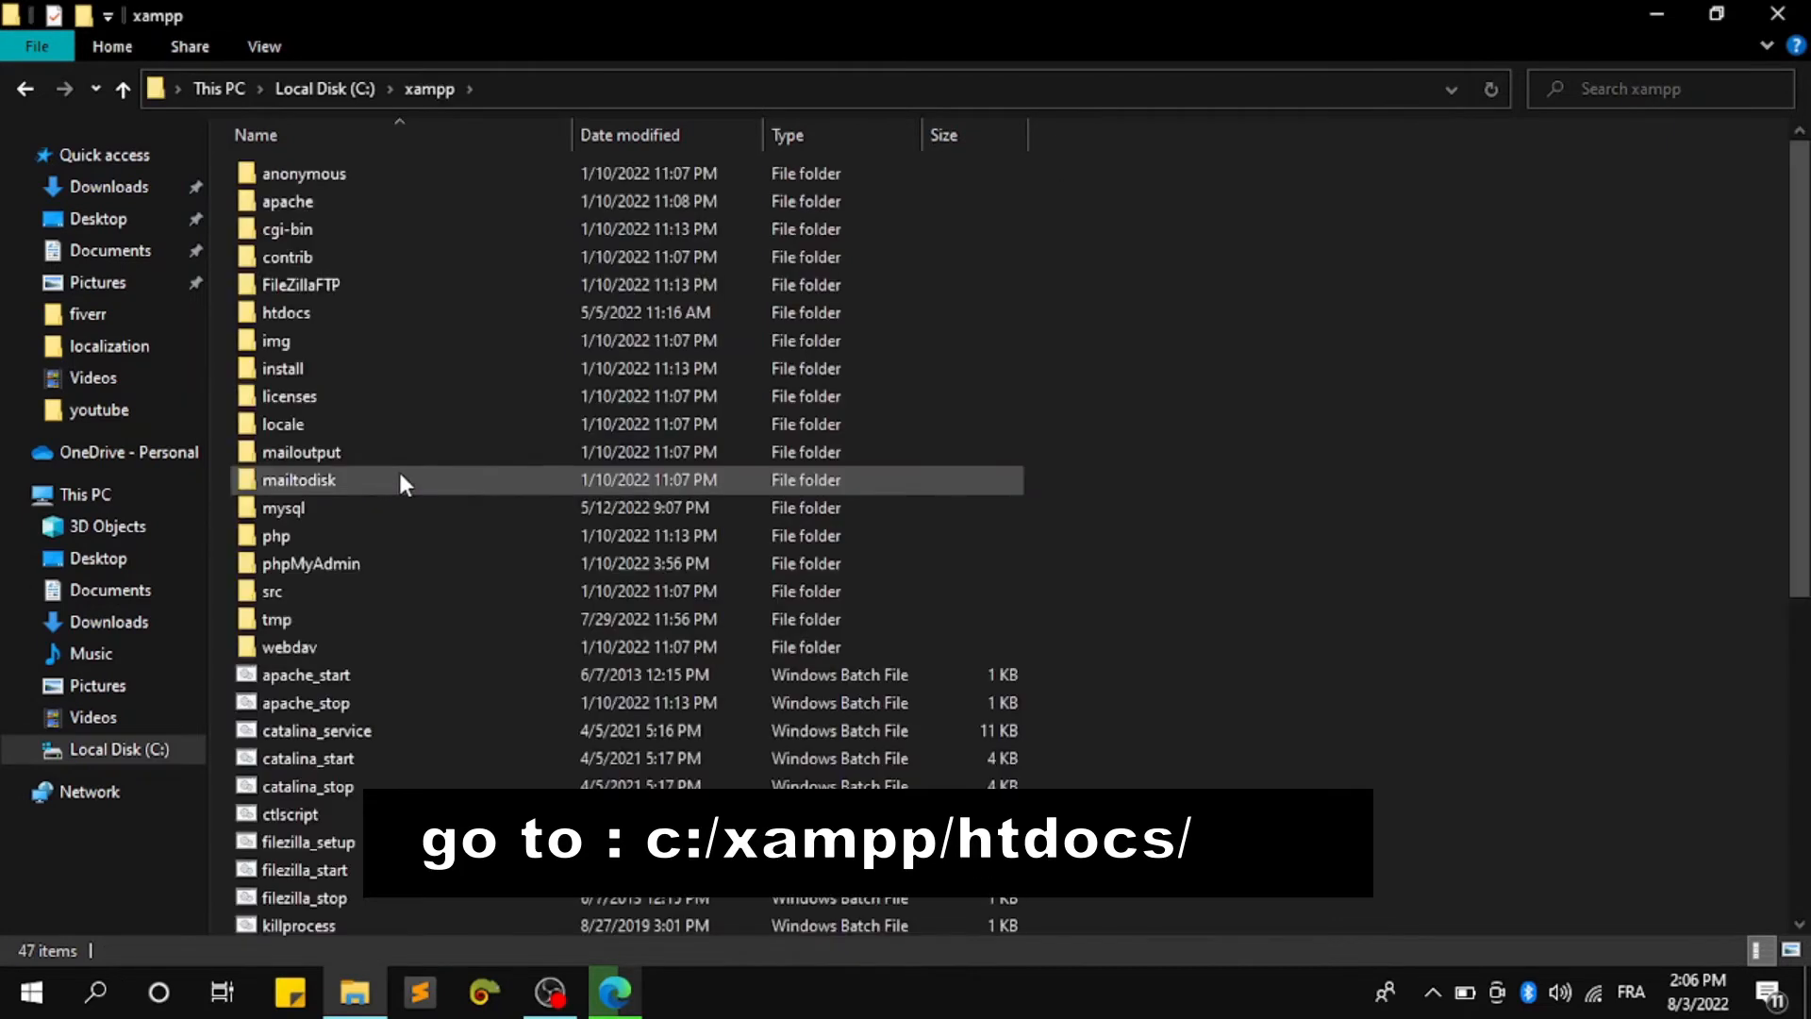
pyautogui.scroll(-1, 373, 250)
pyautogui.scroll(1, 391, 246)
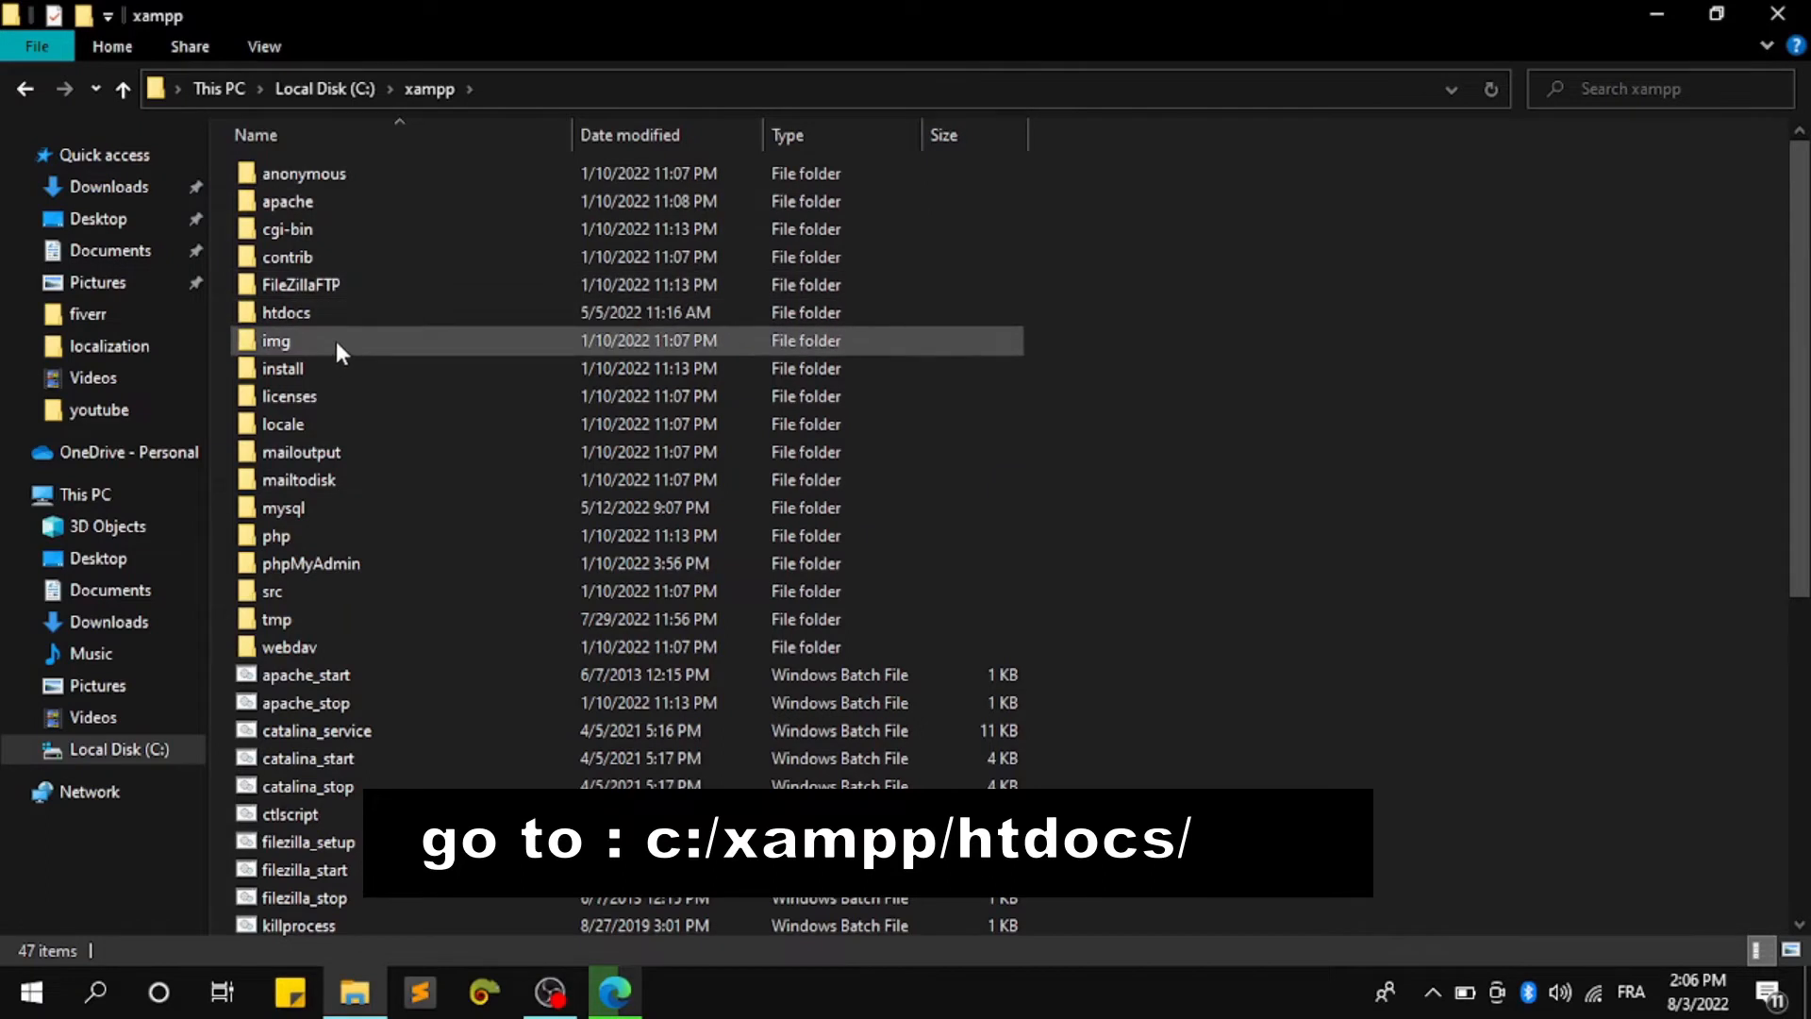
pyautogui.click(332, 312)
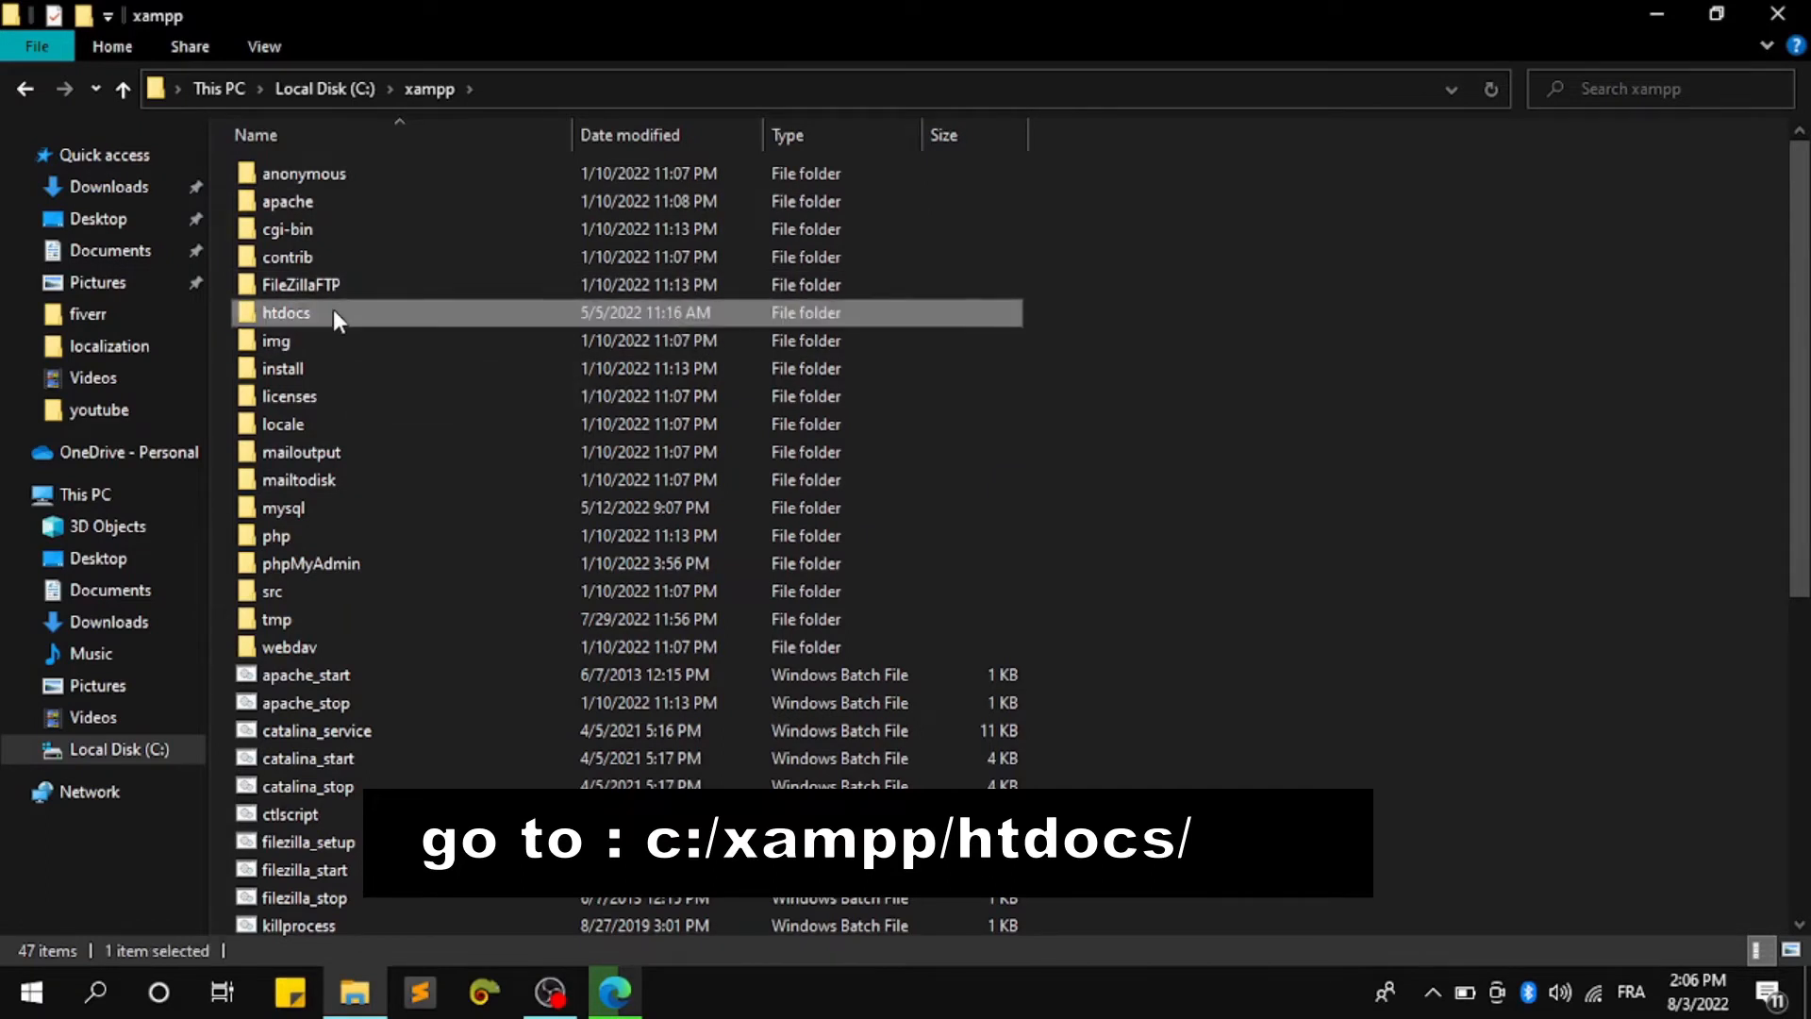
pyautogui.doubleClick(333, 308)
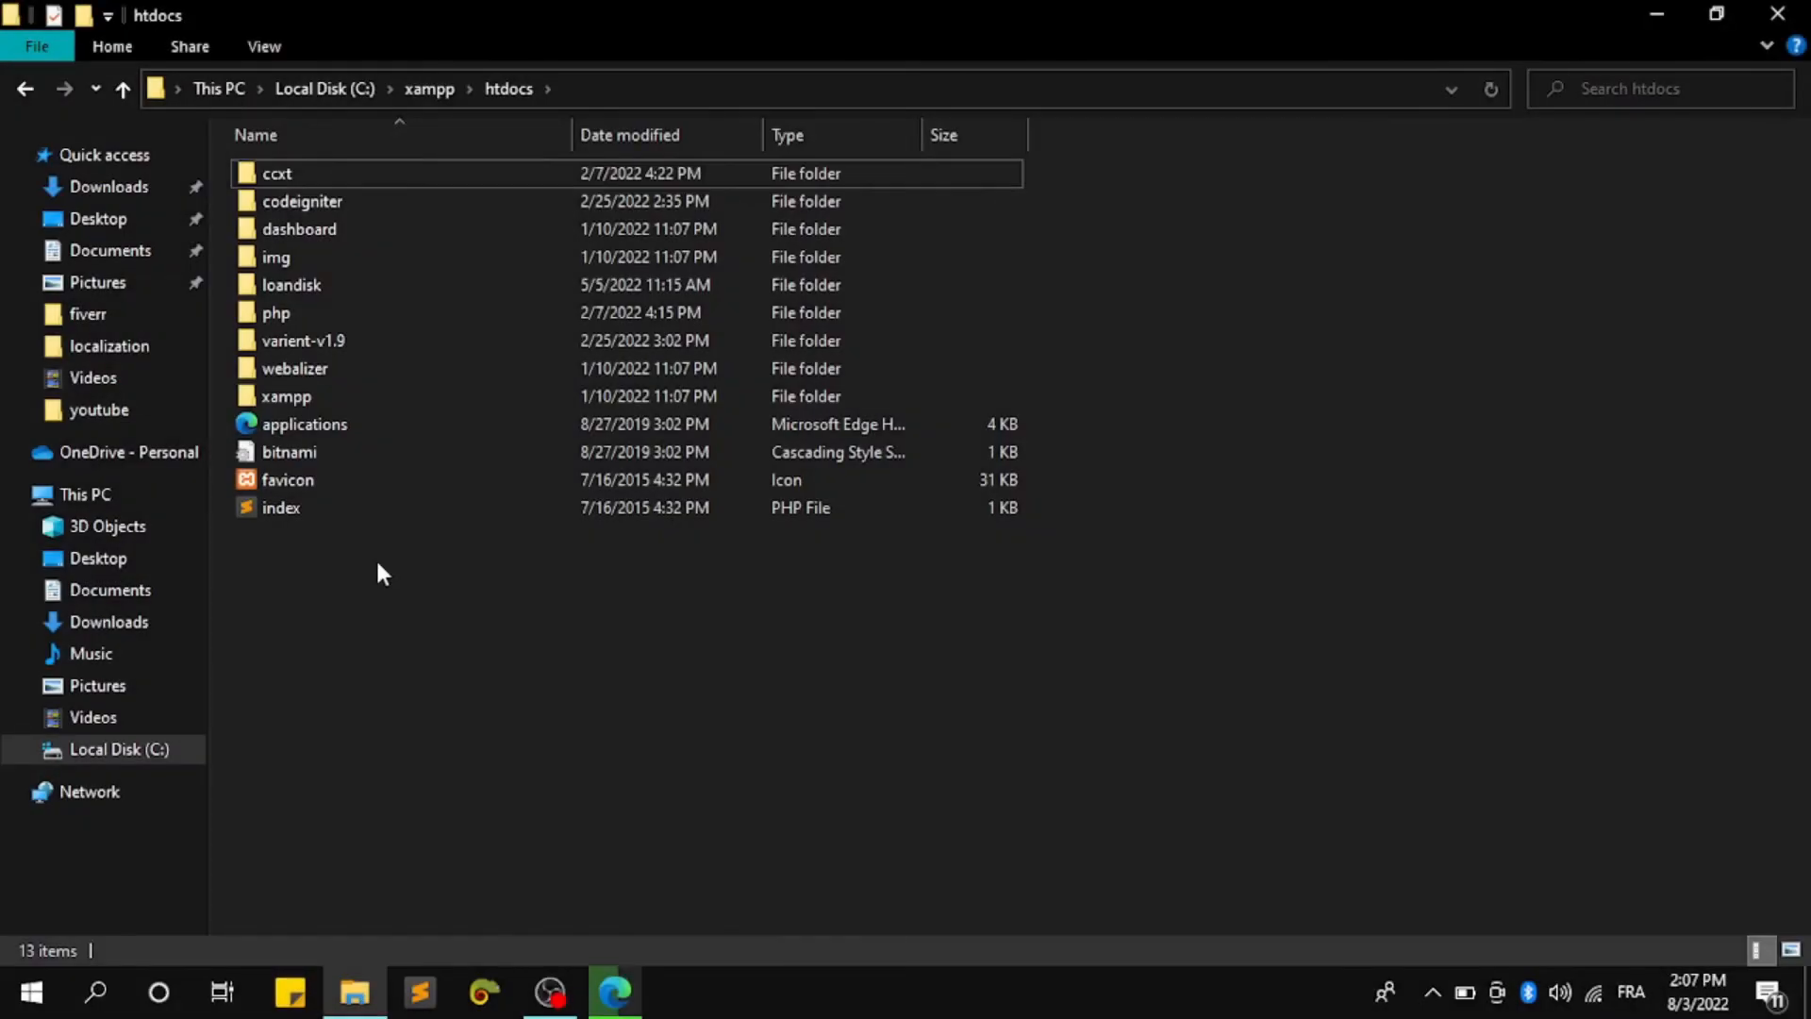
pyautogui.rightClick(376, 557)
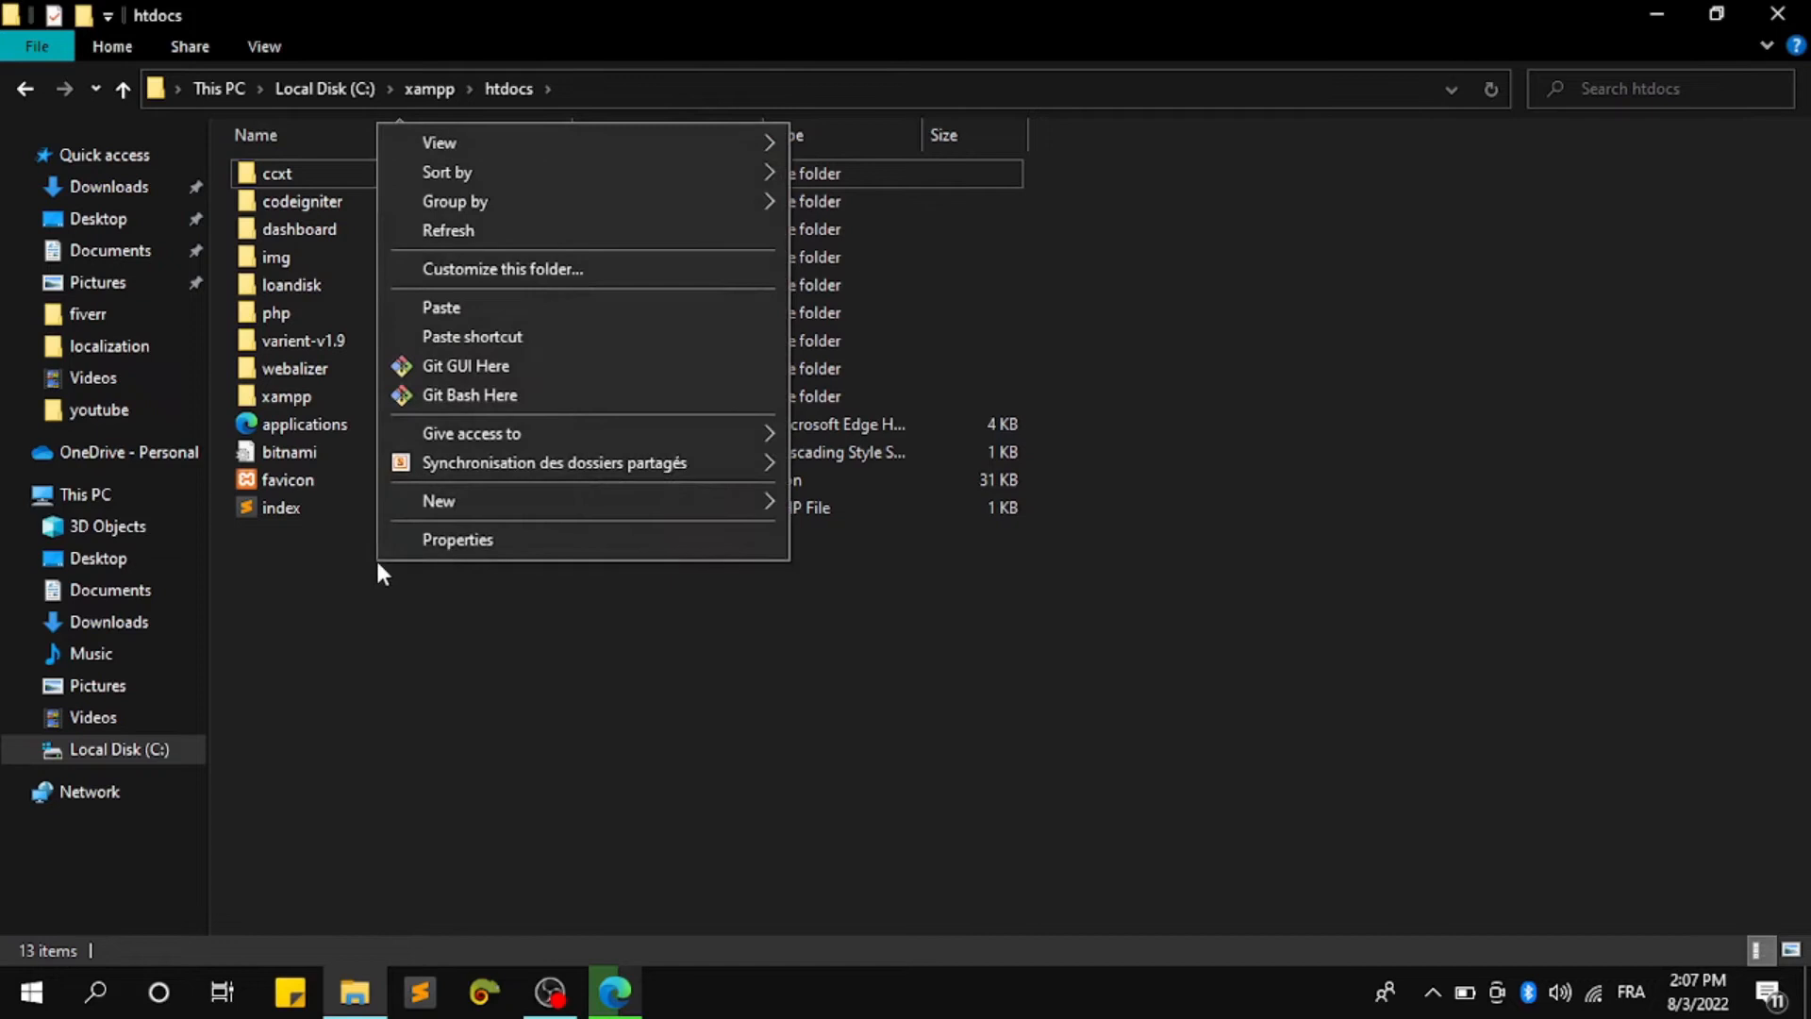
pyautogui.click(504, 311)
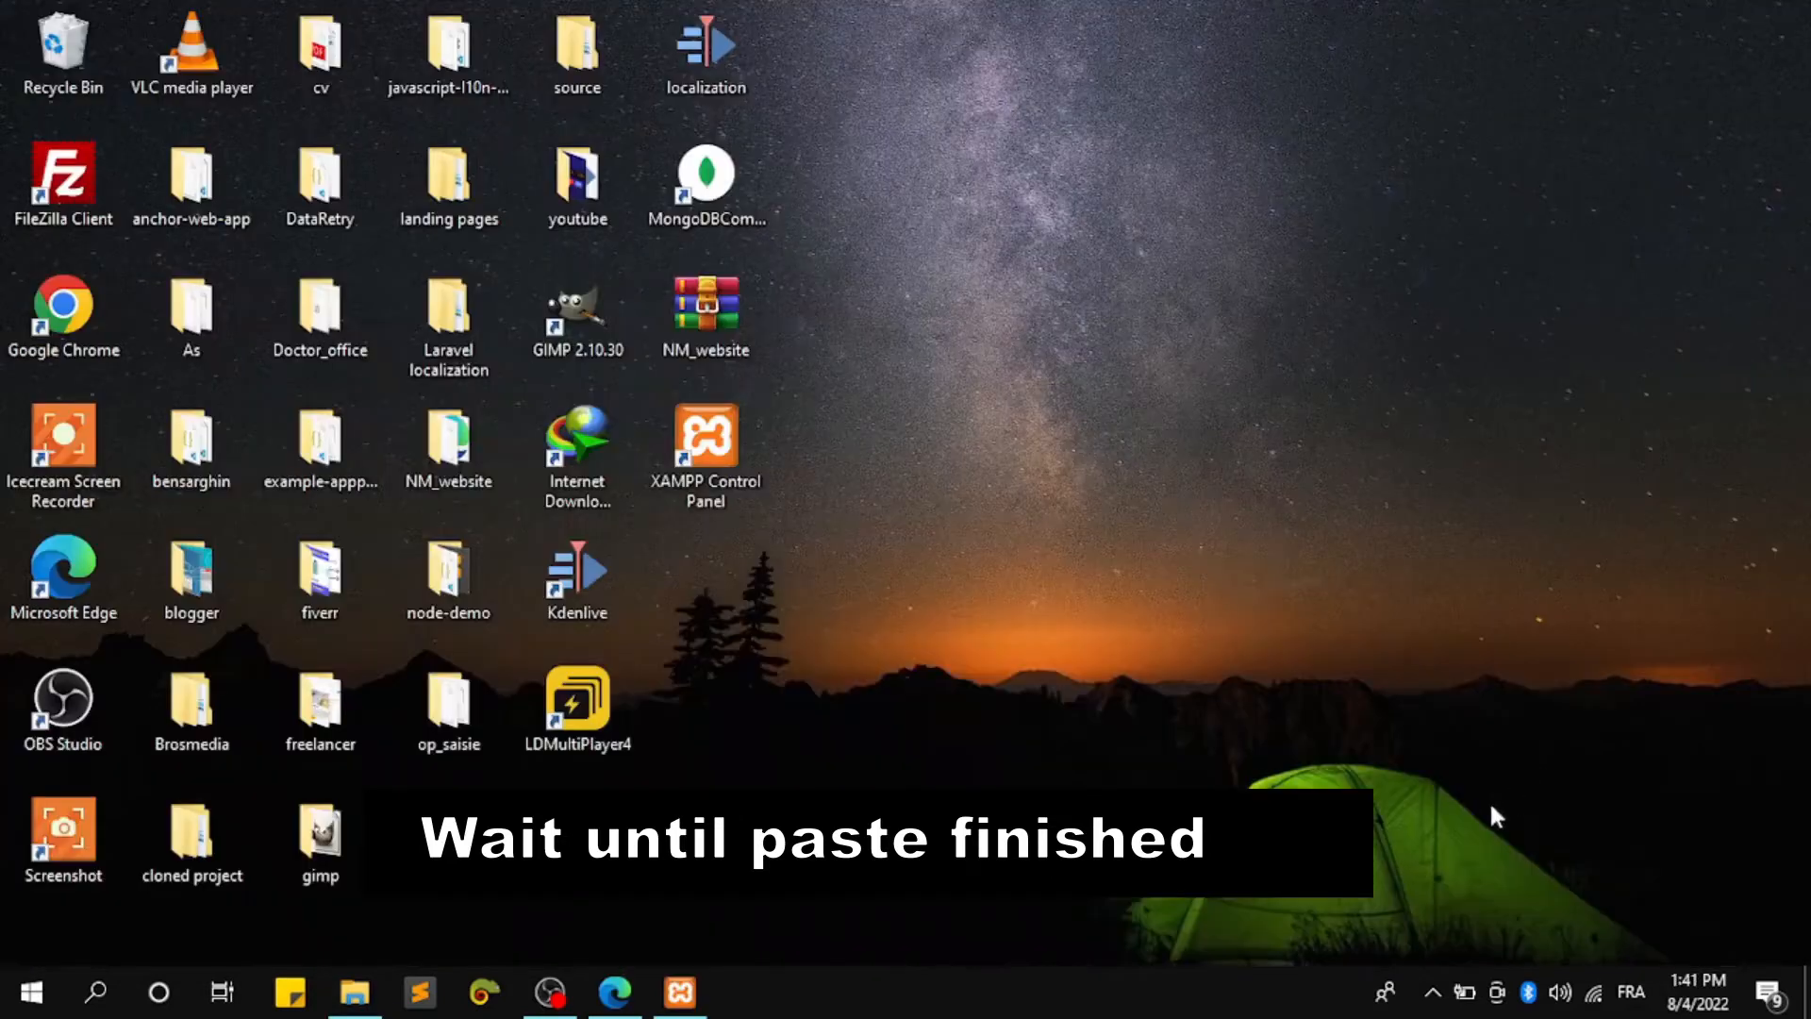
# Start Apache in the XAMPP Control Panel alongside MySQL, then hide the panel to the tray
pyautogui.click(1433, 991)
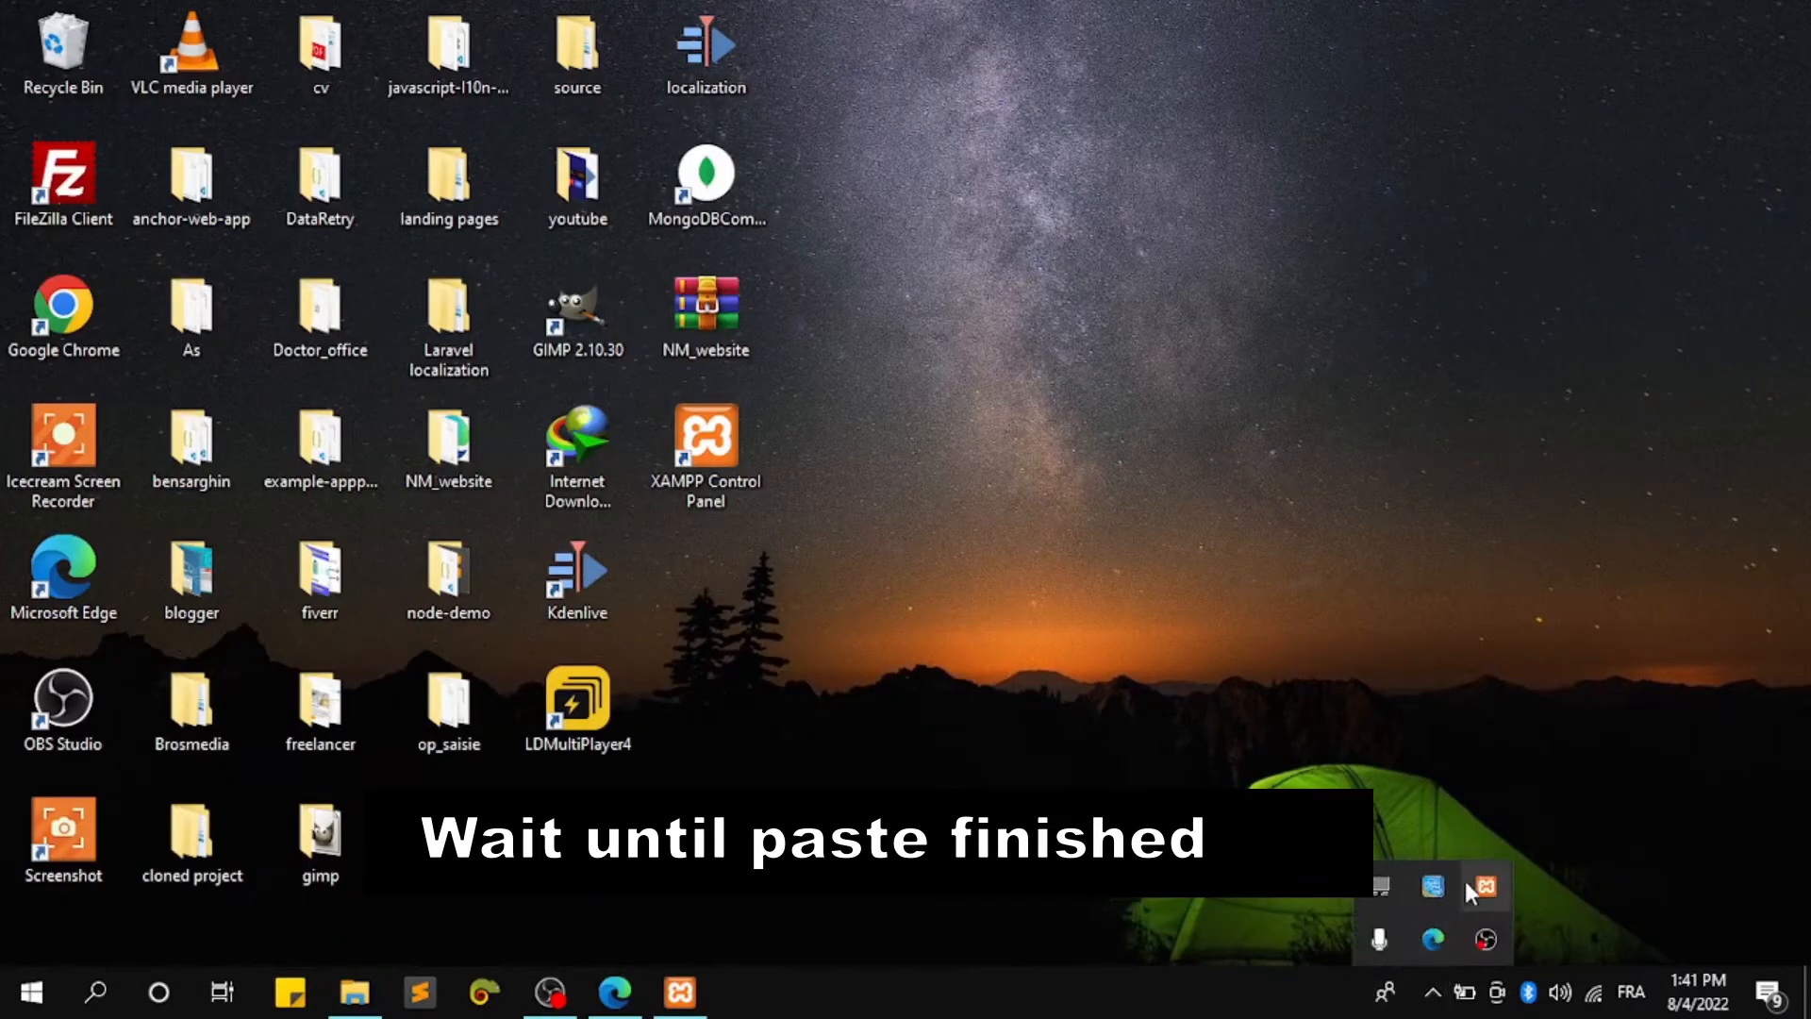
pyautogui.rightClick(1486, 886)
pyautogui.click(681, 992)
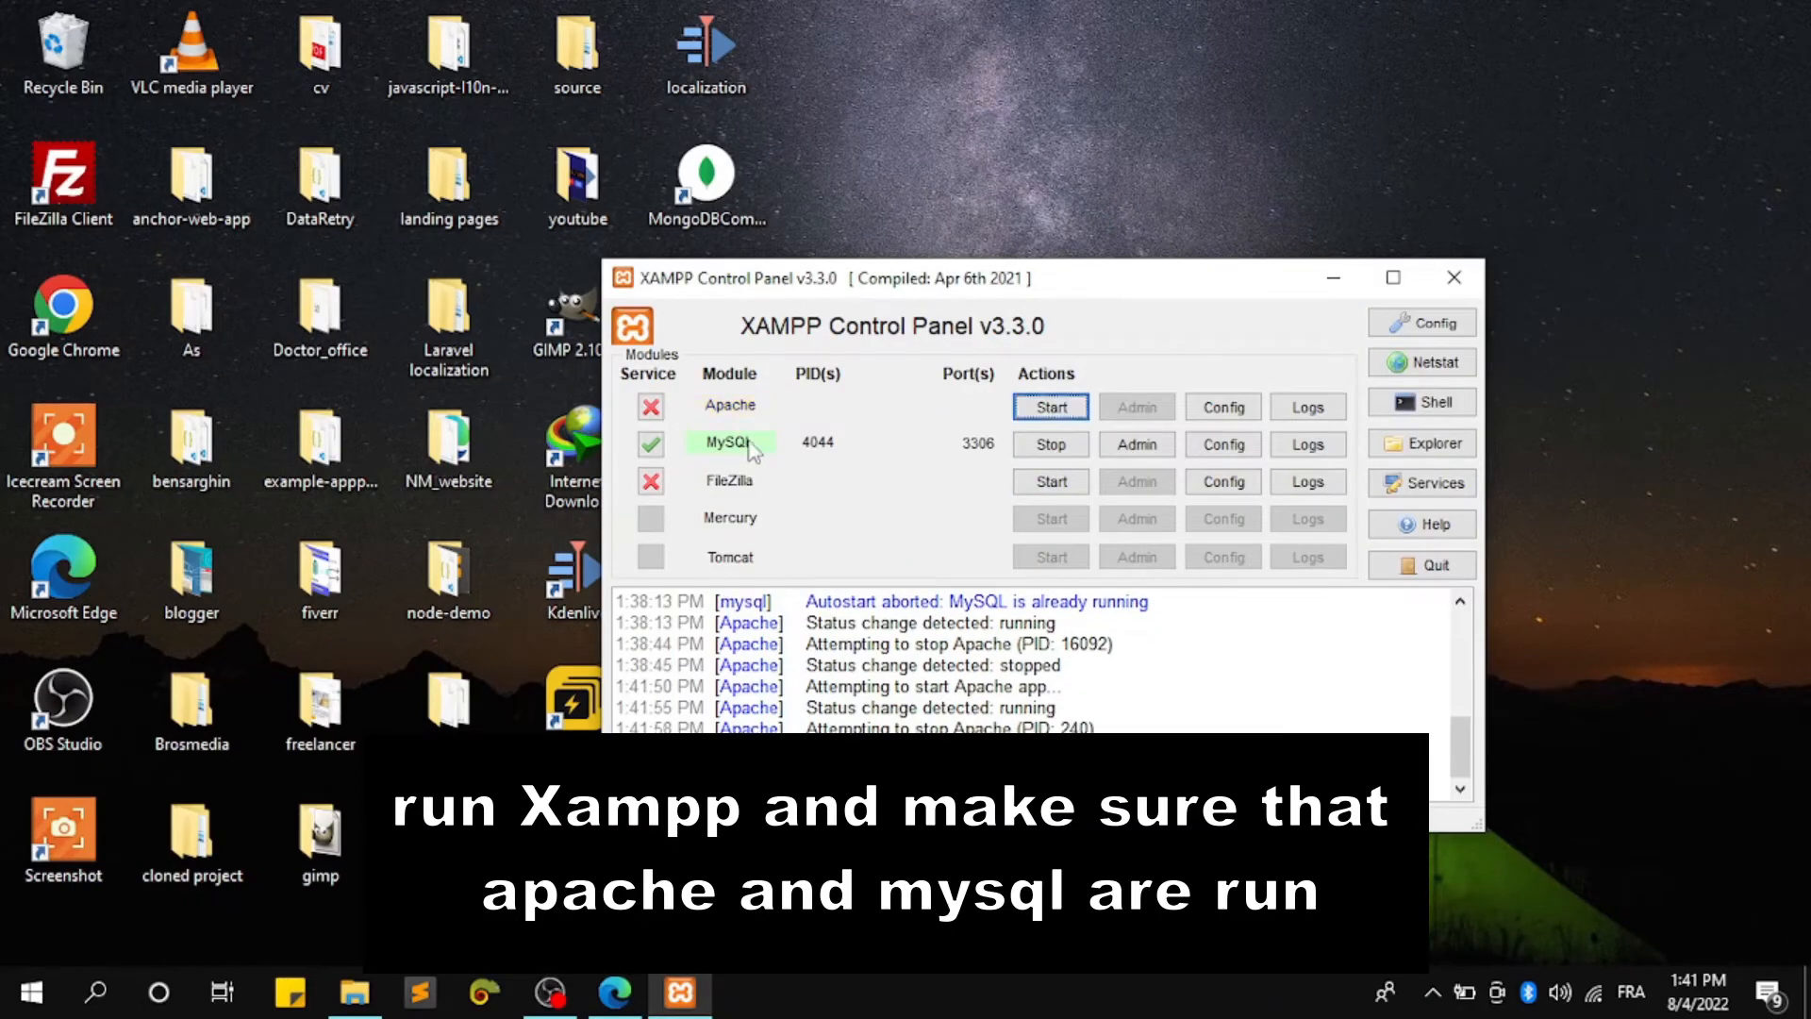
pyautogui.click(1049, 409)
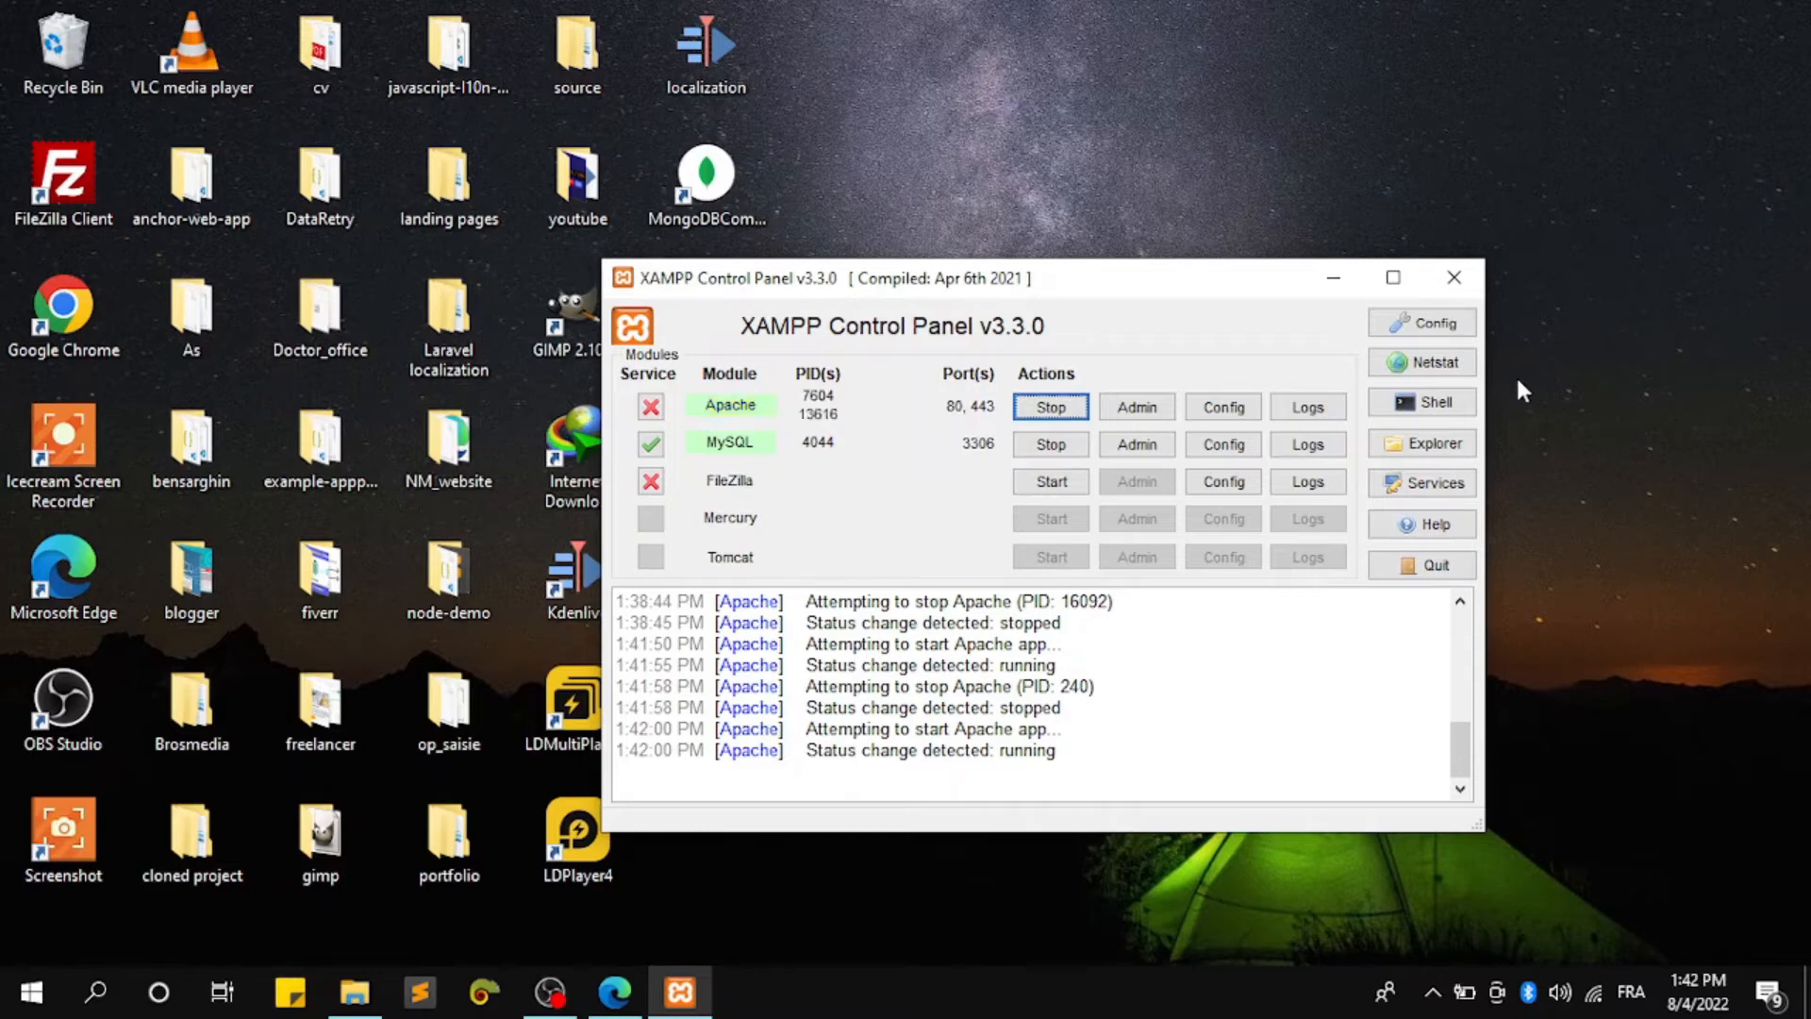
pyautogui.click(1477, 277)
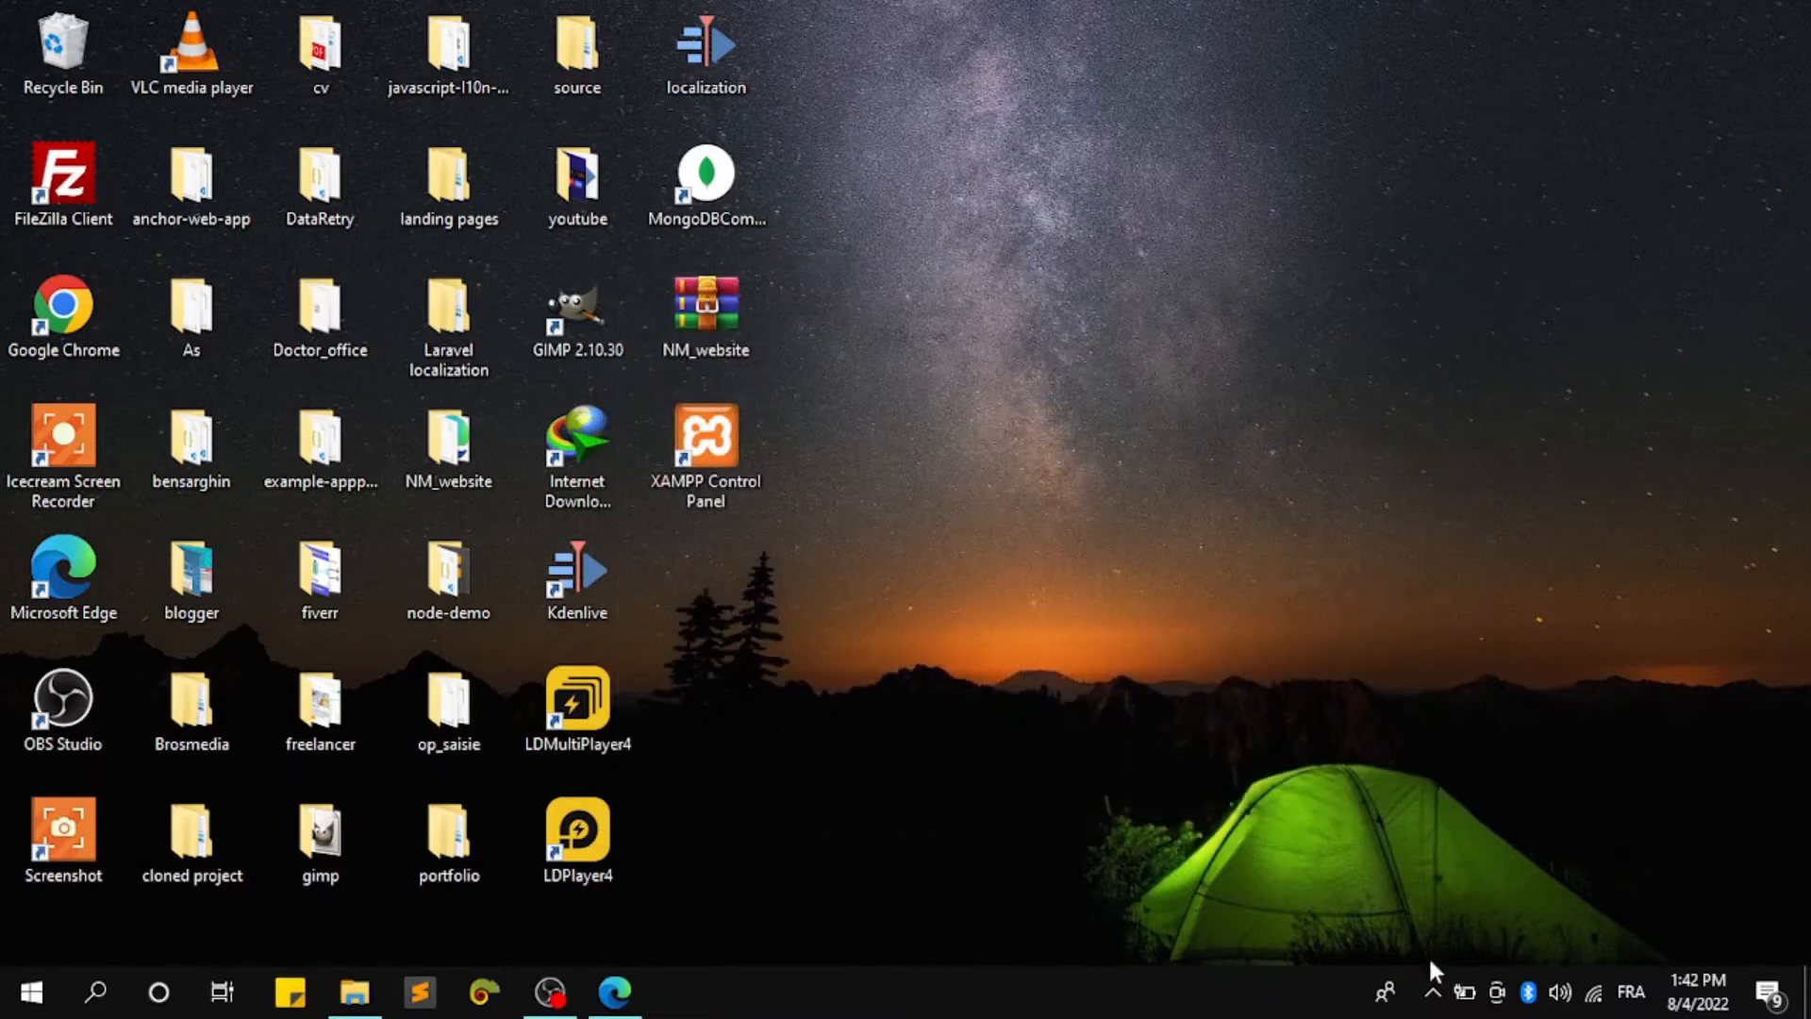
pyautogui.click(1432, 992)
pyautogui.rightClick(1481, 886)
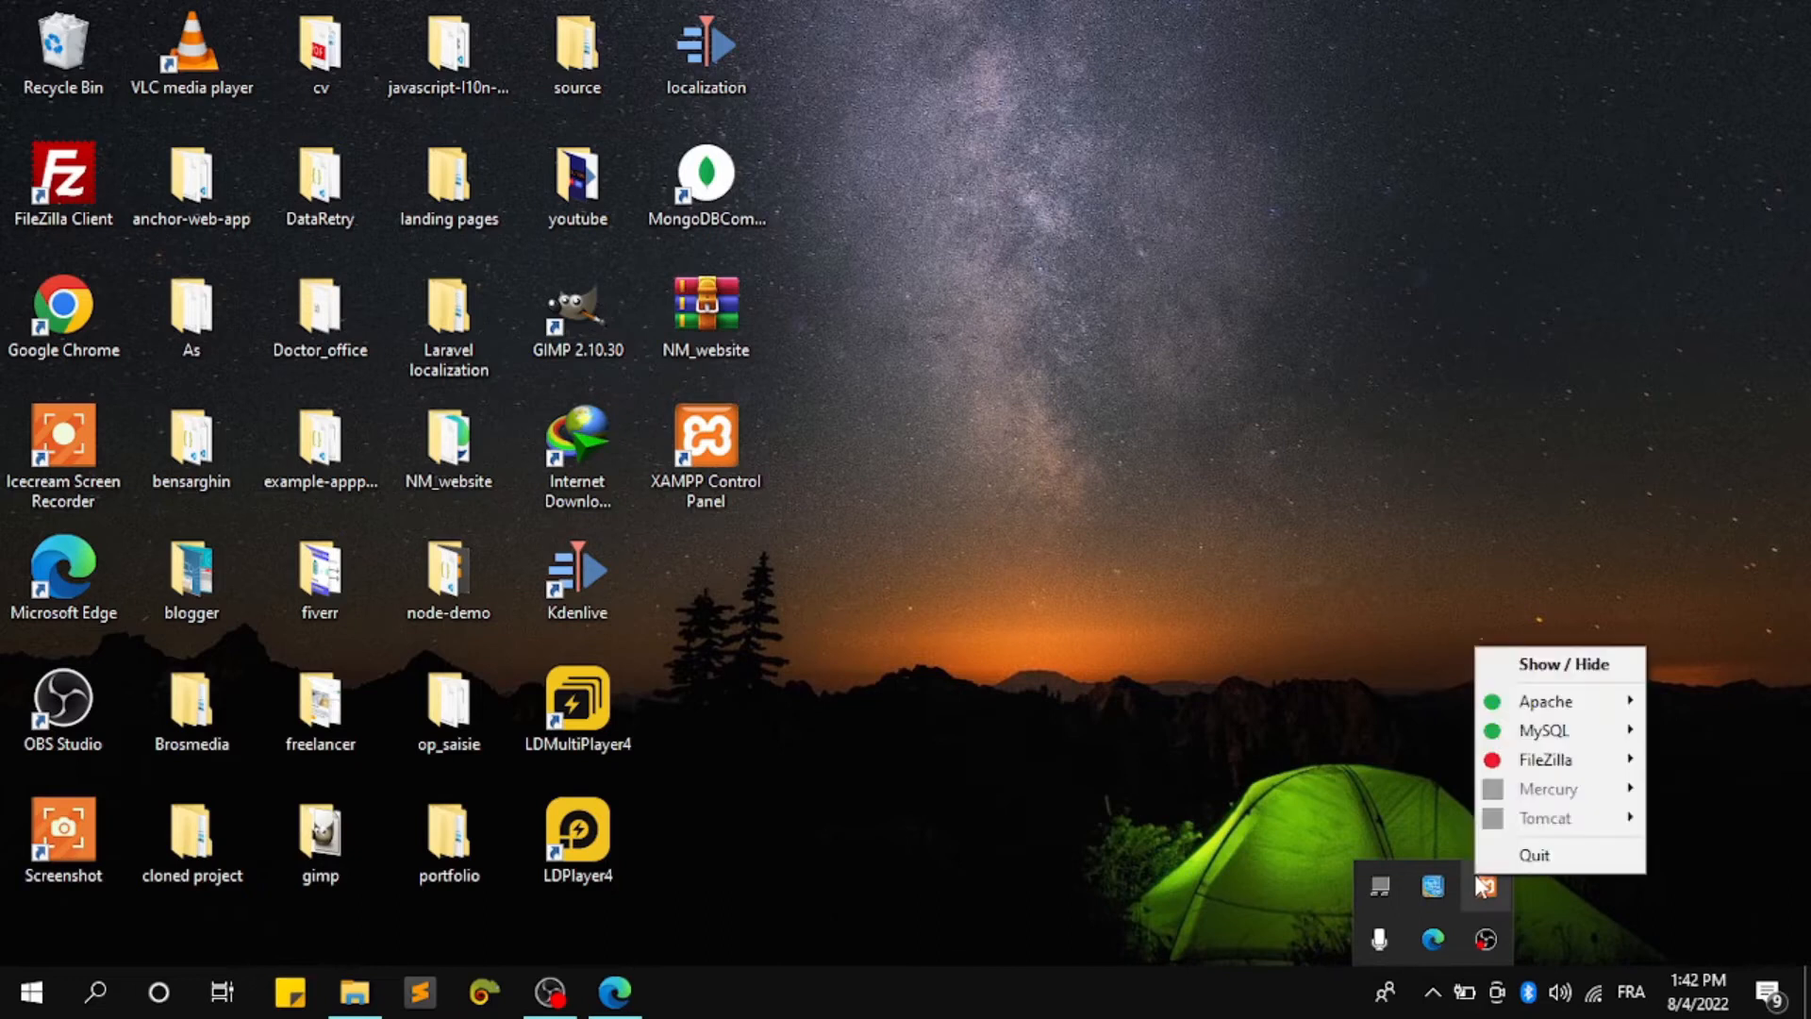
pyautogui.click(1340, 773)
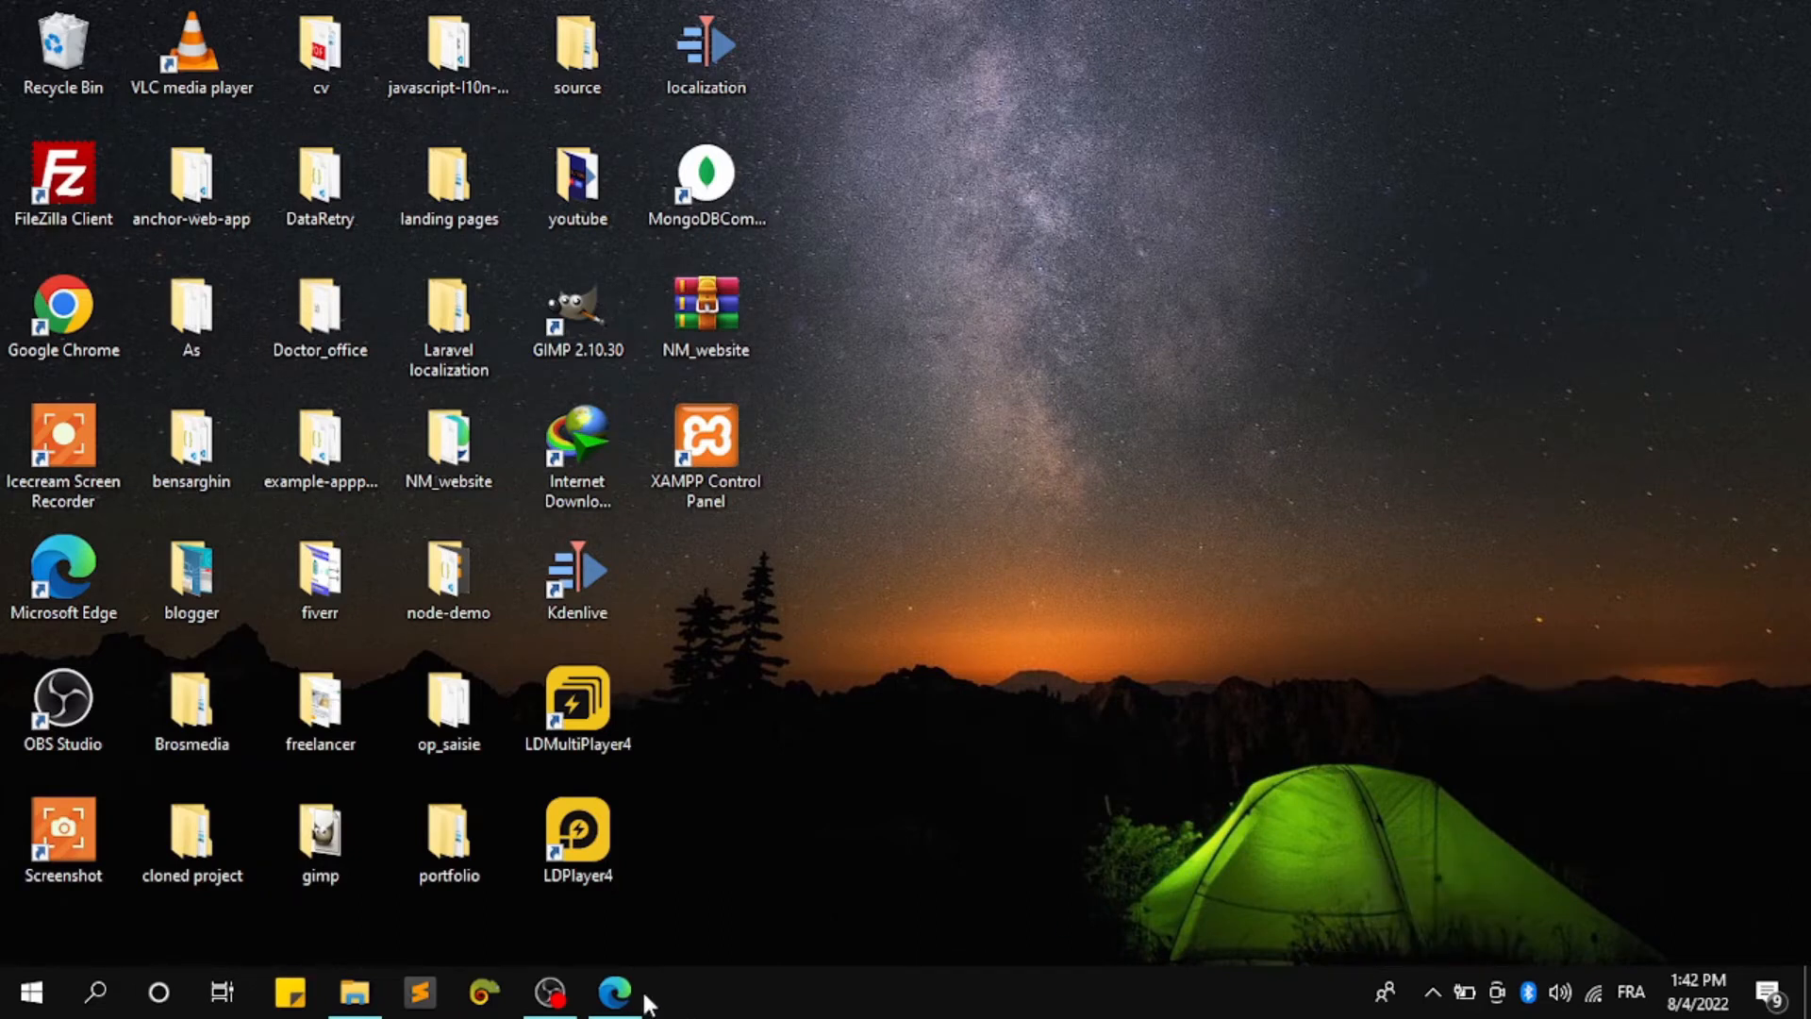
# Load localhost in Edge and open phpMyAdmin from the XAMPP dashboard
pyautogui.click(639, 996)
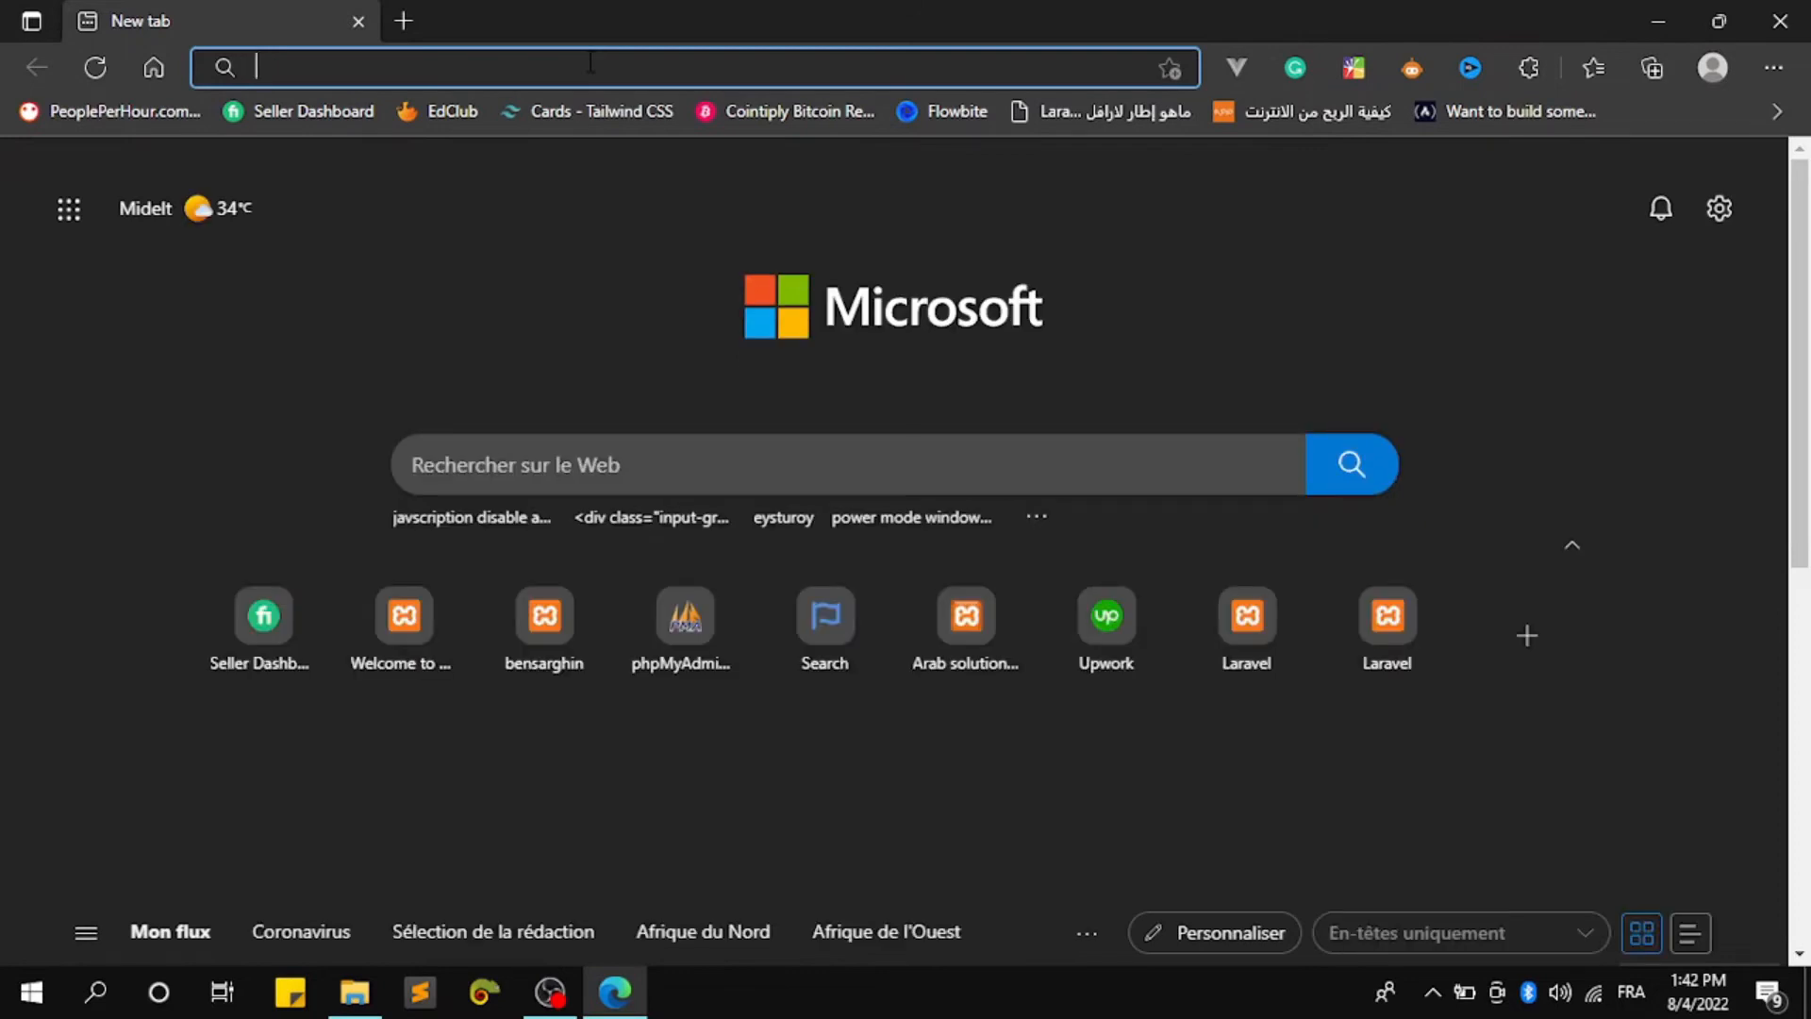
pyautogui.write('lo')
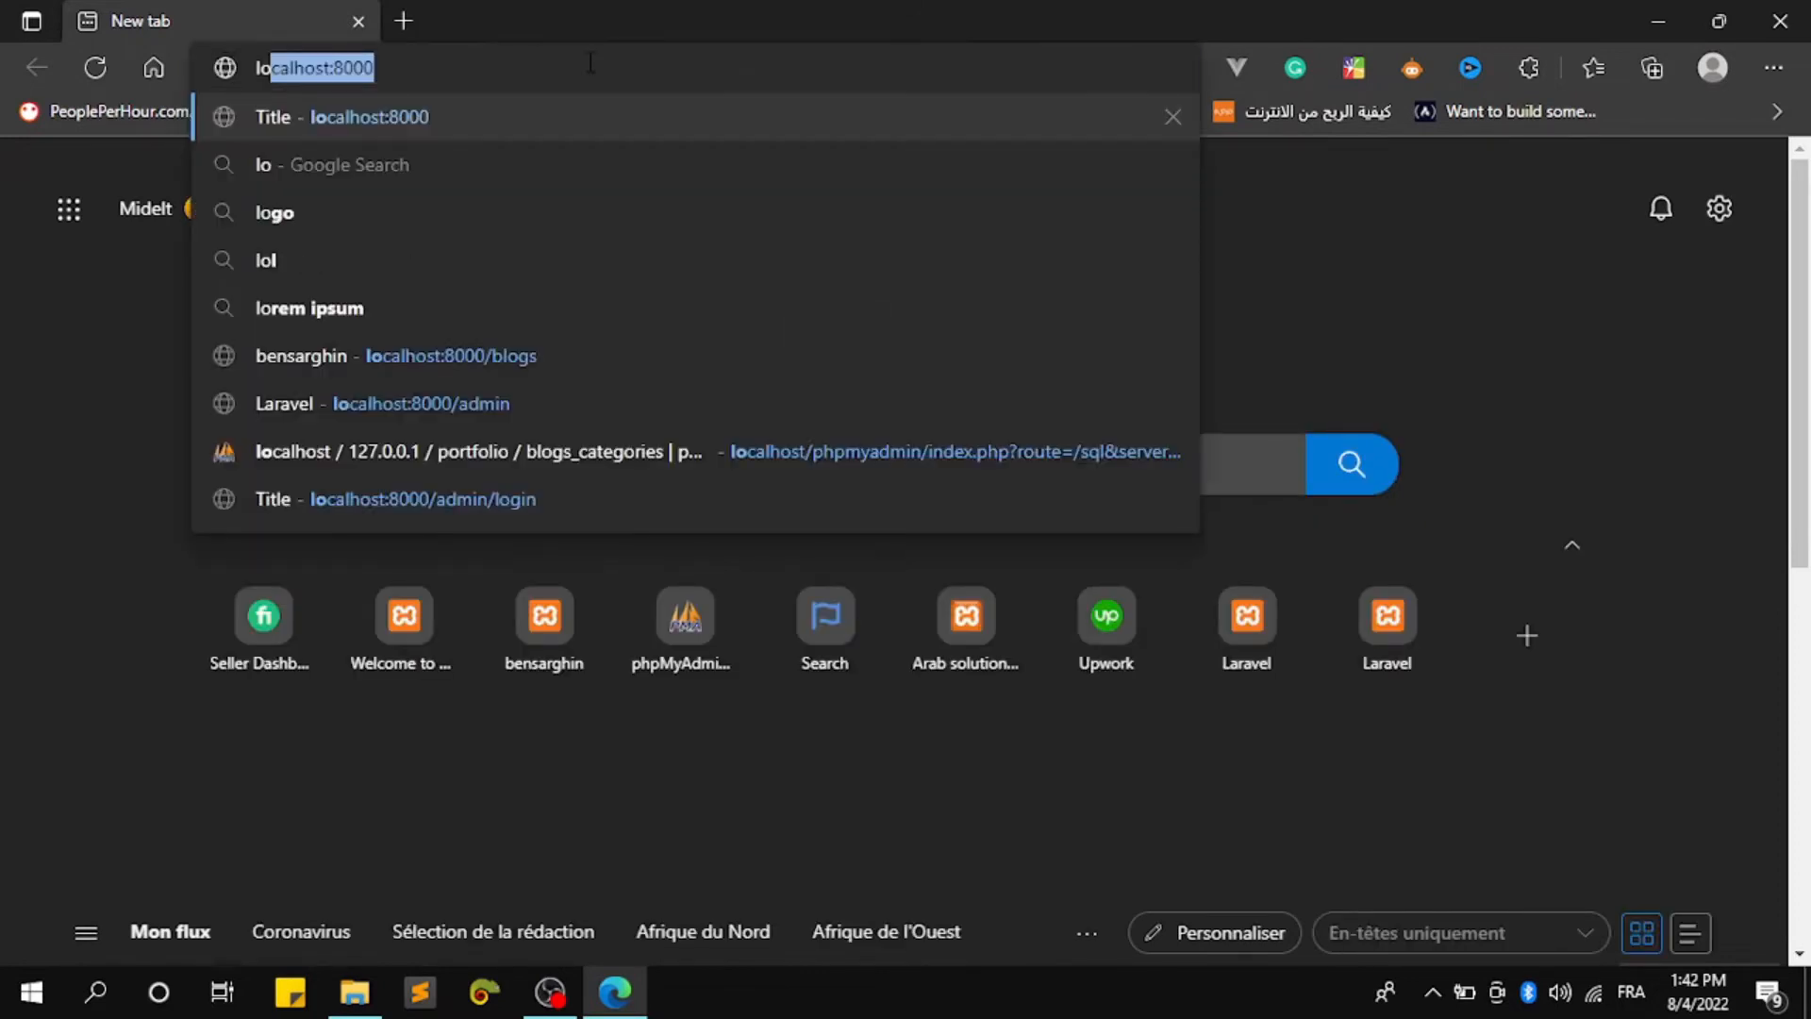
pyautogui.press('End')
pyautogui.press('BackSpace')
pyautogui.press('BackSpace')
pyautogui.press('BackSpace')
pyautogui.press('BackSpace')
pyautogui.press('BackSpace')
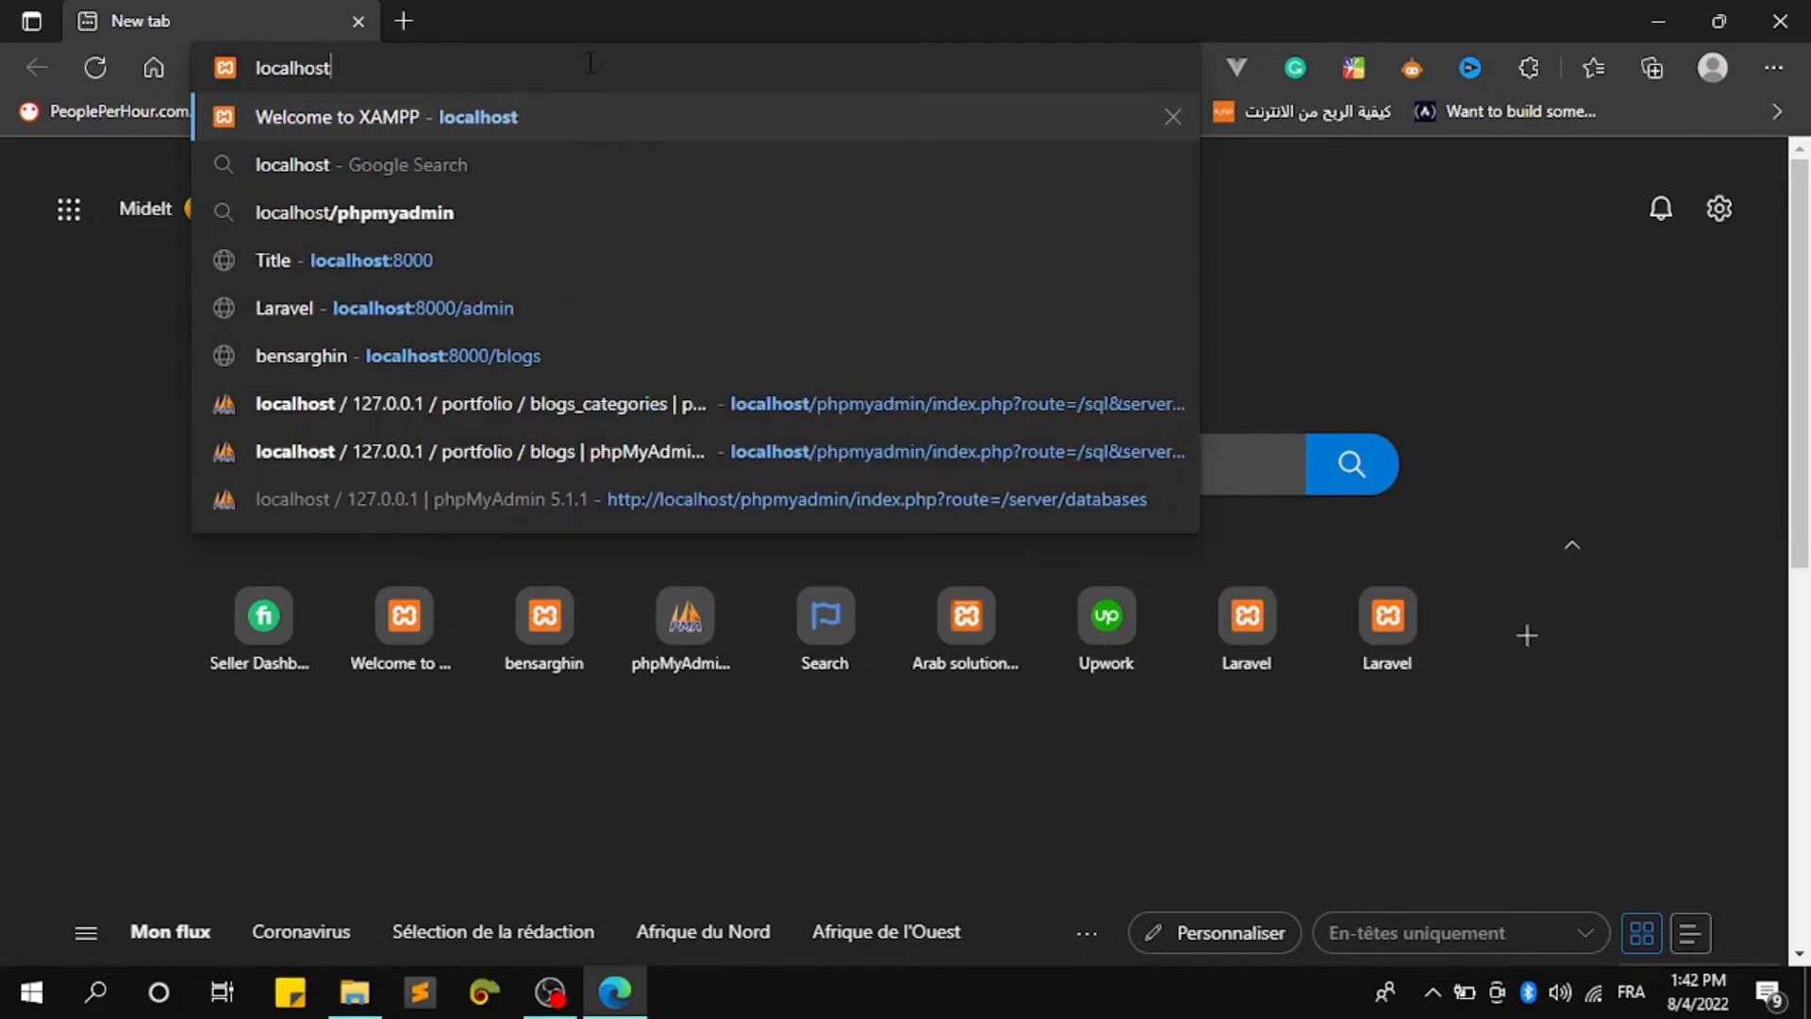
pyautogui.press('Return')
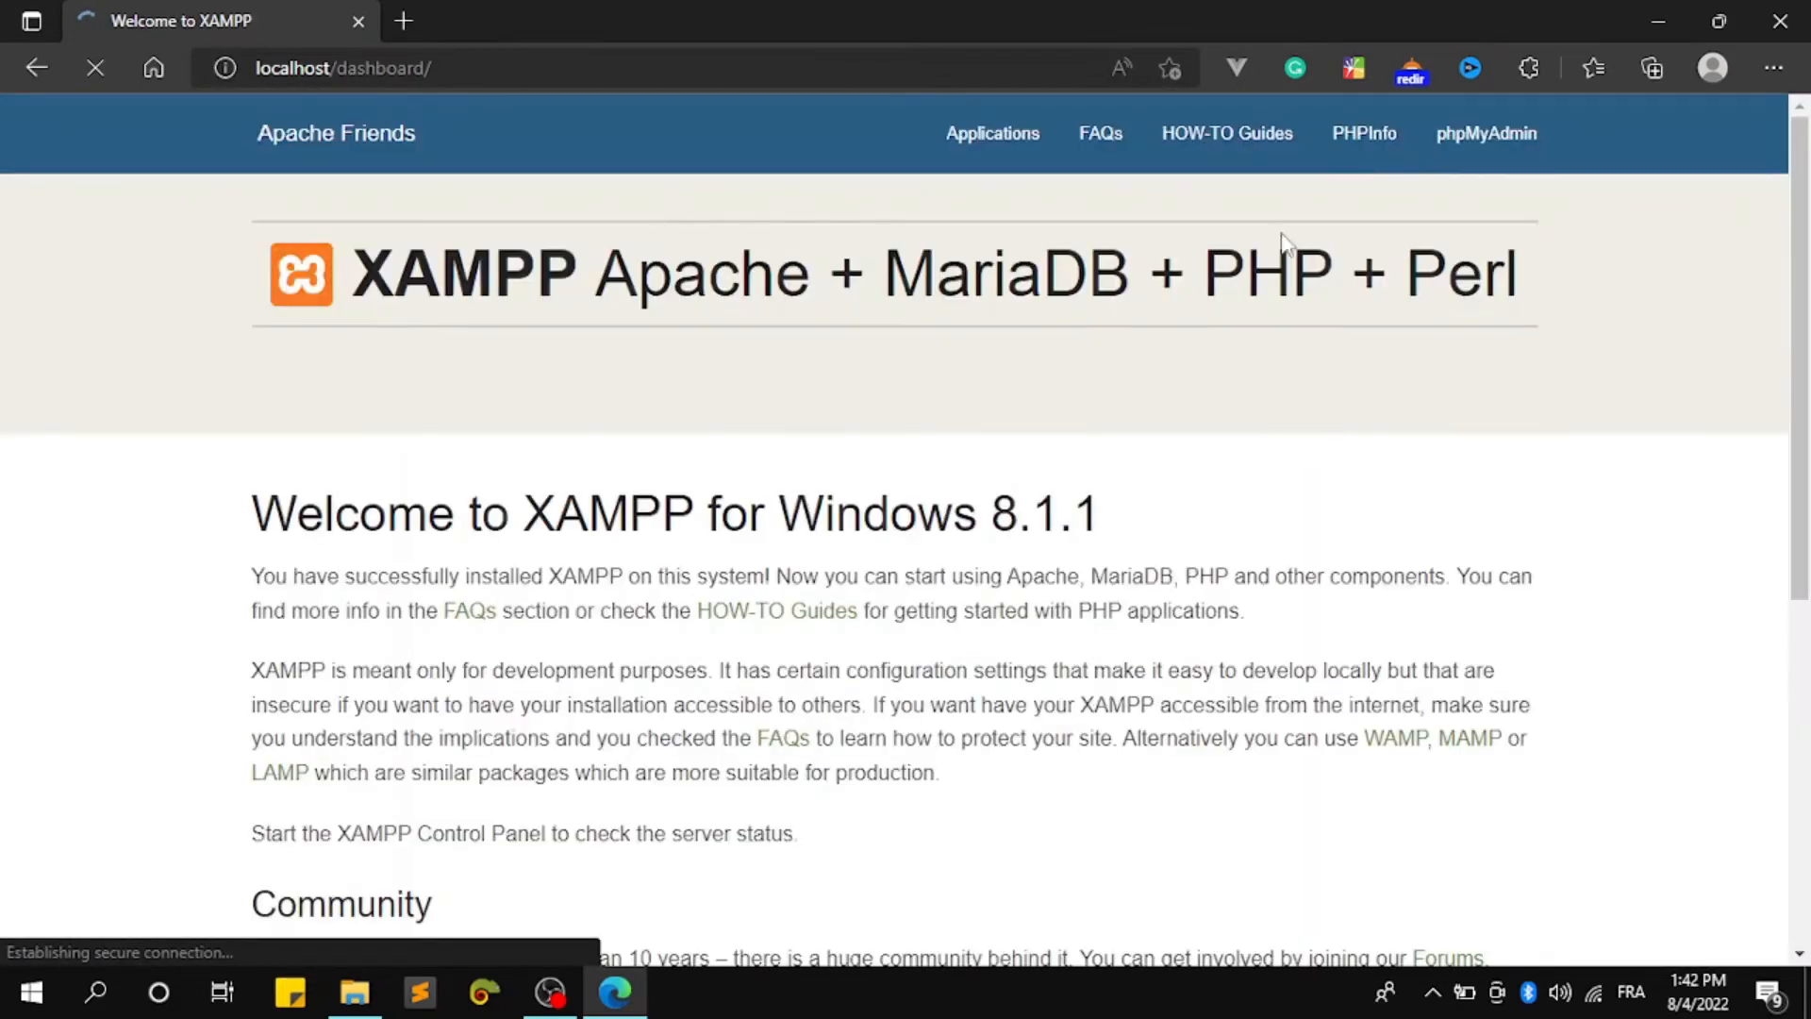
pyautogui.click(1506, 153)
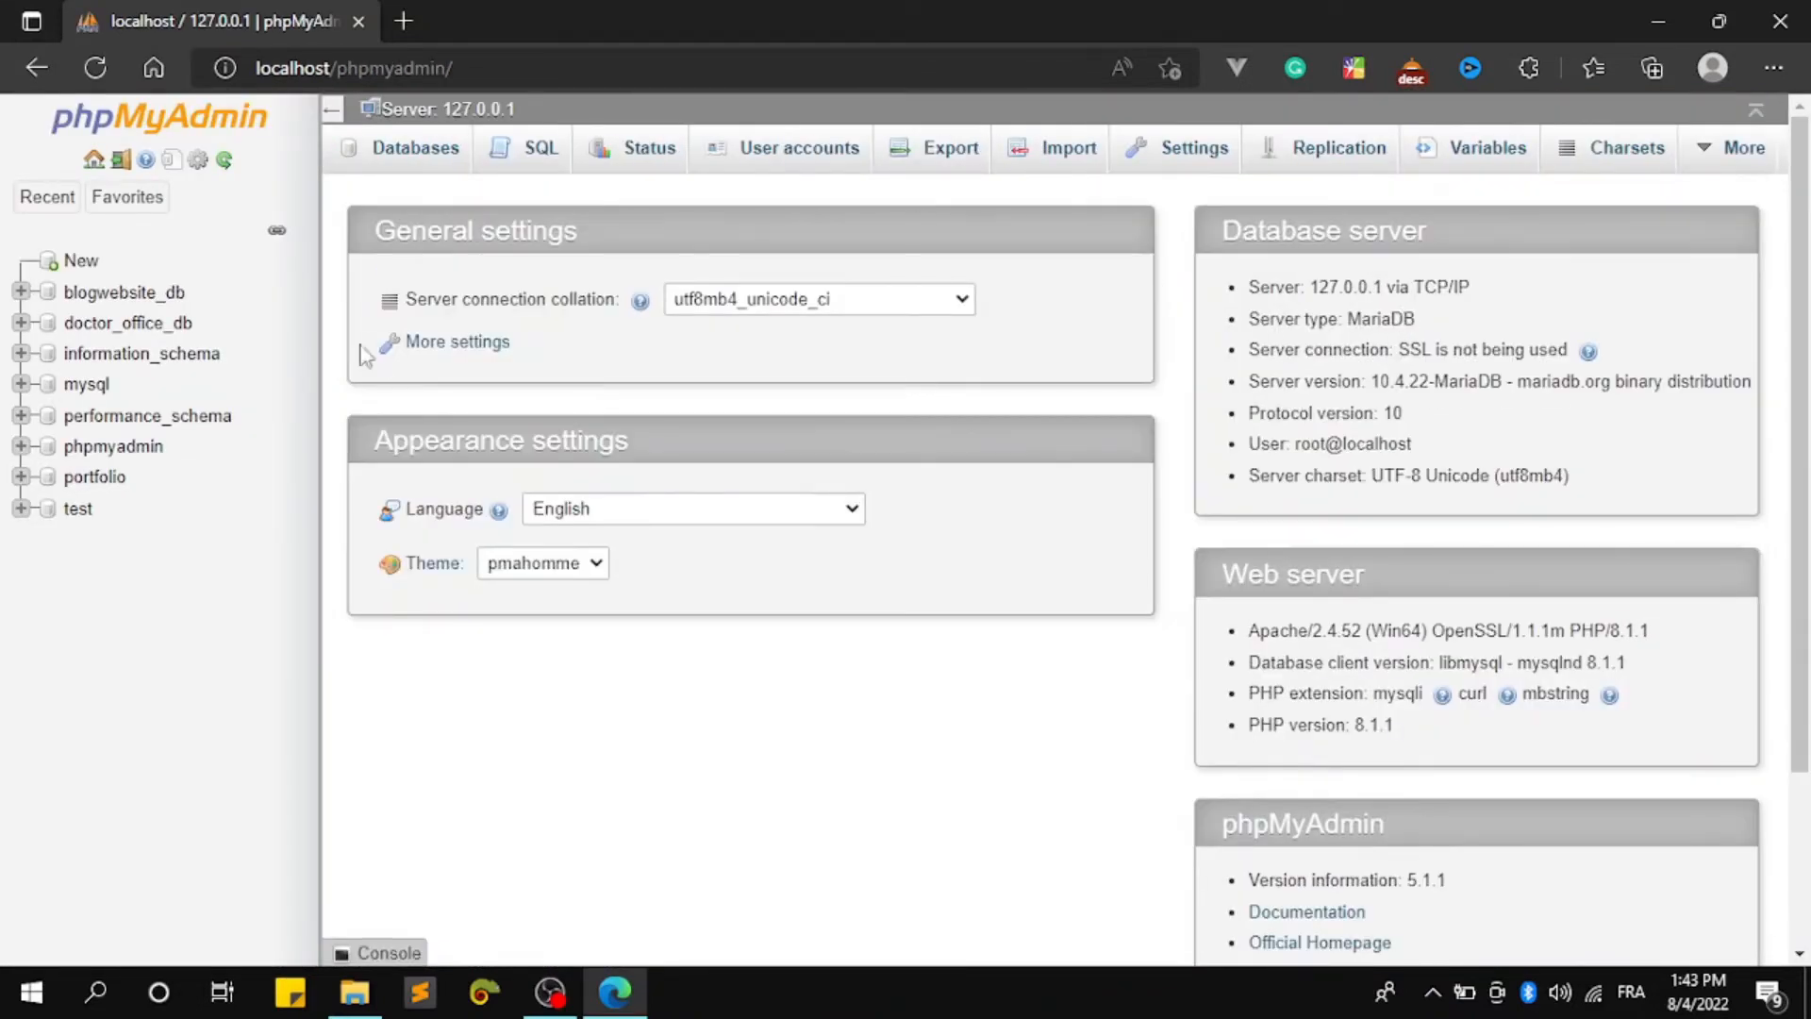
# Create a database named 'wordpress' in phpMyAdmin, then open a new browser tab
pyautogui.click(68, 266)
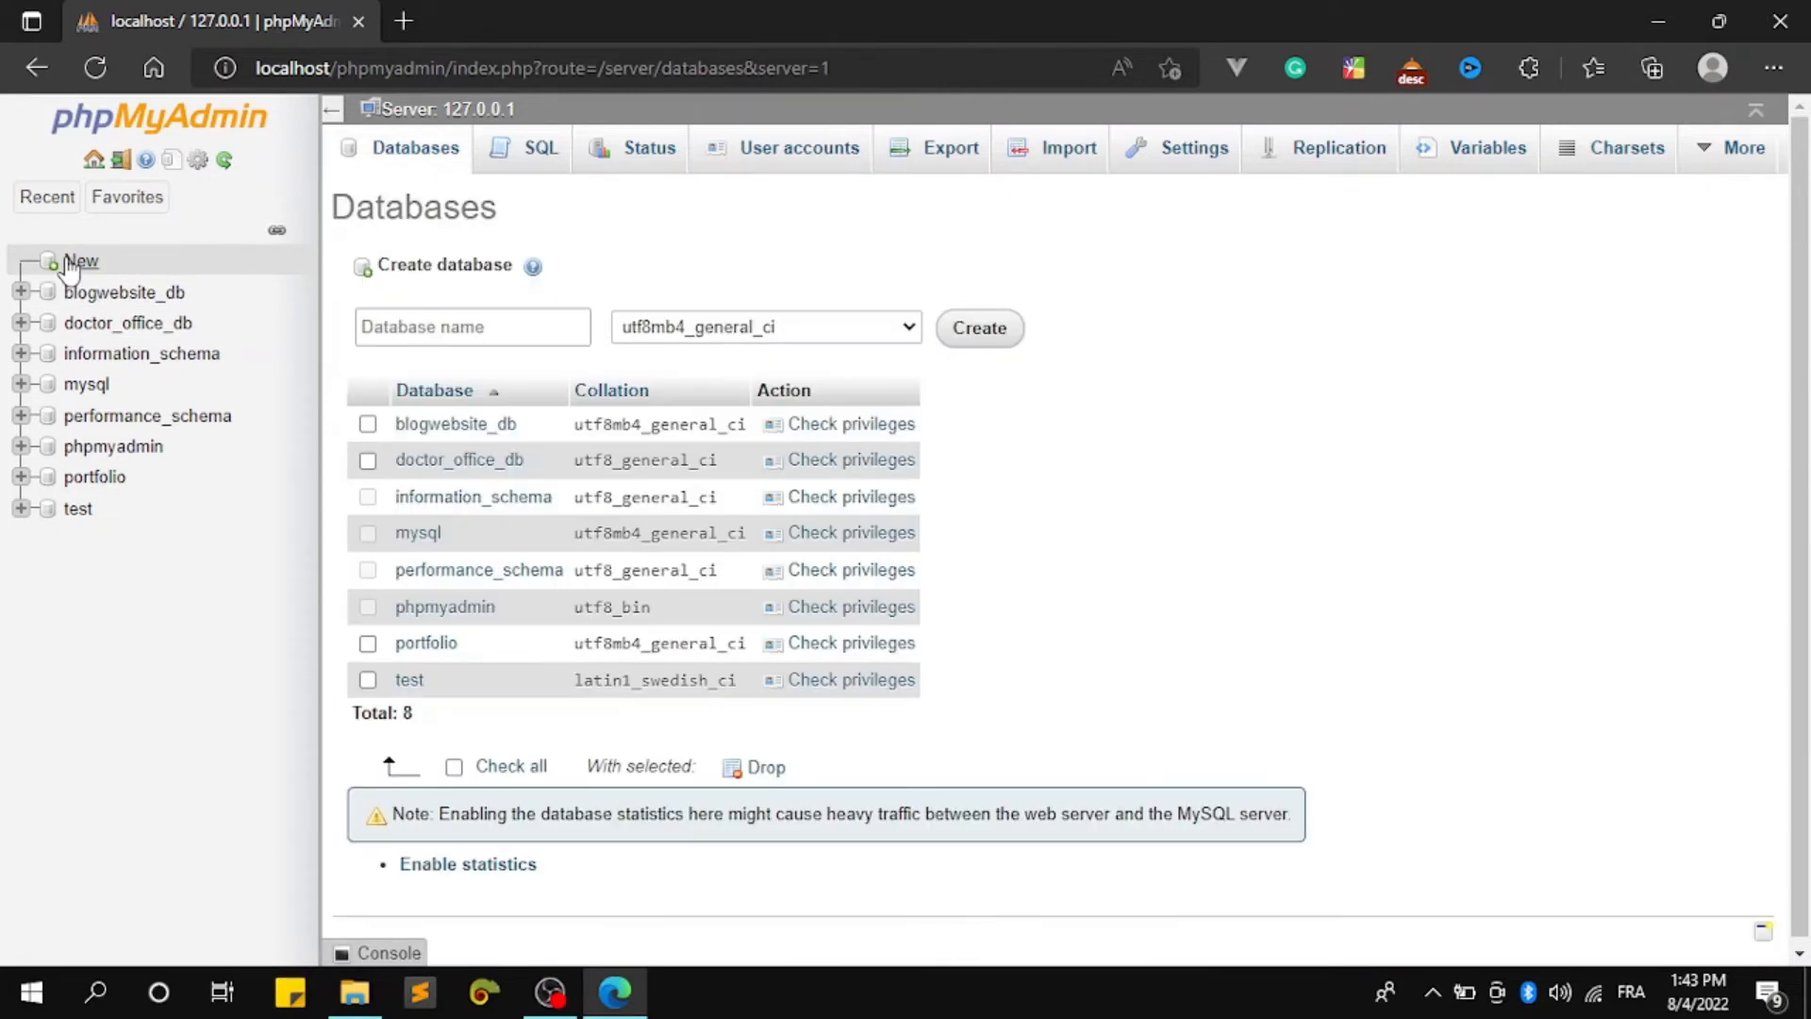
pyautogui.click(482, 346)
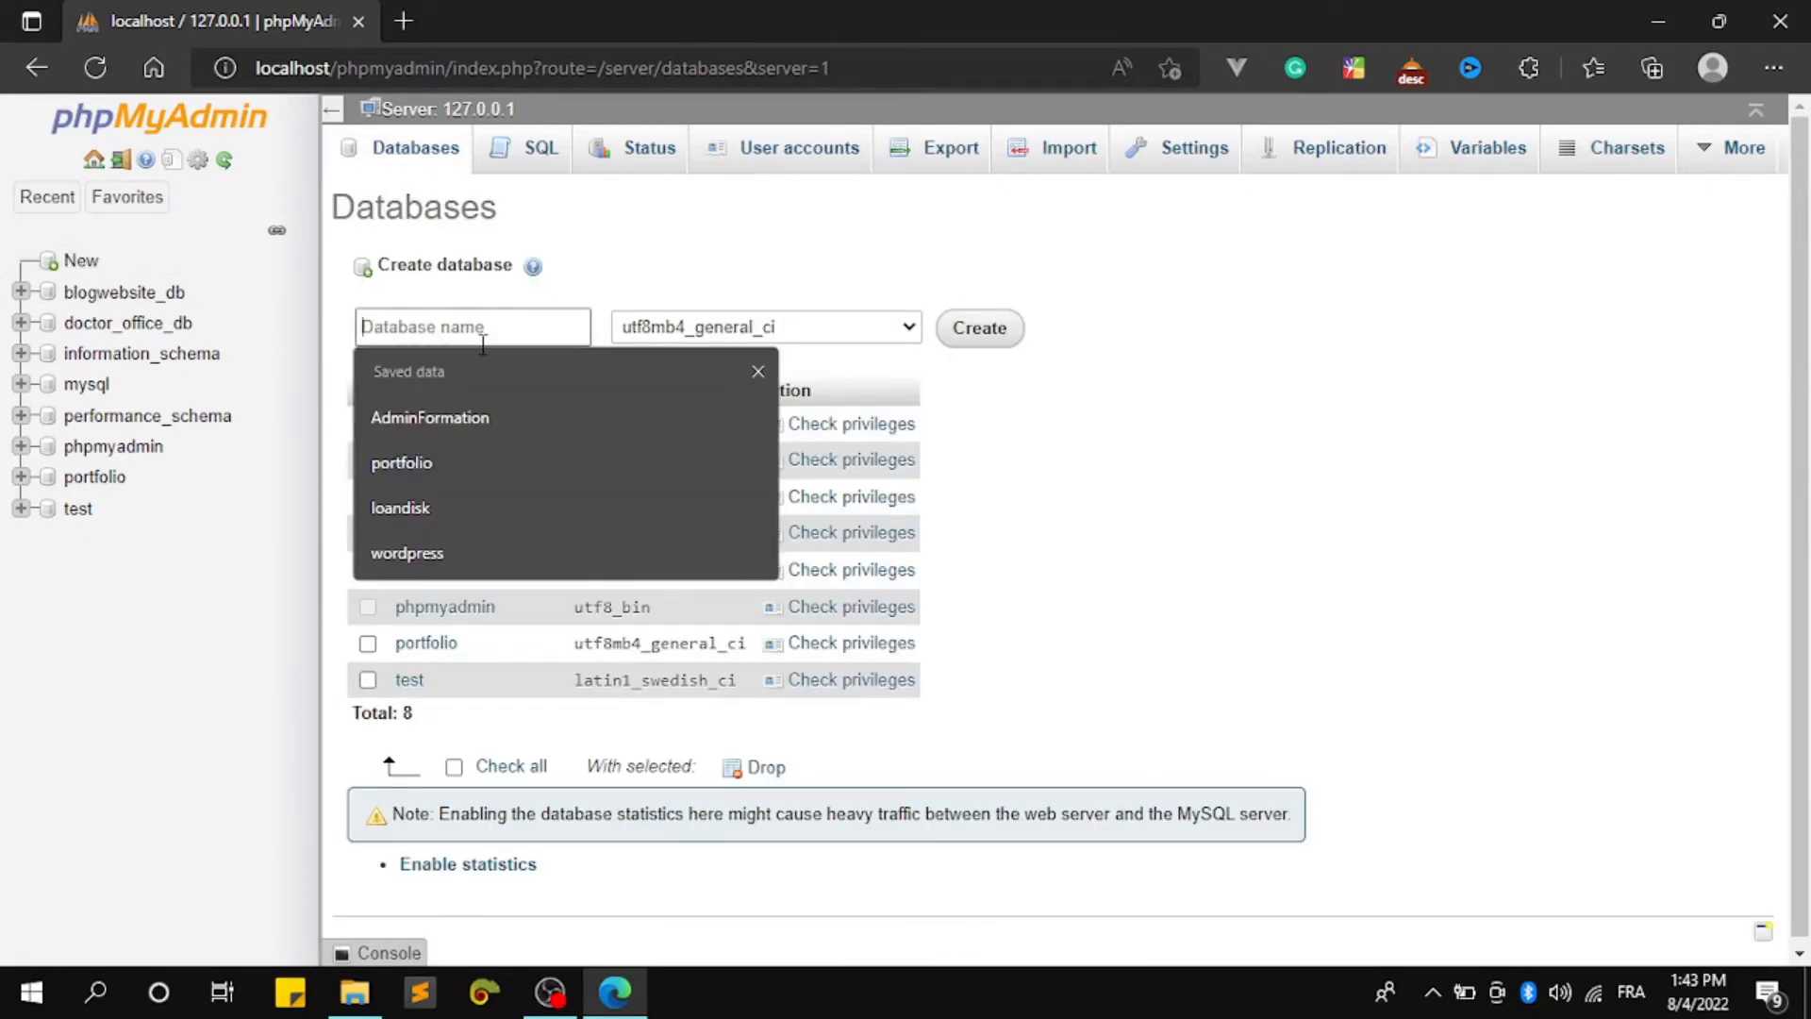
pyautogui.write('word')
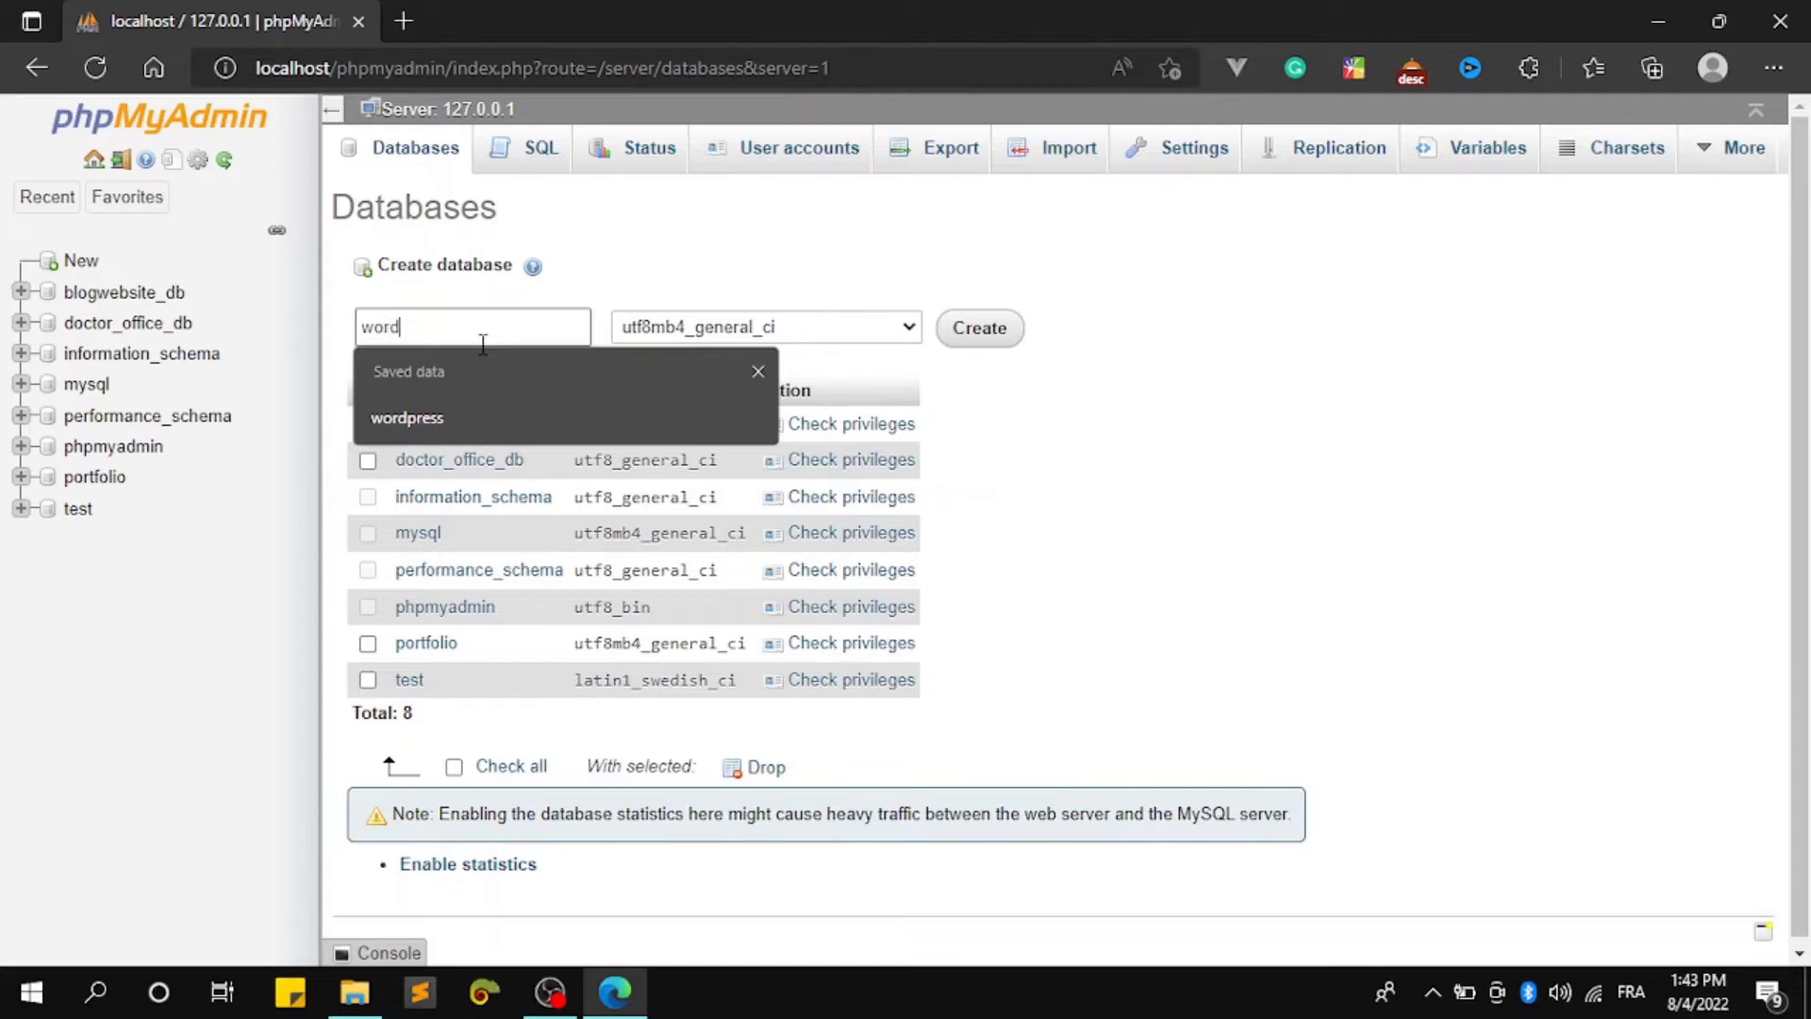
pyautogui.write('press')
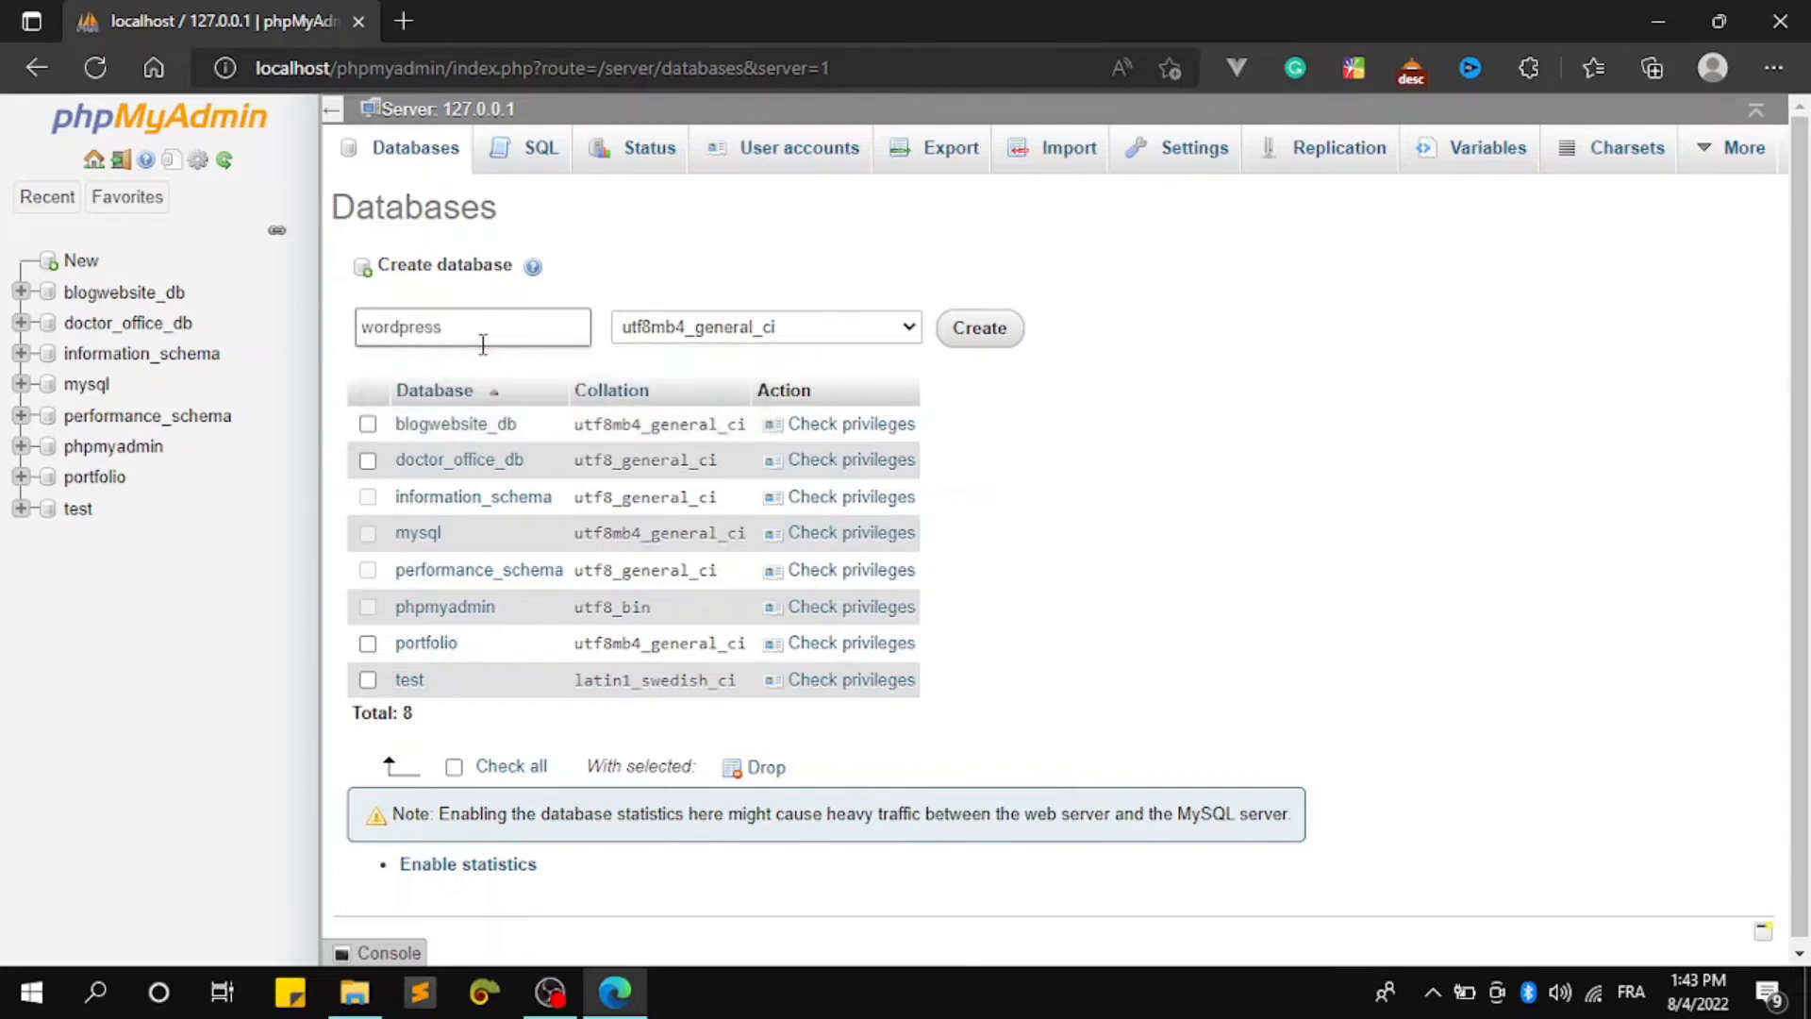
pyautogui.click(981, 328)
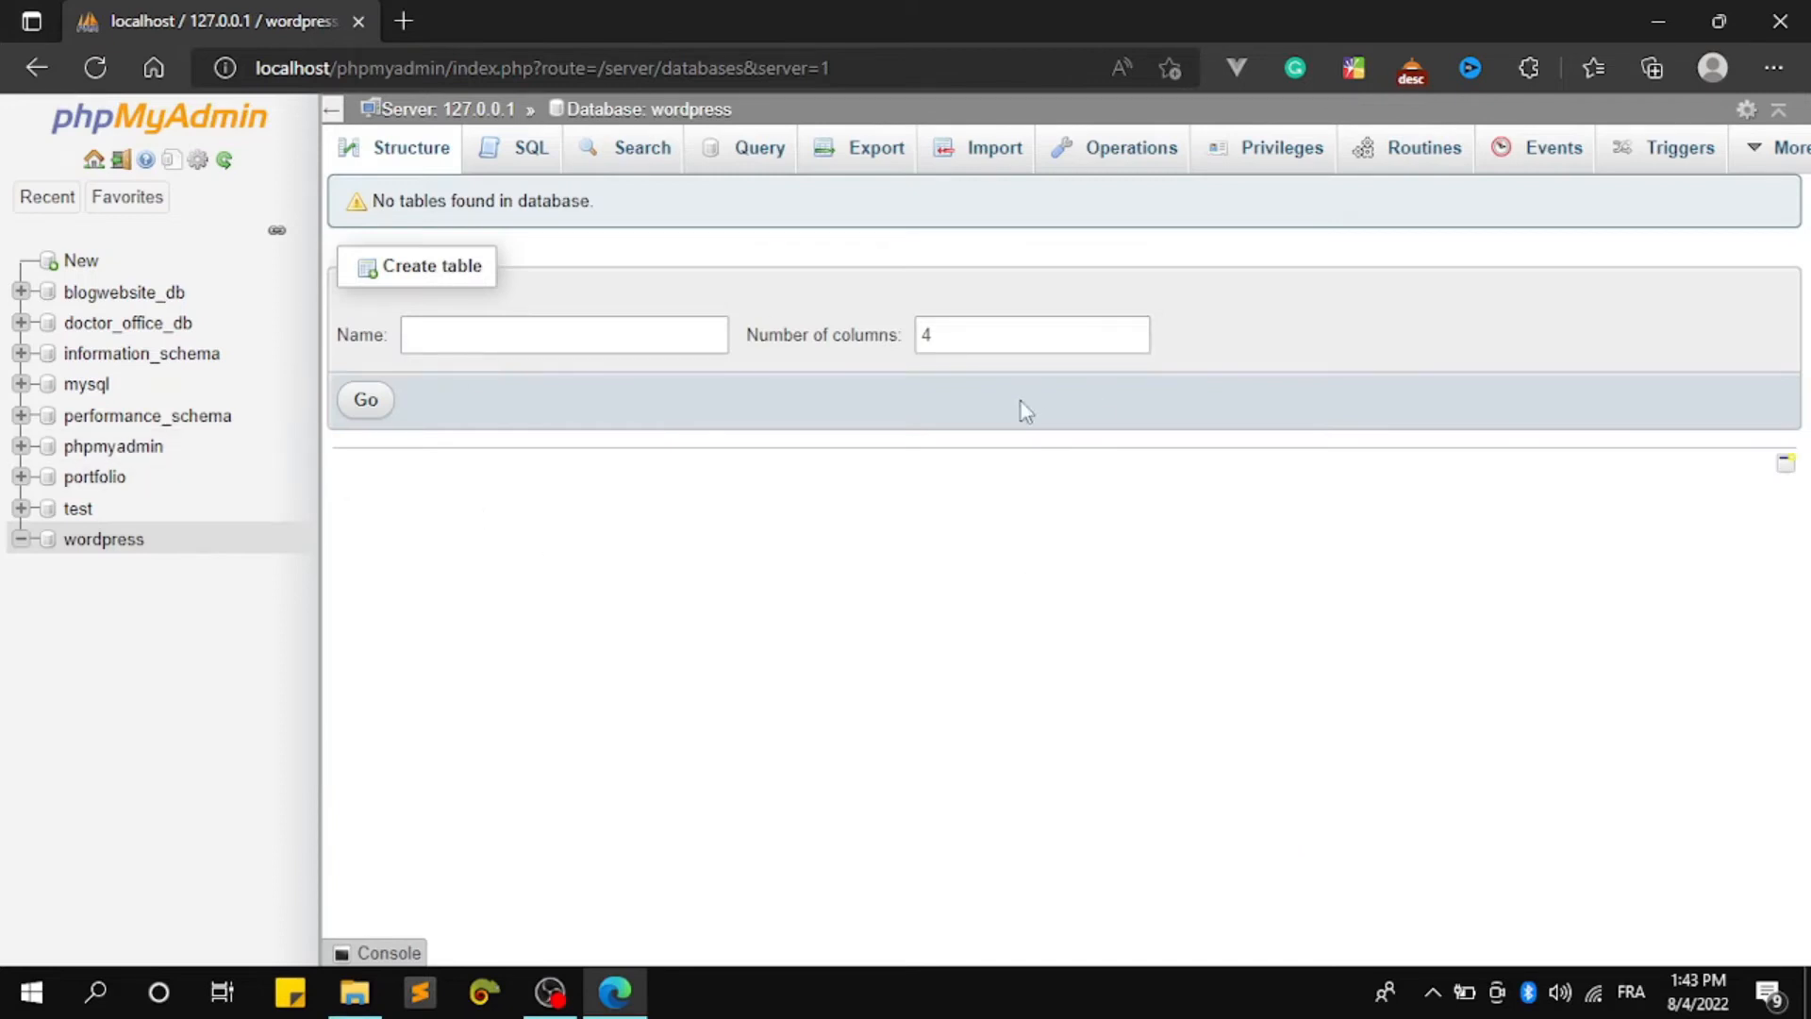
pyautogui.hotkey('ctrl', 't')
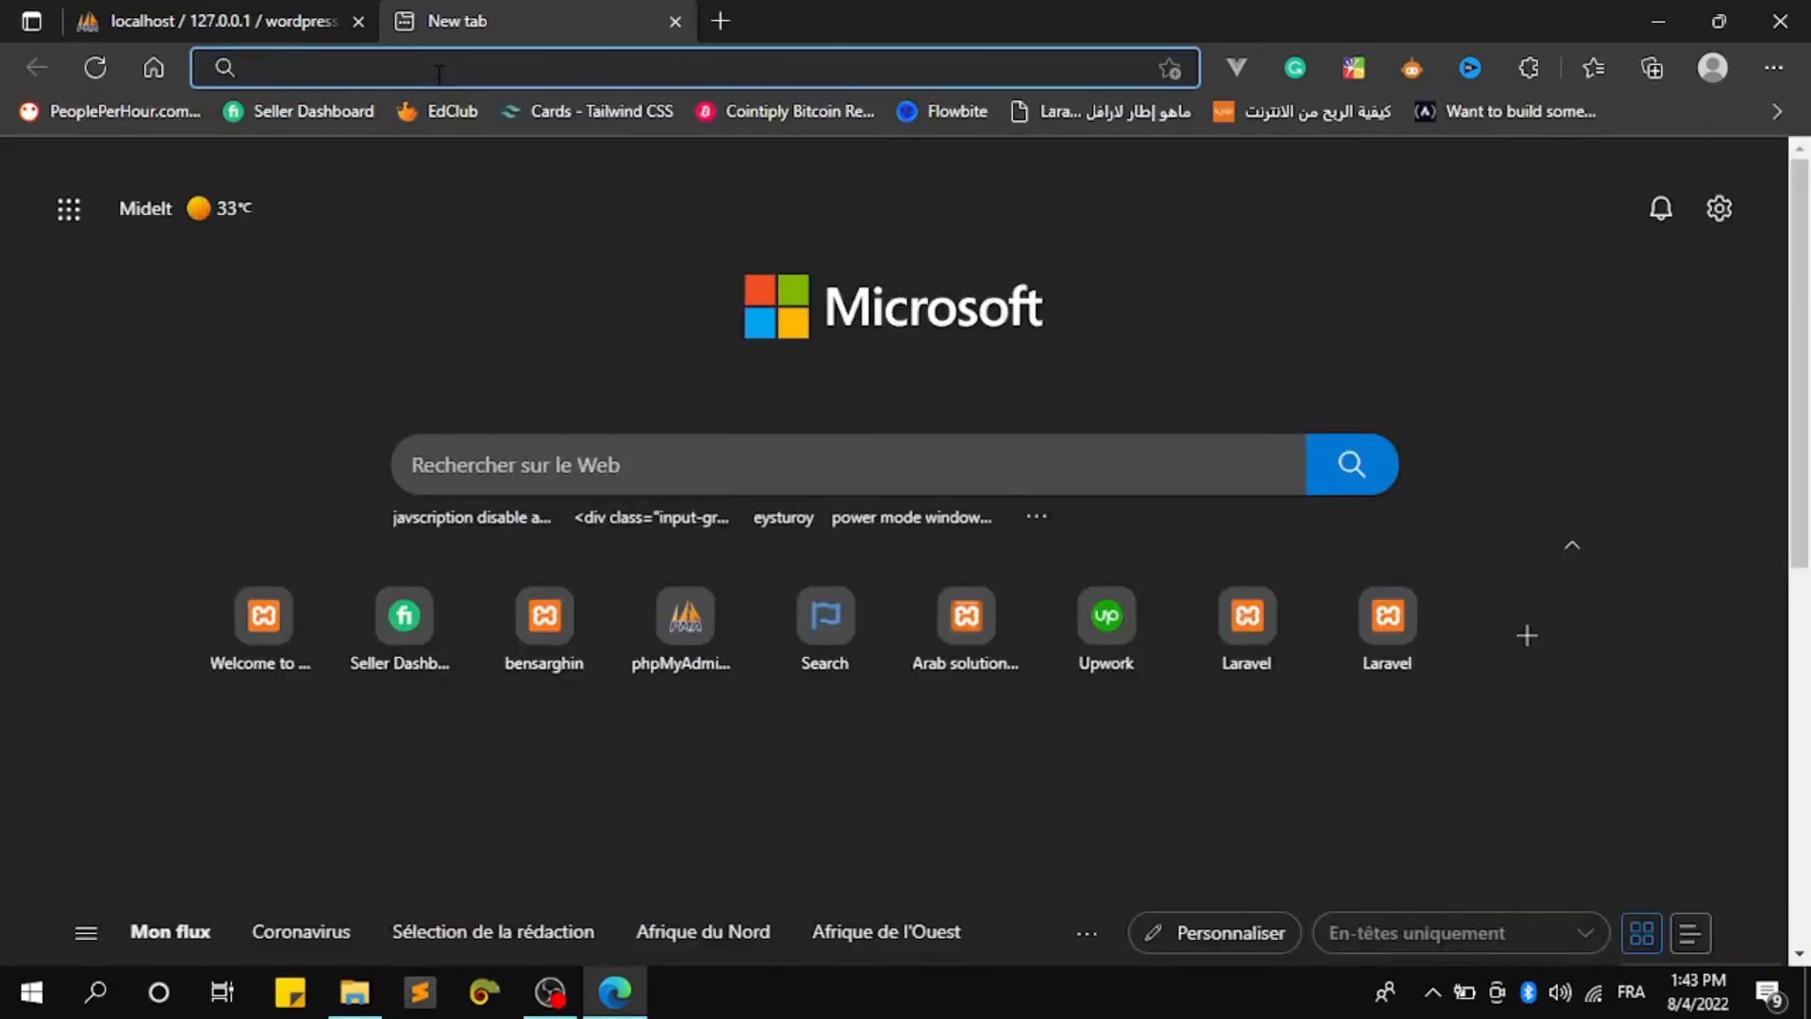
# Load localhost/wordpress and continue the setup with English (United States)
pyautogui.write('localhost')
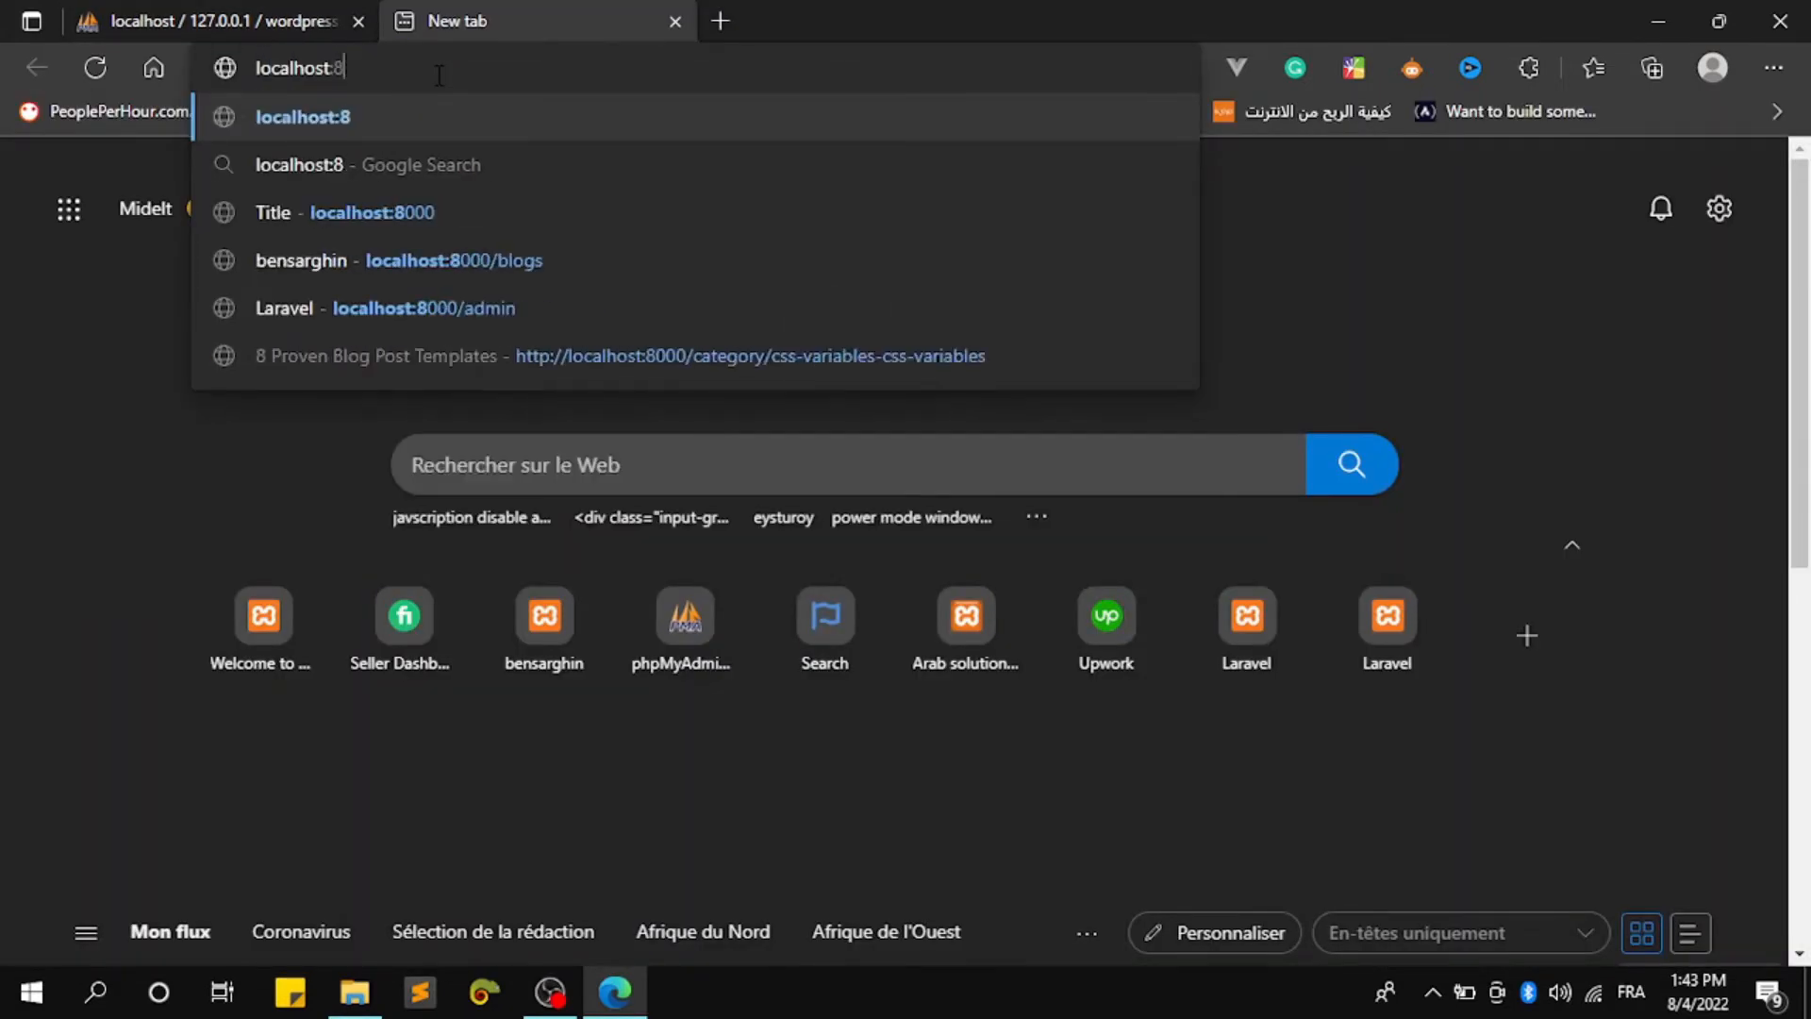
pyautogui.write('/word')
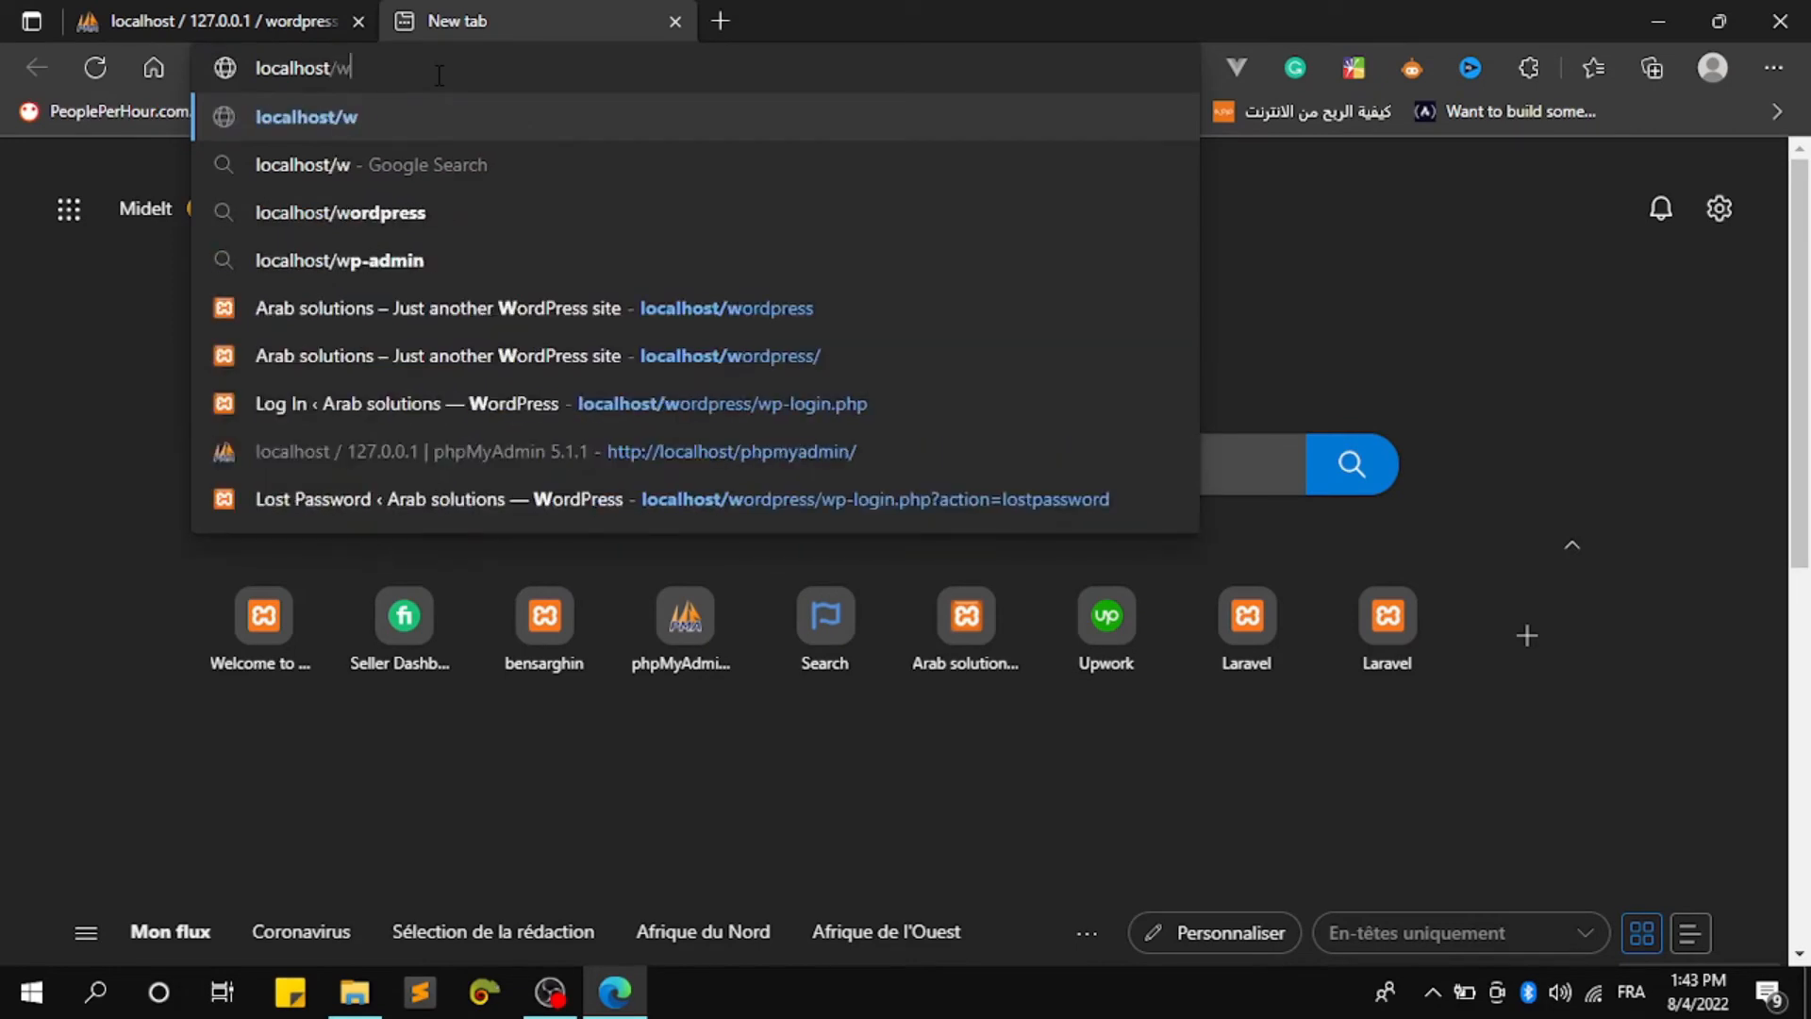
pyautogui.write('press/wp-admin/setup-config.php')
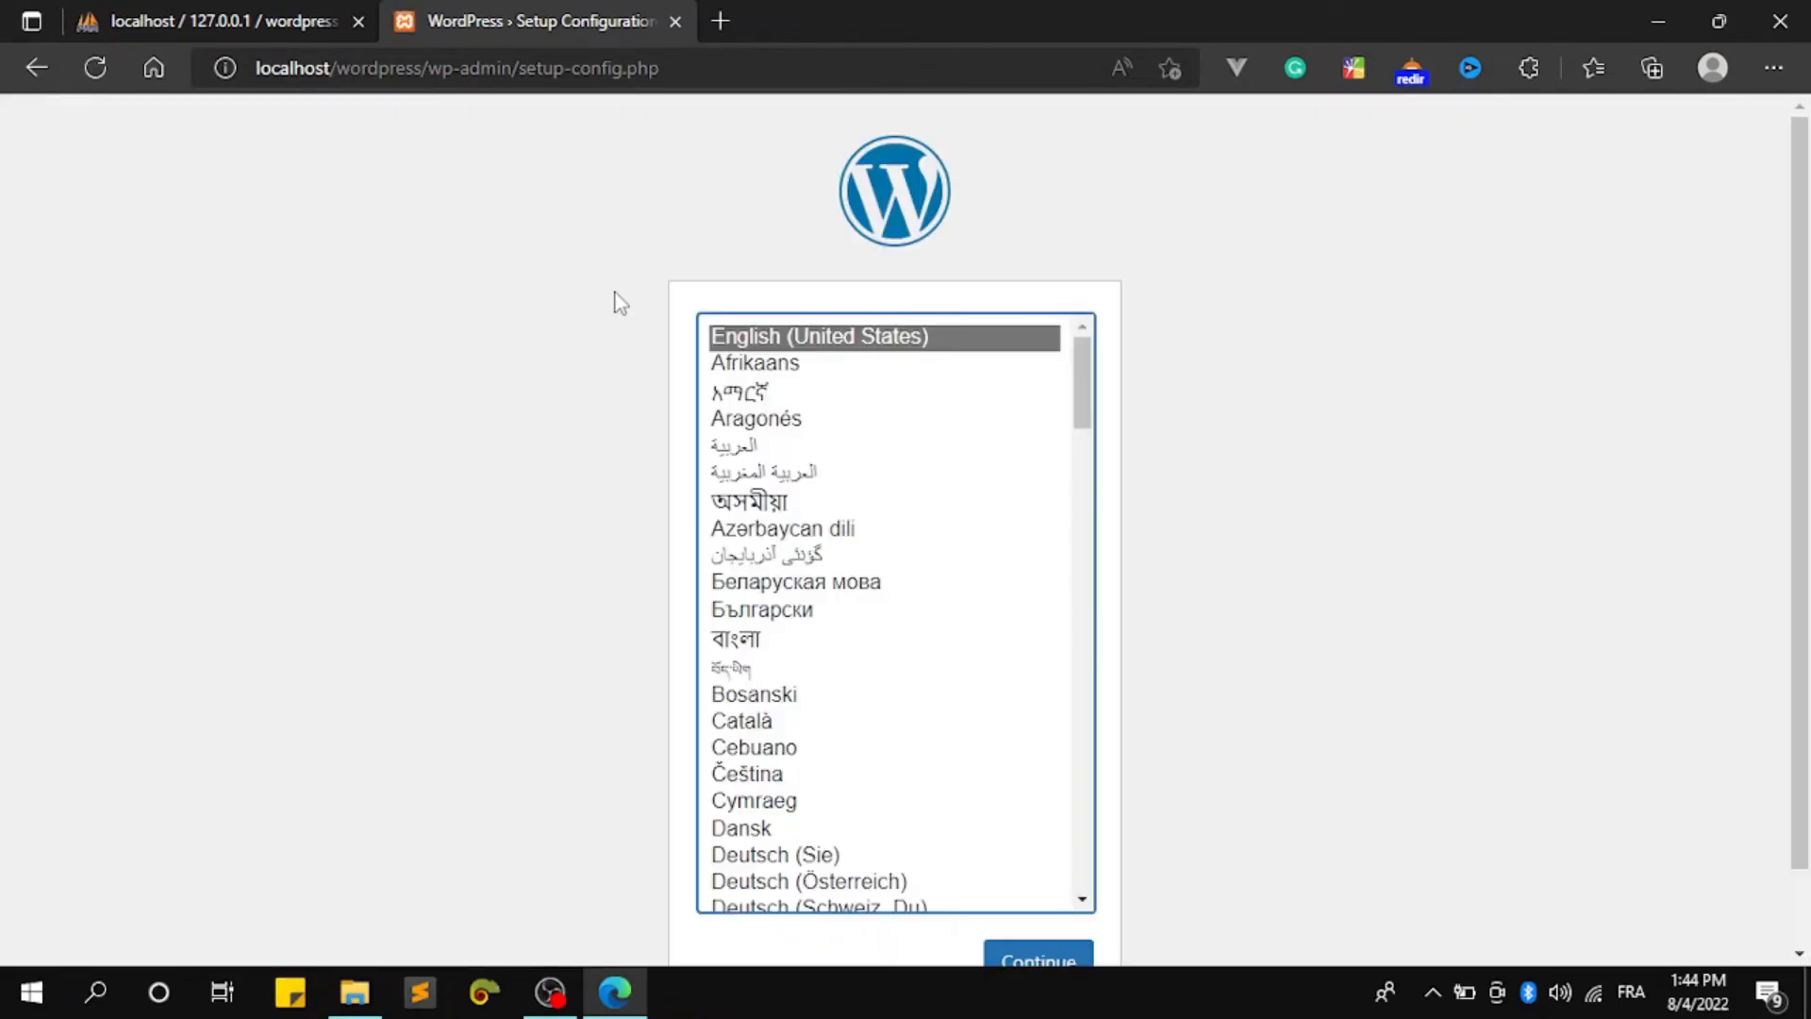
pyautogui.scroll(-3, 767, 387)
pyautogui.click(1075, 960)
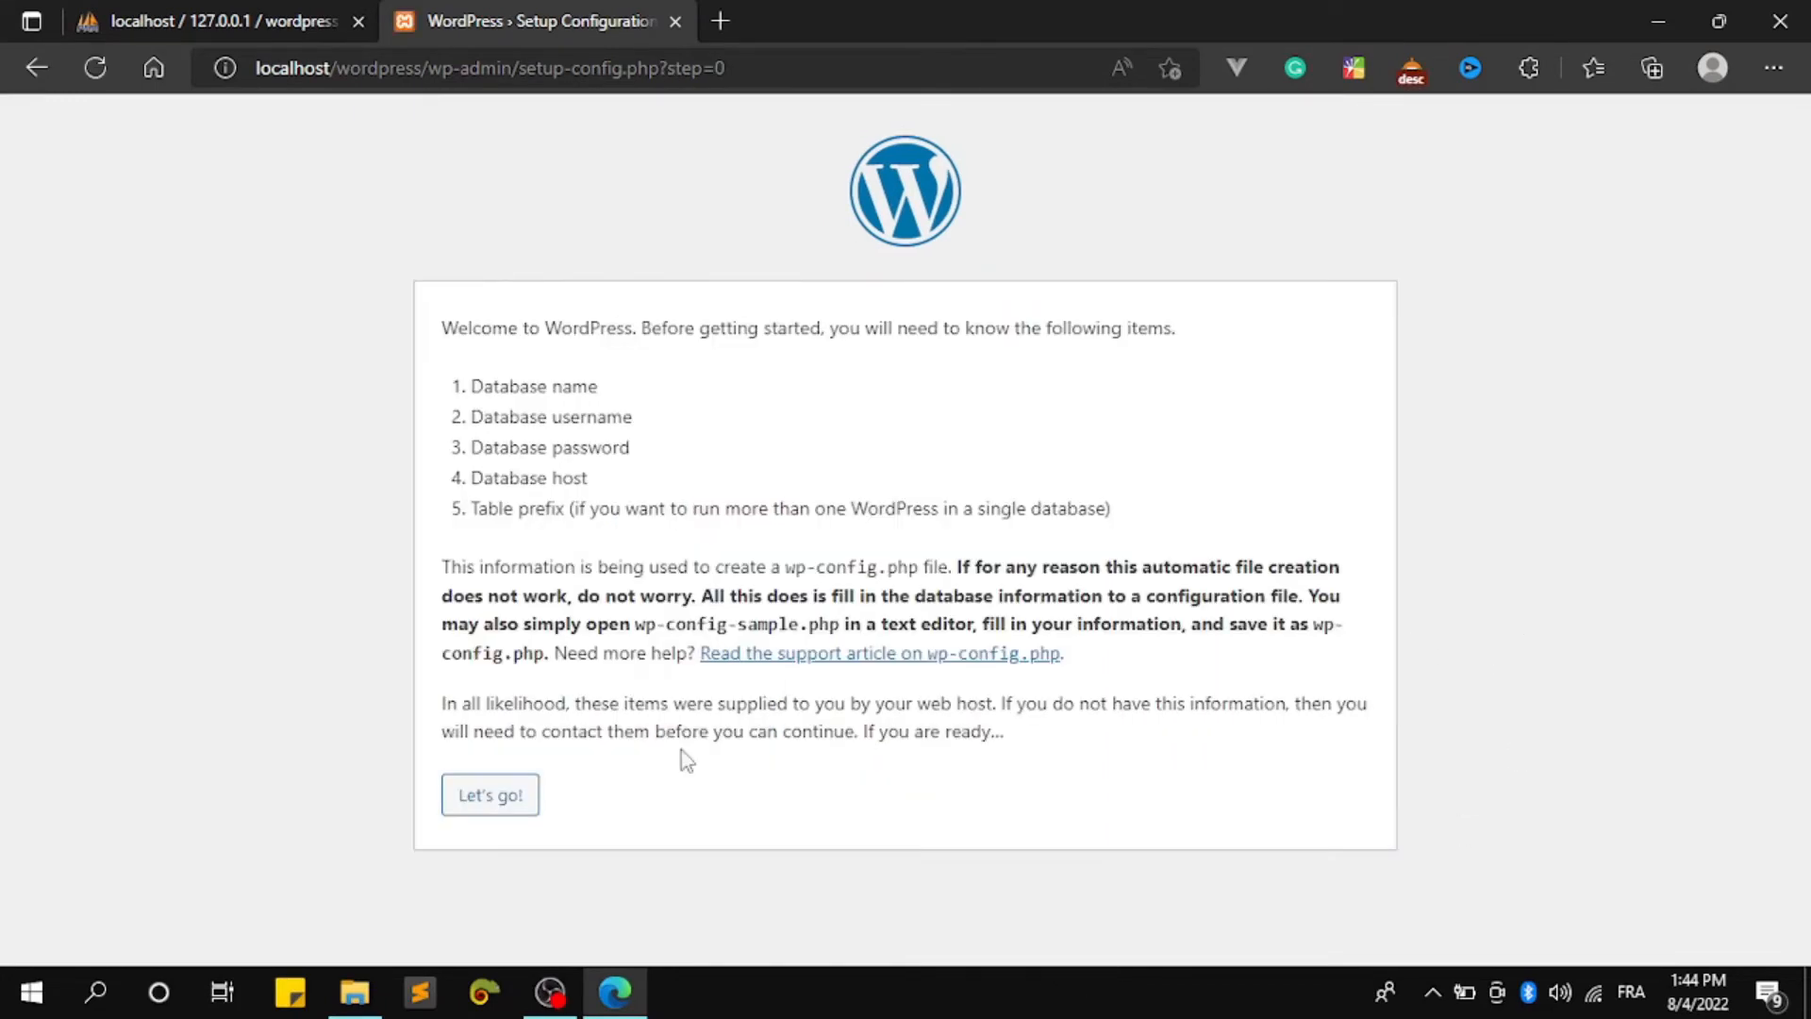
# Enter database username root with an empty password in the WordPress connection form
pyautogui.click(505, 802)
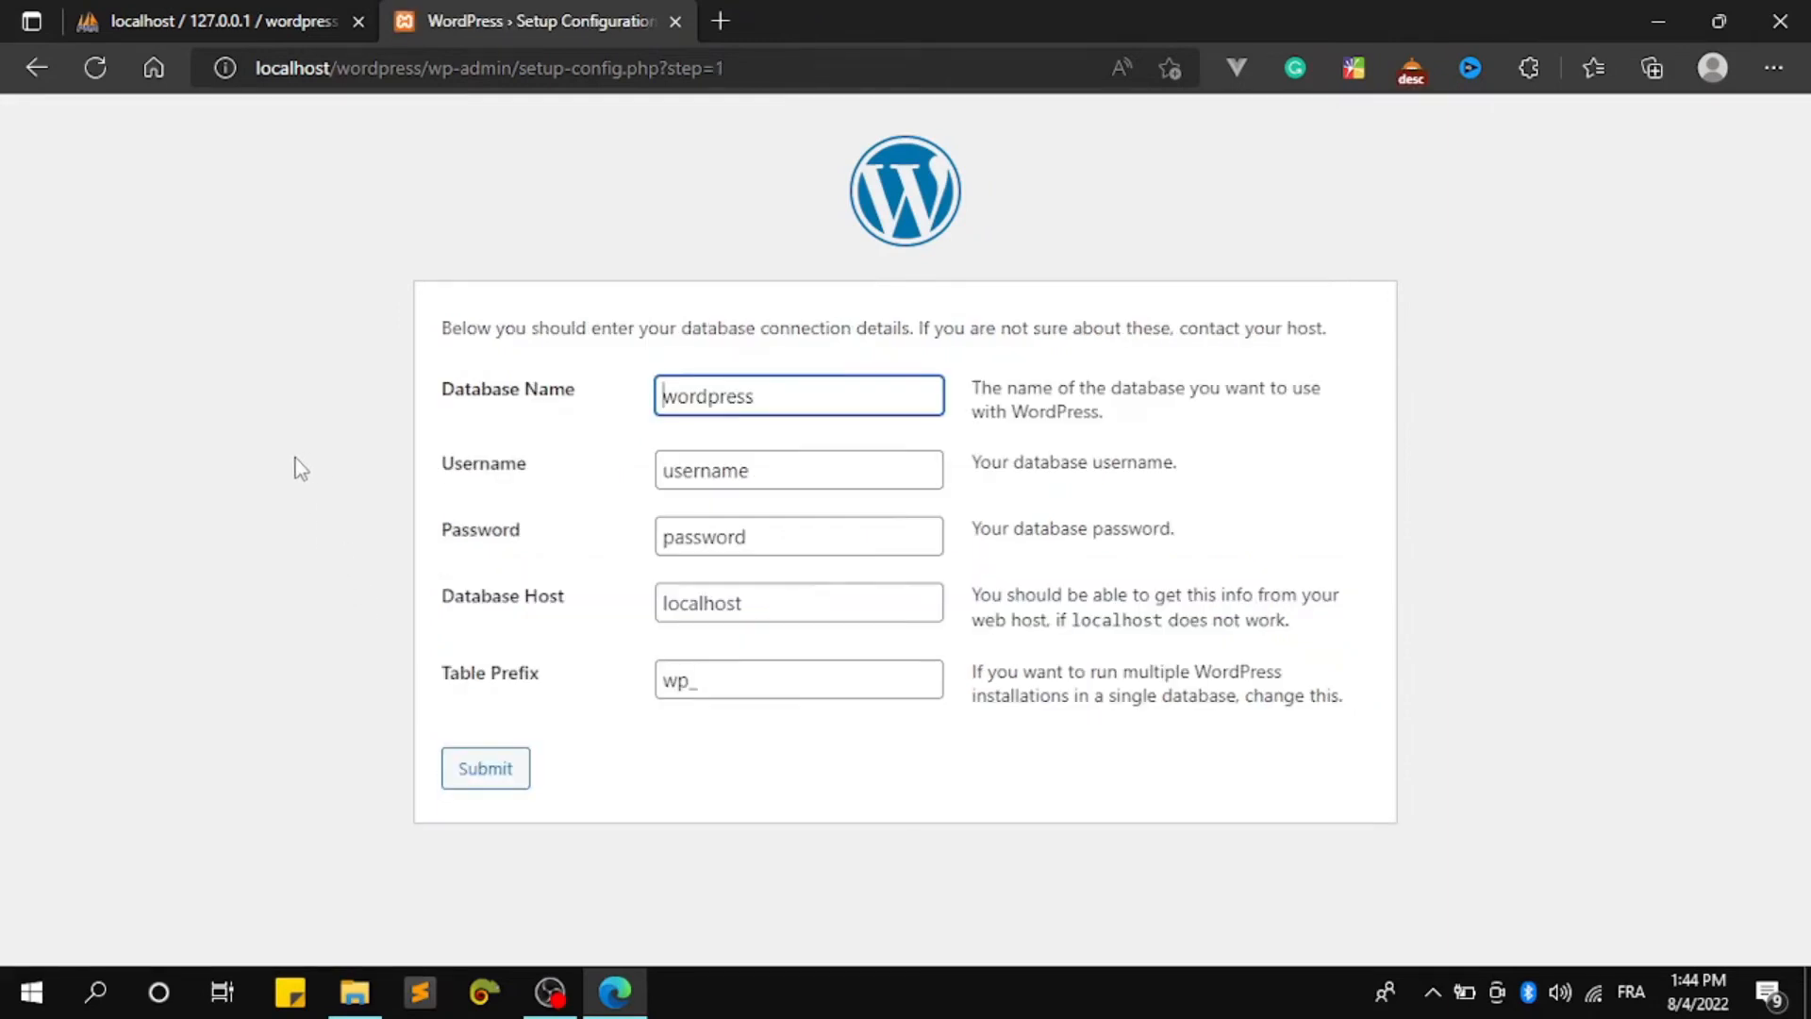
pyautogui.moveTo(755, 474); pyautogui.dragTo(541, 483)
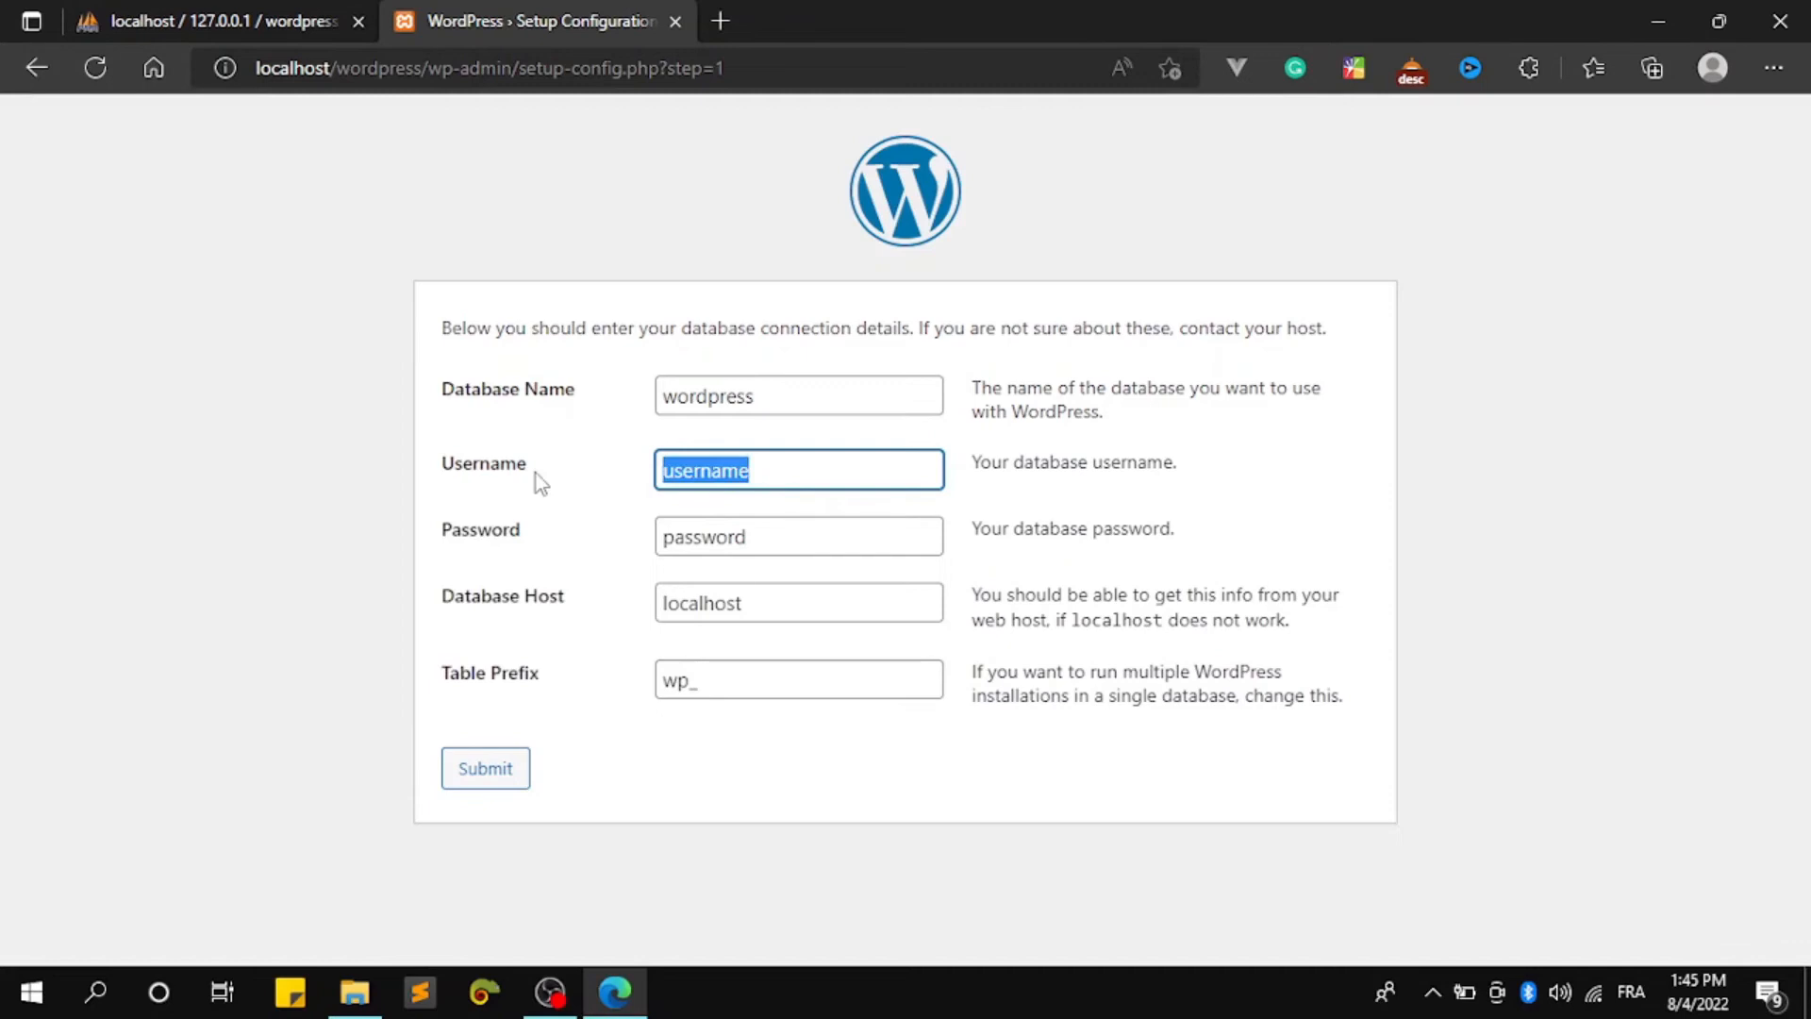
pyautogui.write('root')
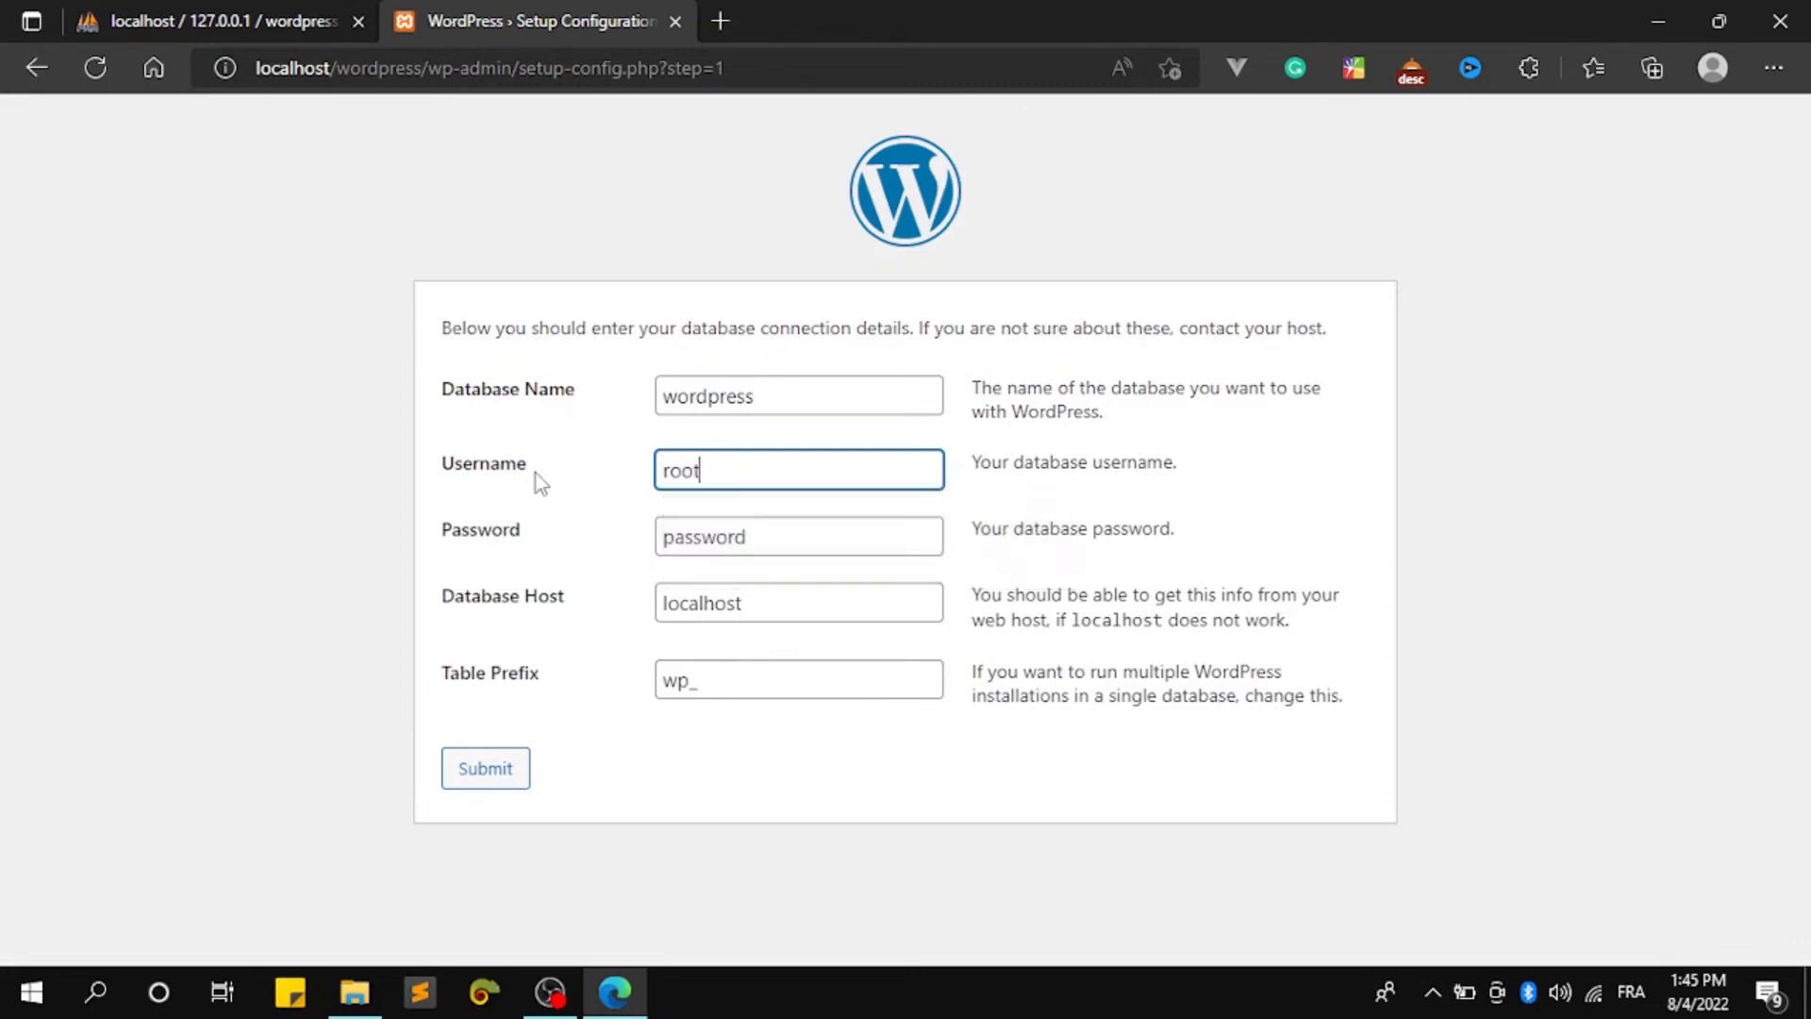
pyautogui.moveTo(776, 525); pyautogui.dragTo(598, 543)
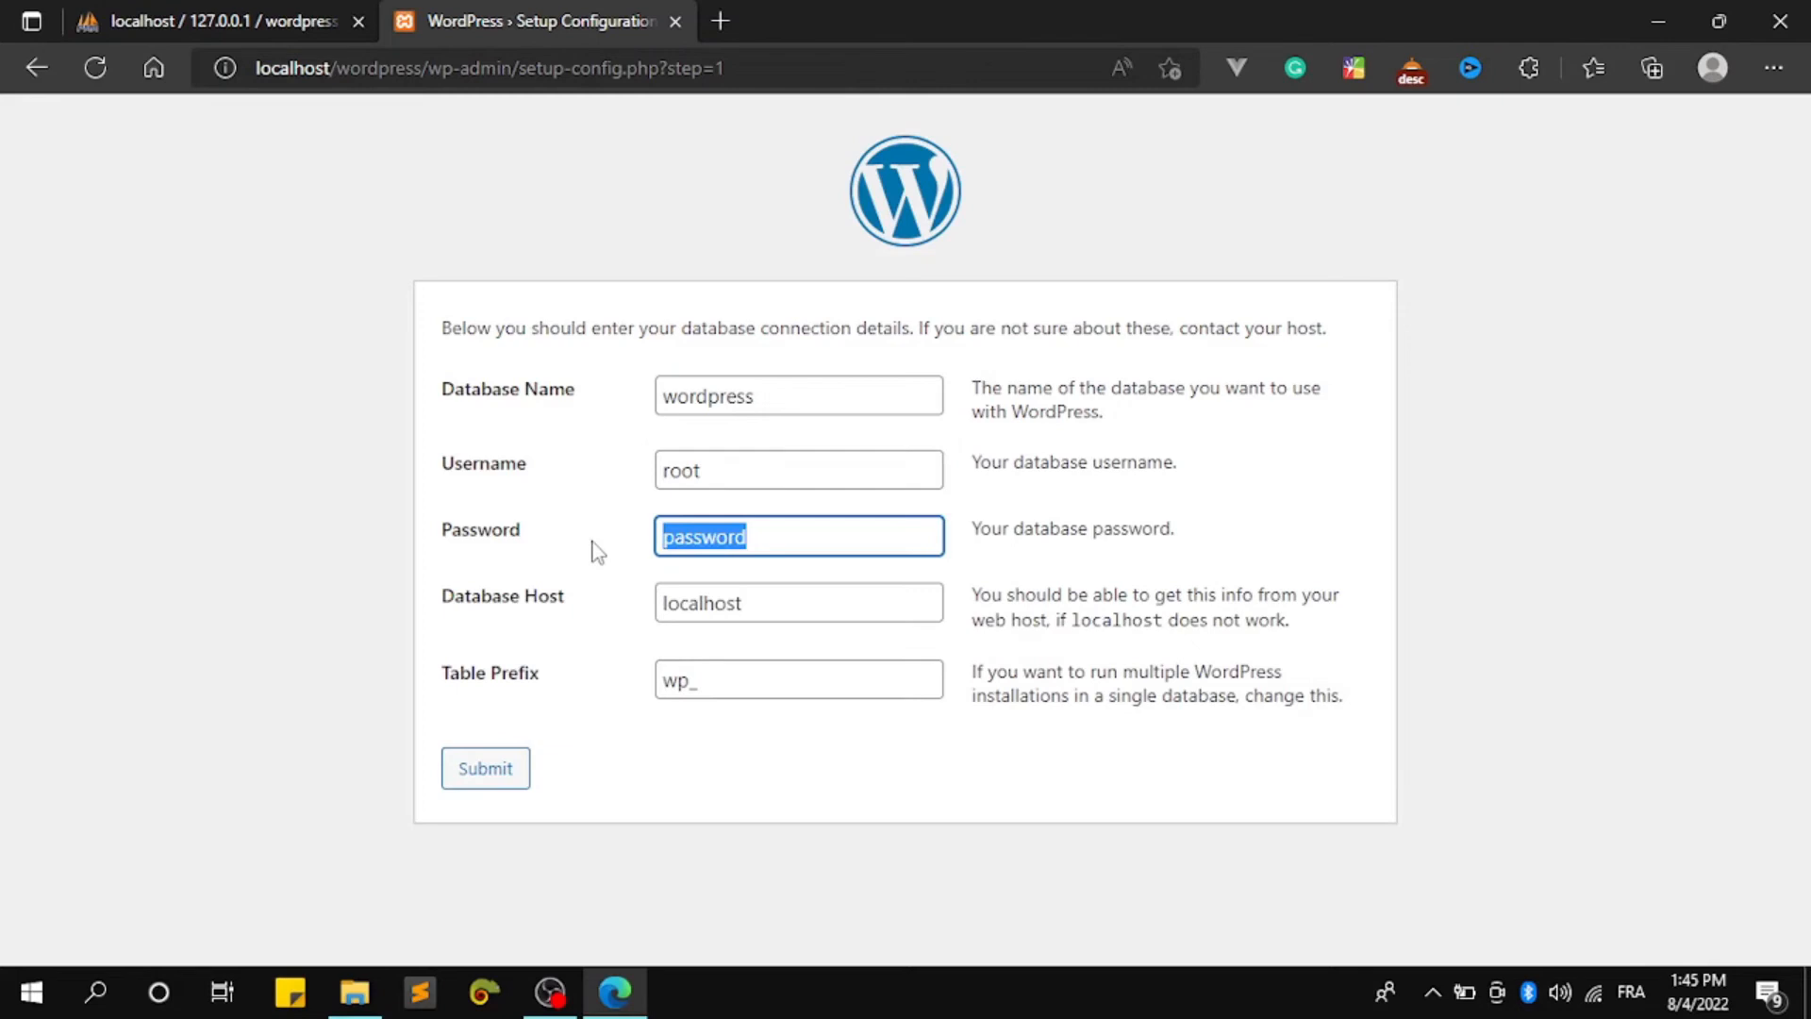
pyautogui.press('BackSpace')
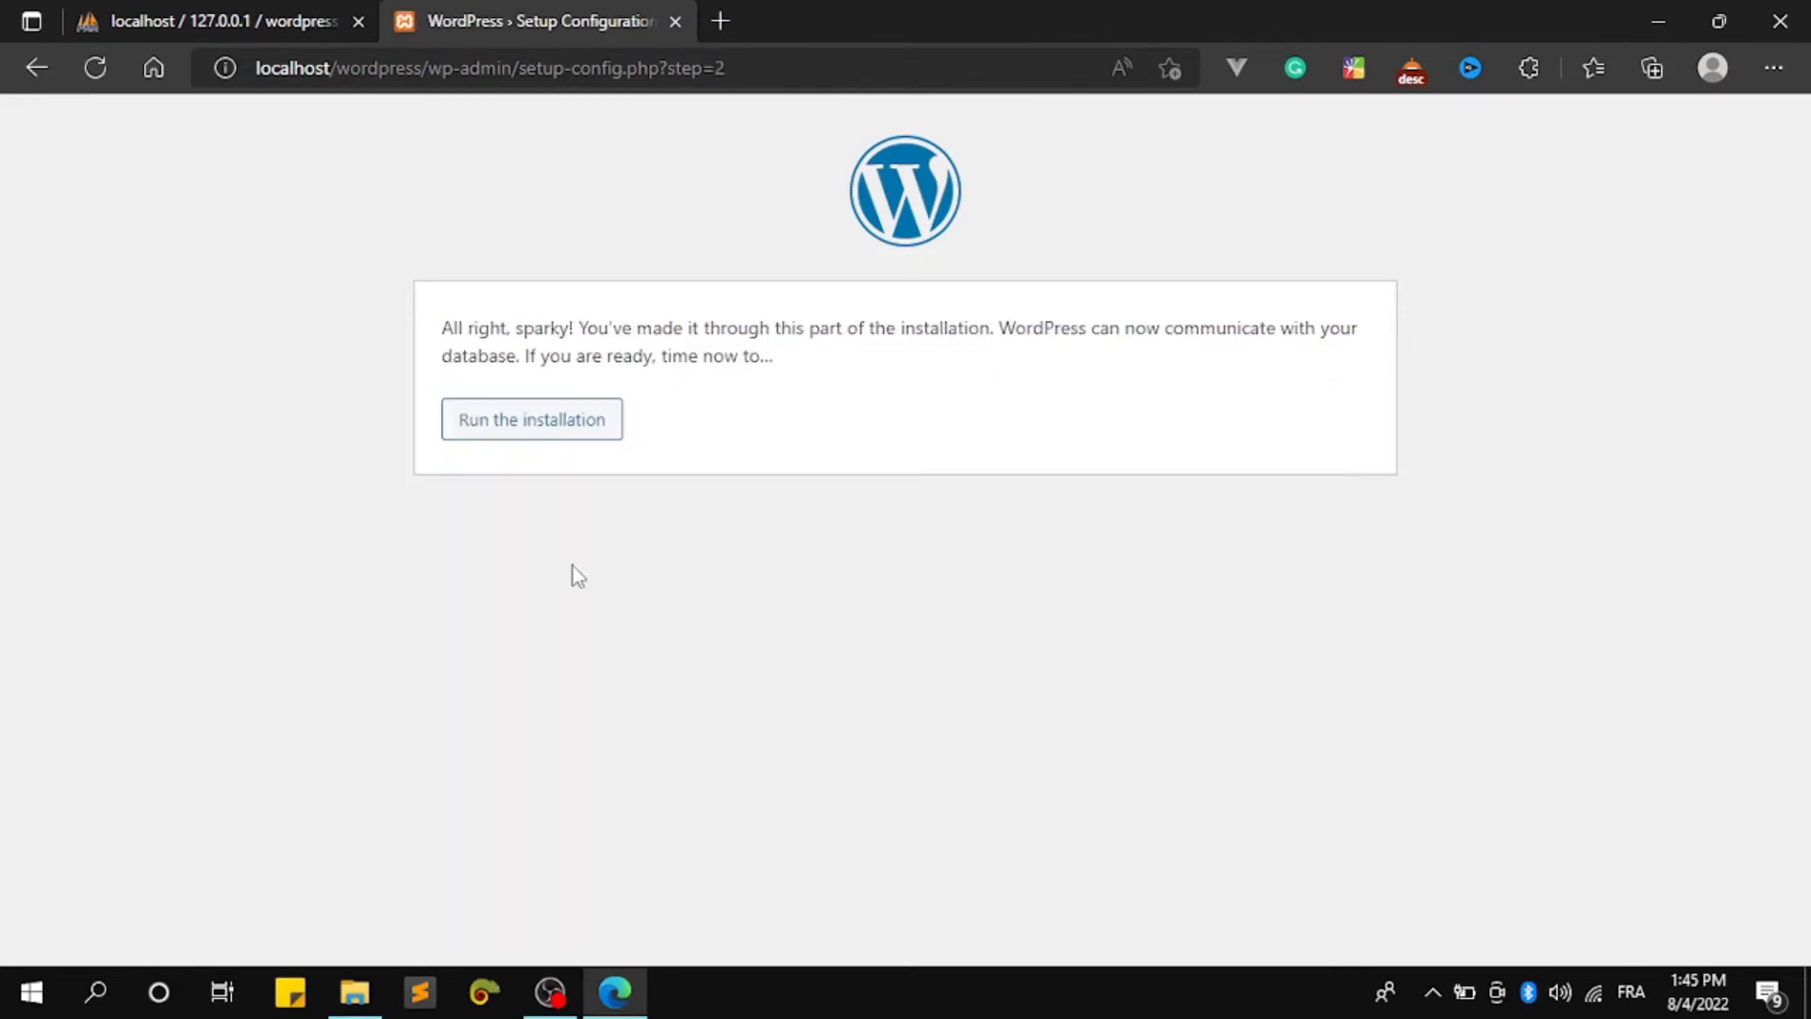
# Run the installation and fill the site title with the saved 'Arab solutions'
pyautogui.click(593, 433)
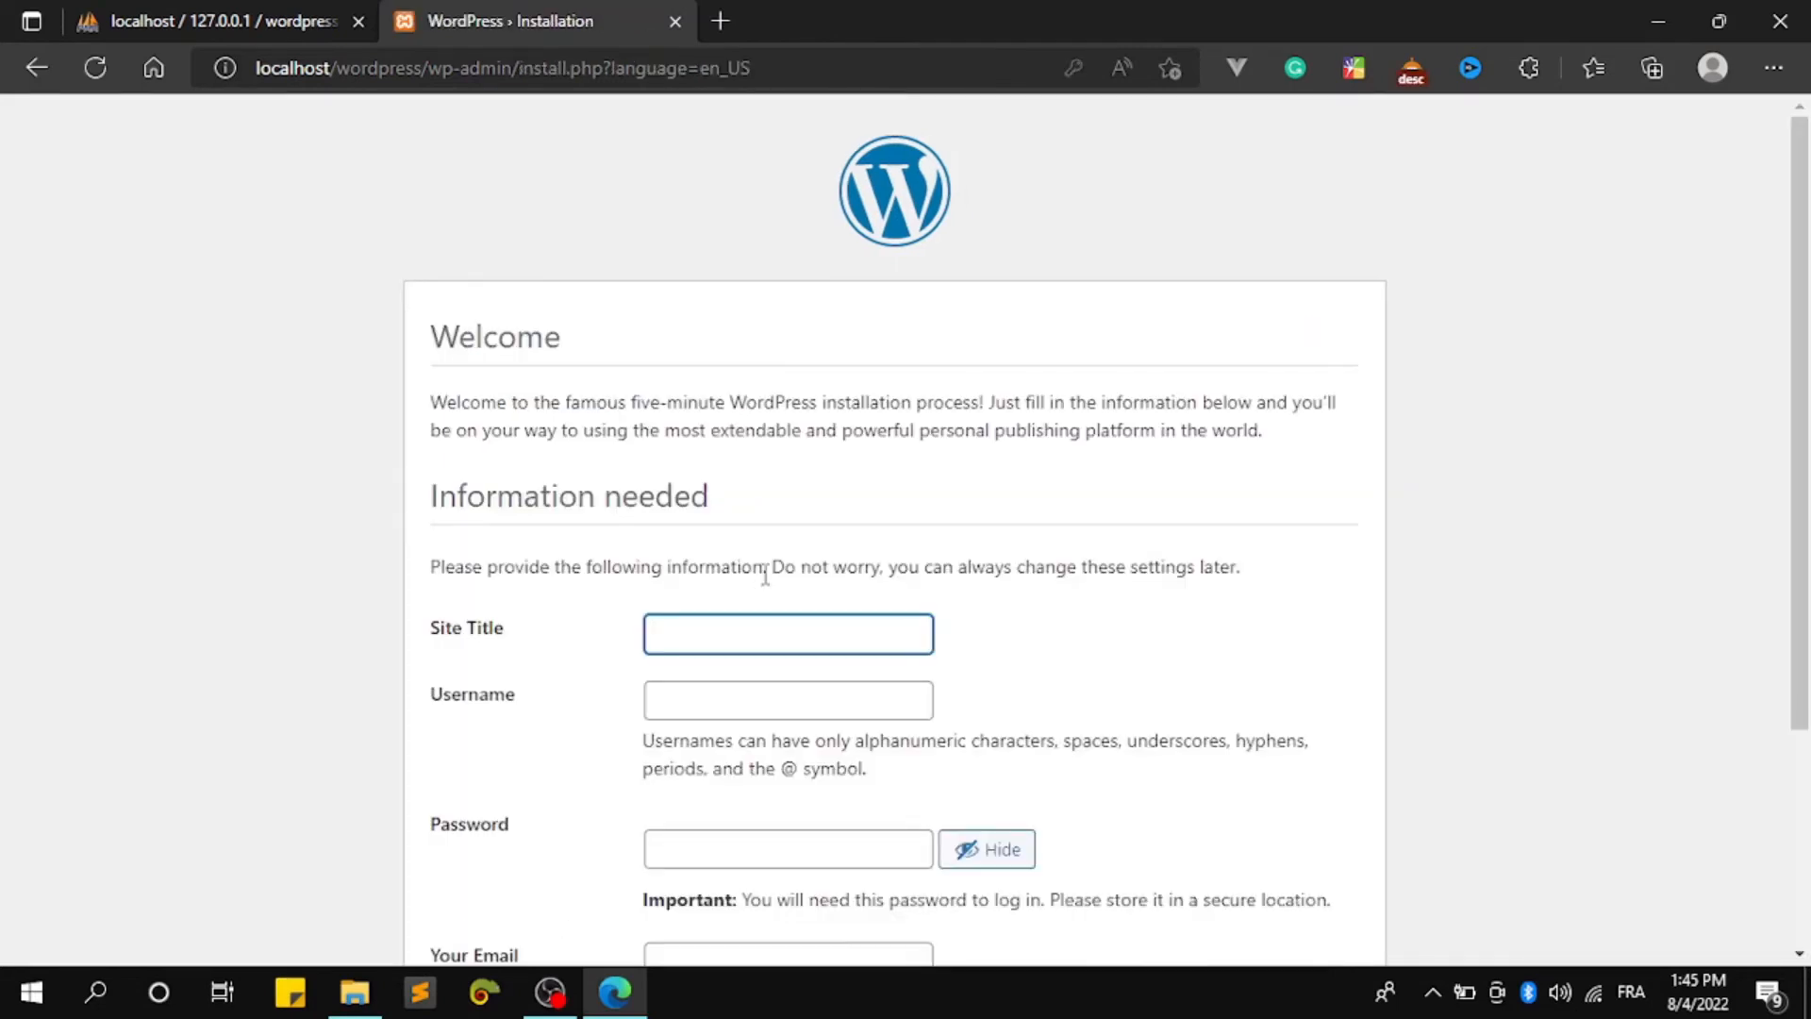
pyautogui.scroll(-3, 760, 578)
pyautogui.click(728, 365)
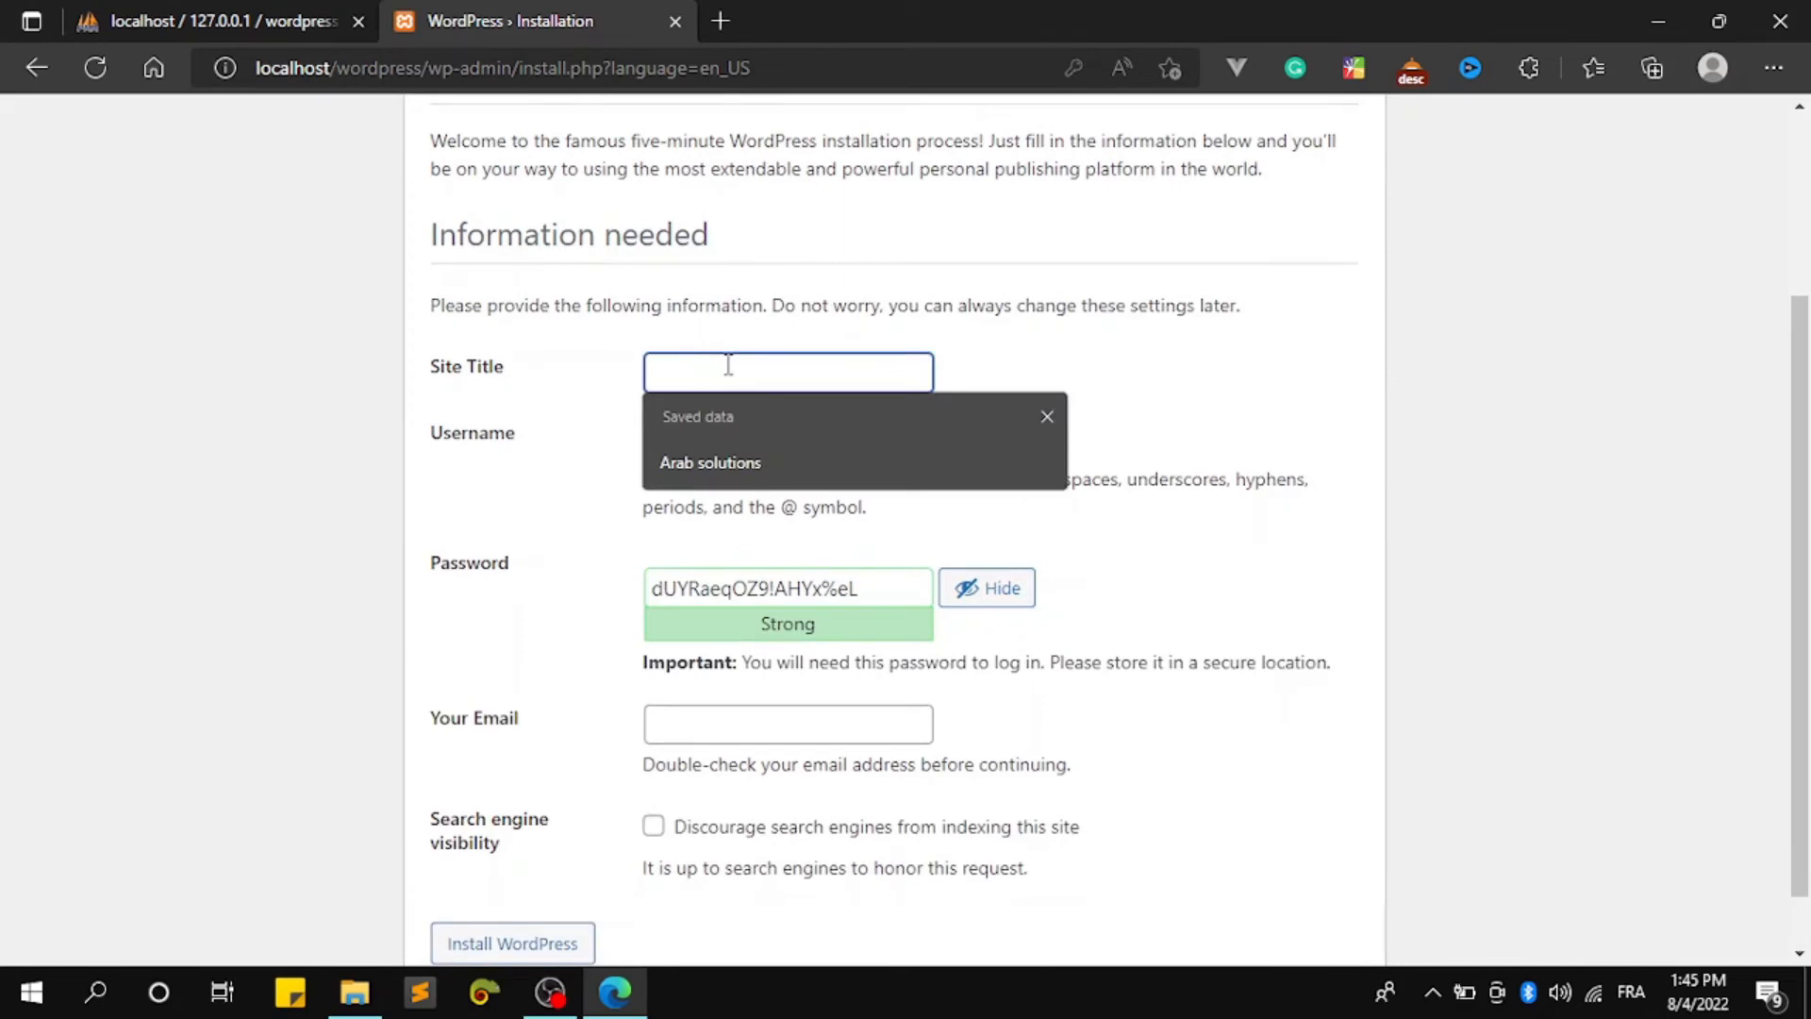
pyautogui.click(766, 452)
# Fill the admin username from the saved entry and select the generated password
pyautogui.click(795, 443)
pyautogui.click(835, 526)
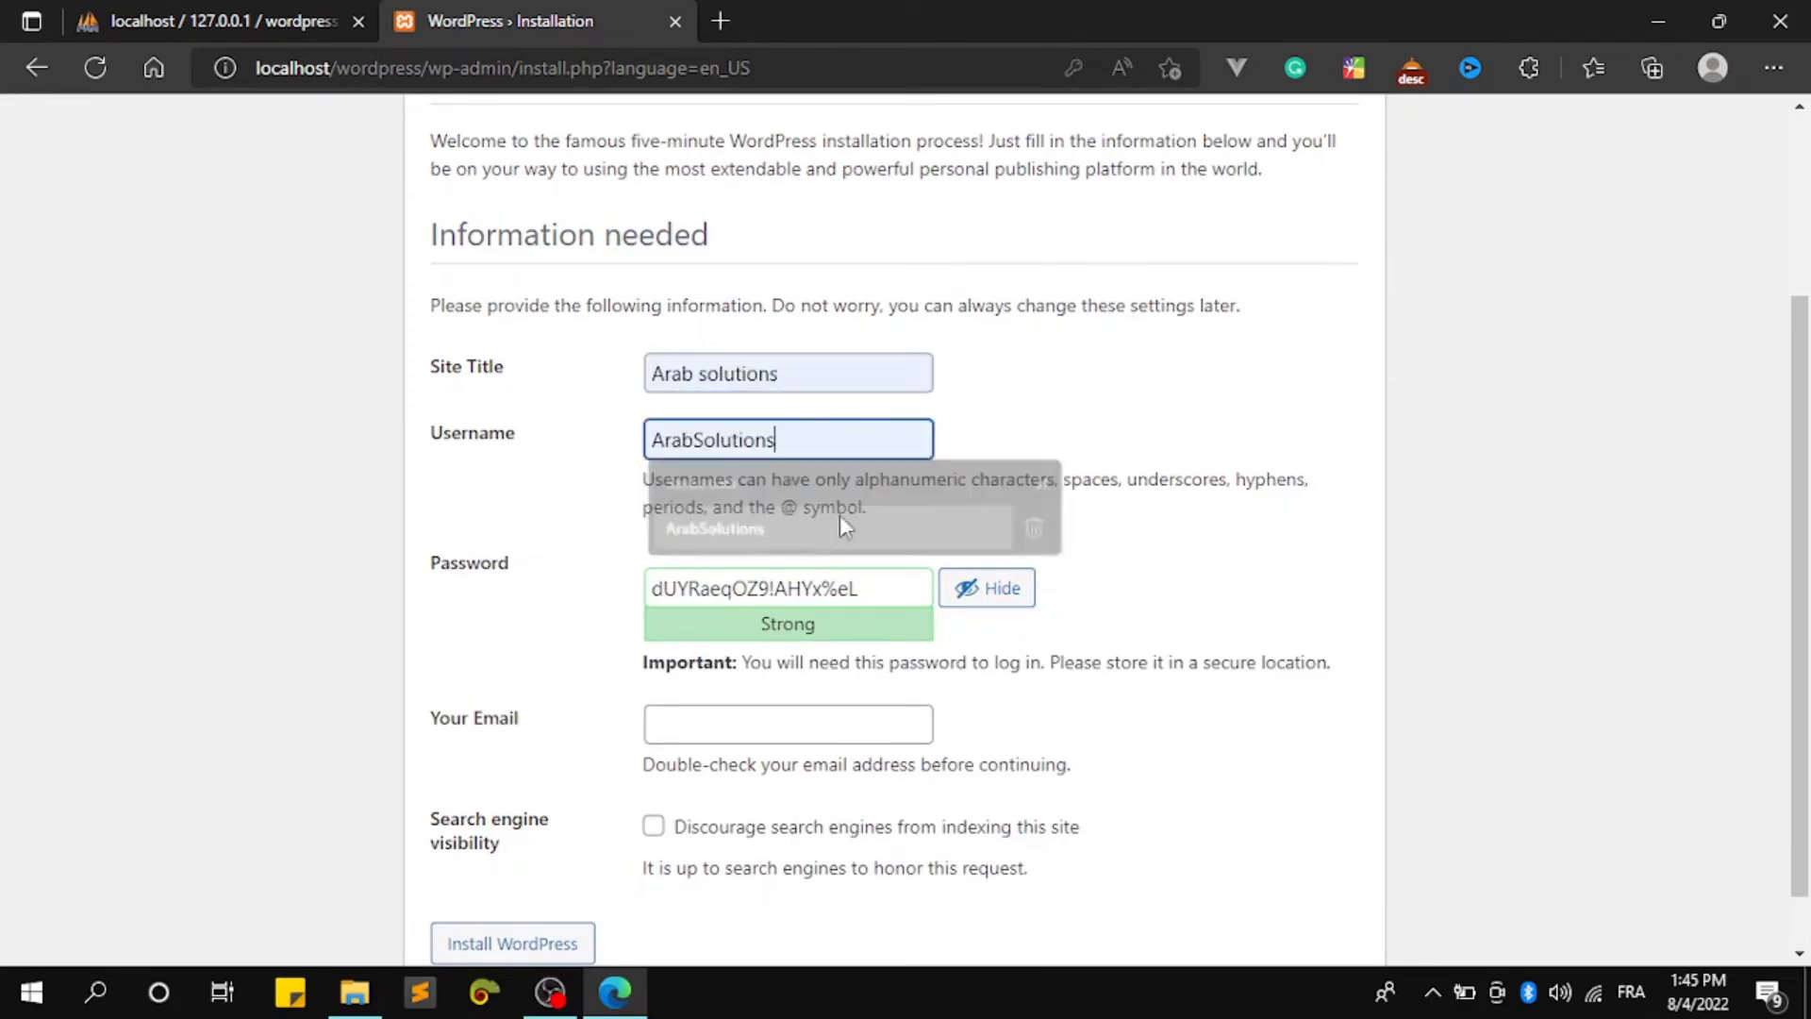
pyautogui.tripleClick(869, 591)
pyautogui.hotkey('ctrl', 'c')
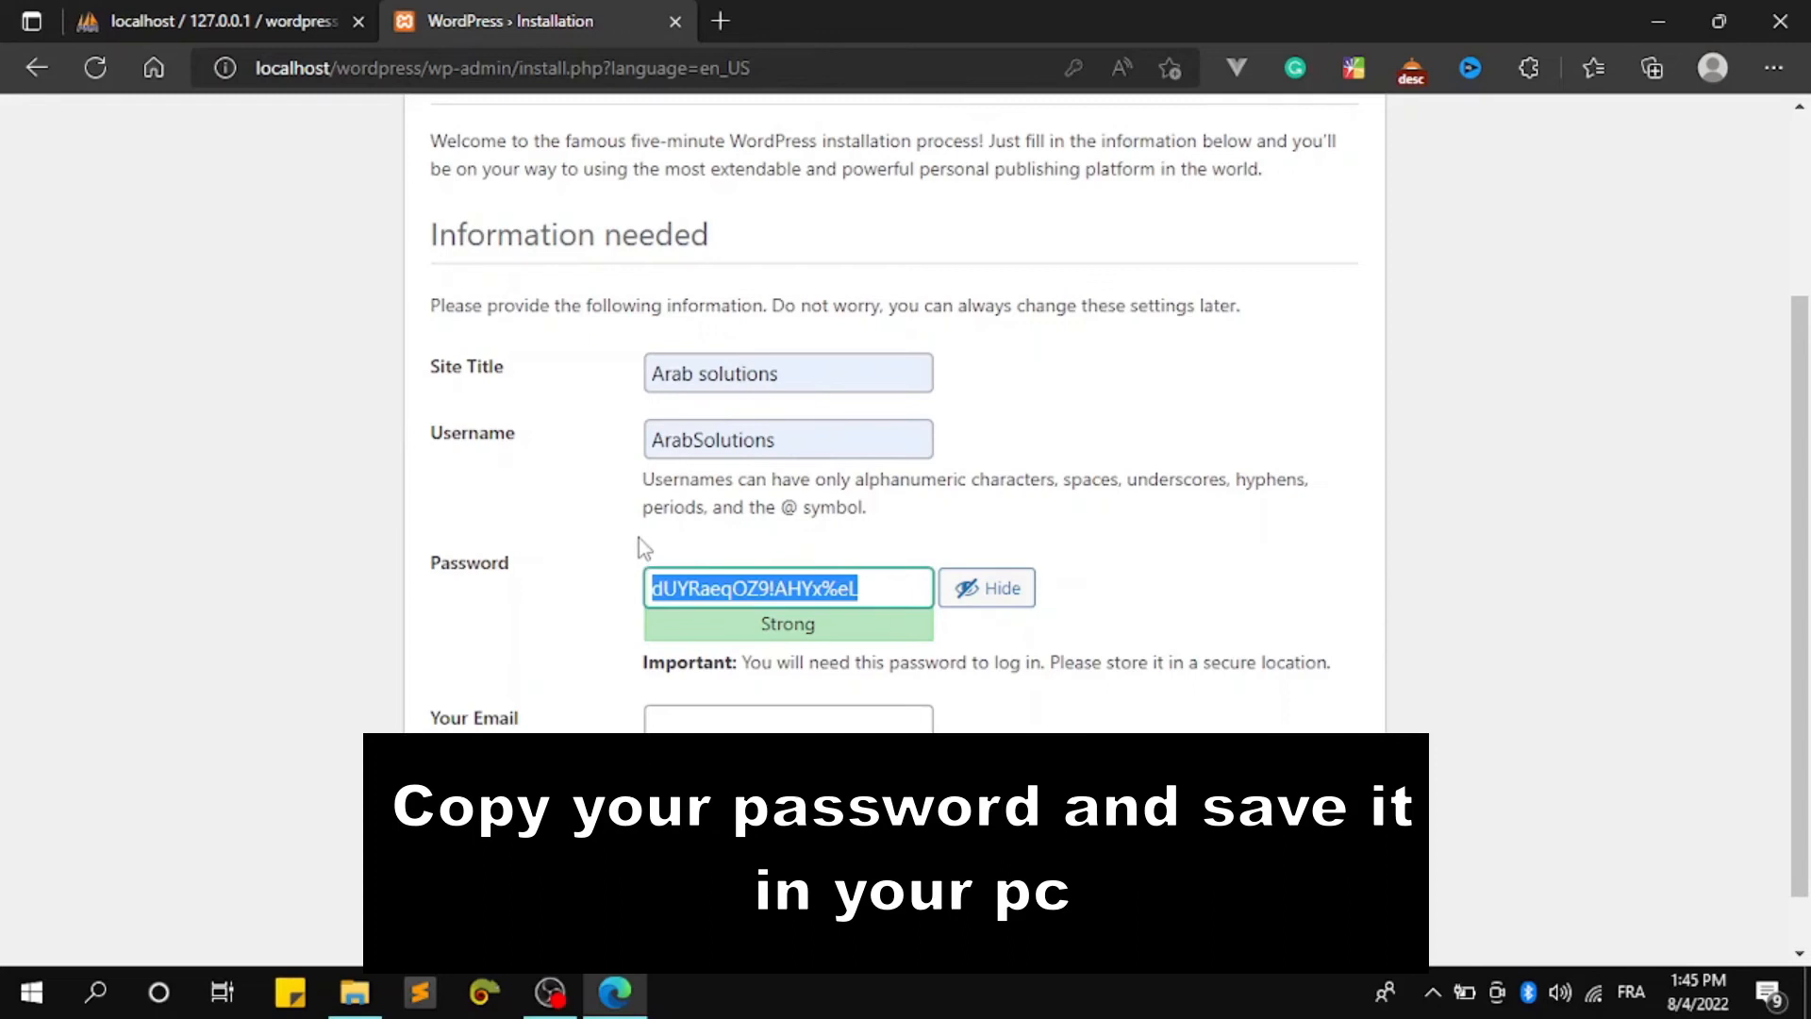
# Create a new text document named wordpress on the desktop
pyautogui.press('super+d')
pyautogui.rightClick(956, 317)
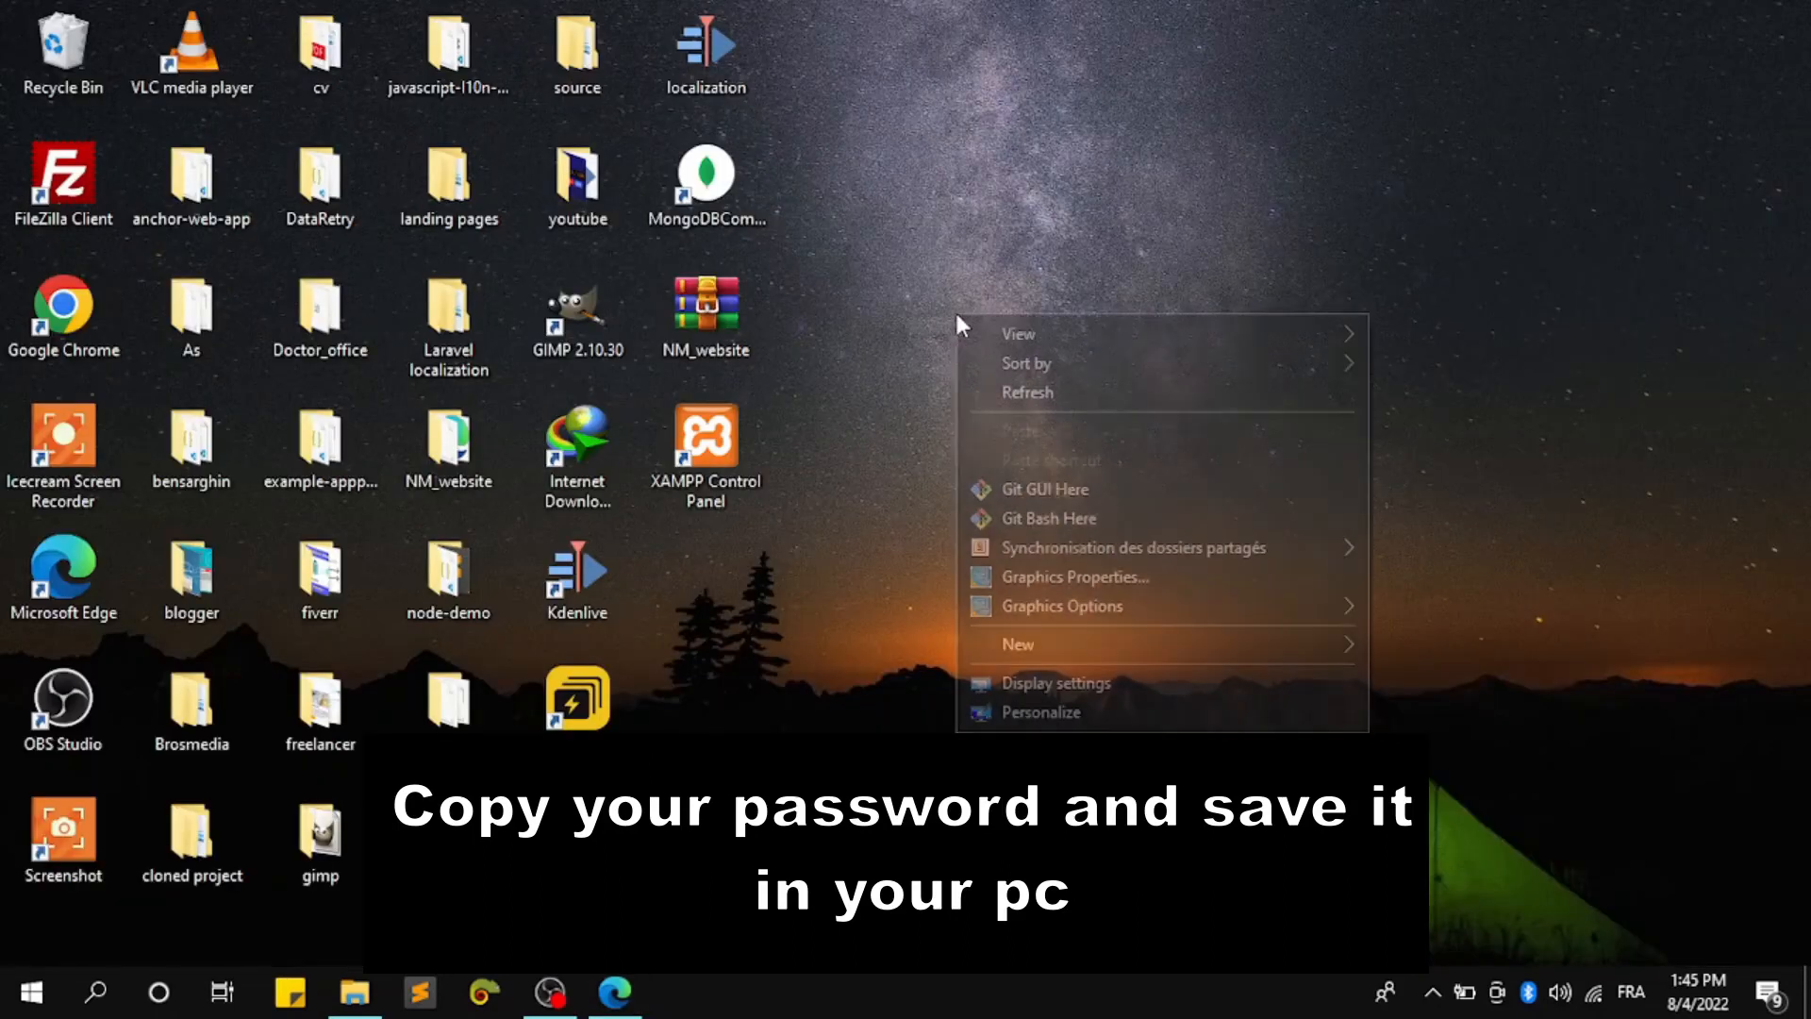
pyautogui.moveTo(1226, 653)
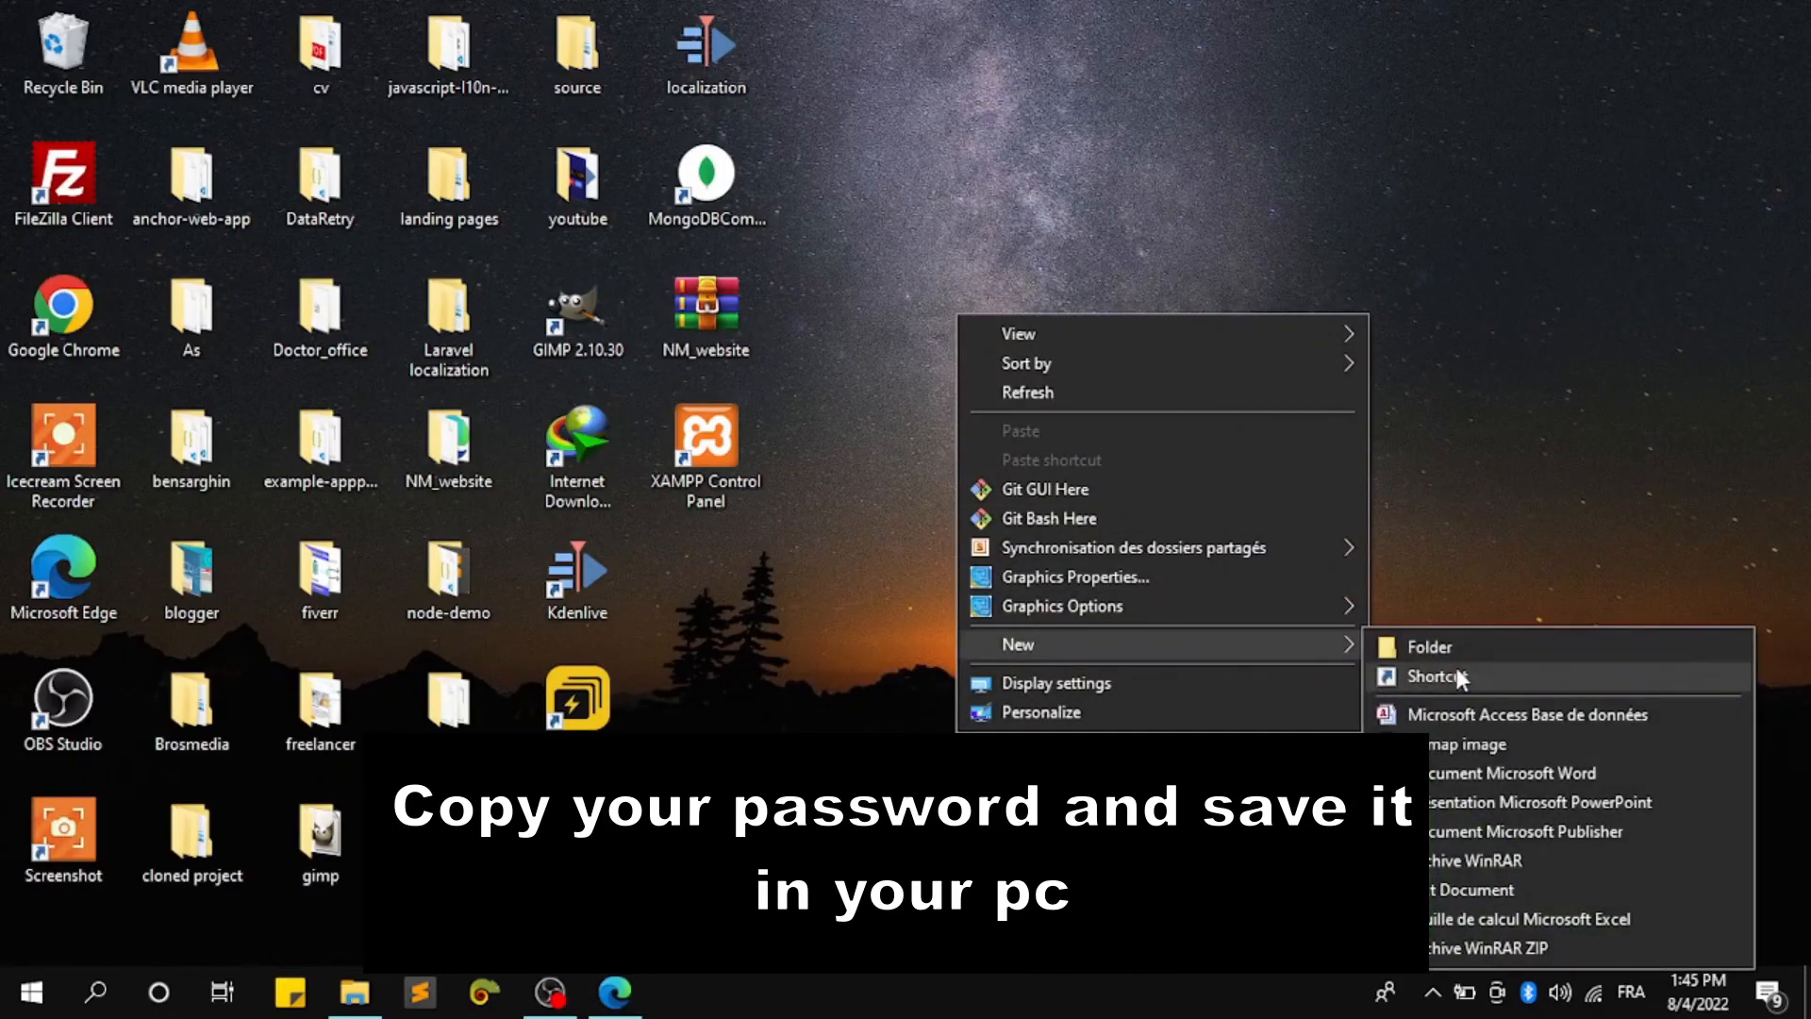
pyautogui.click(1486, 890)
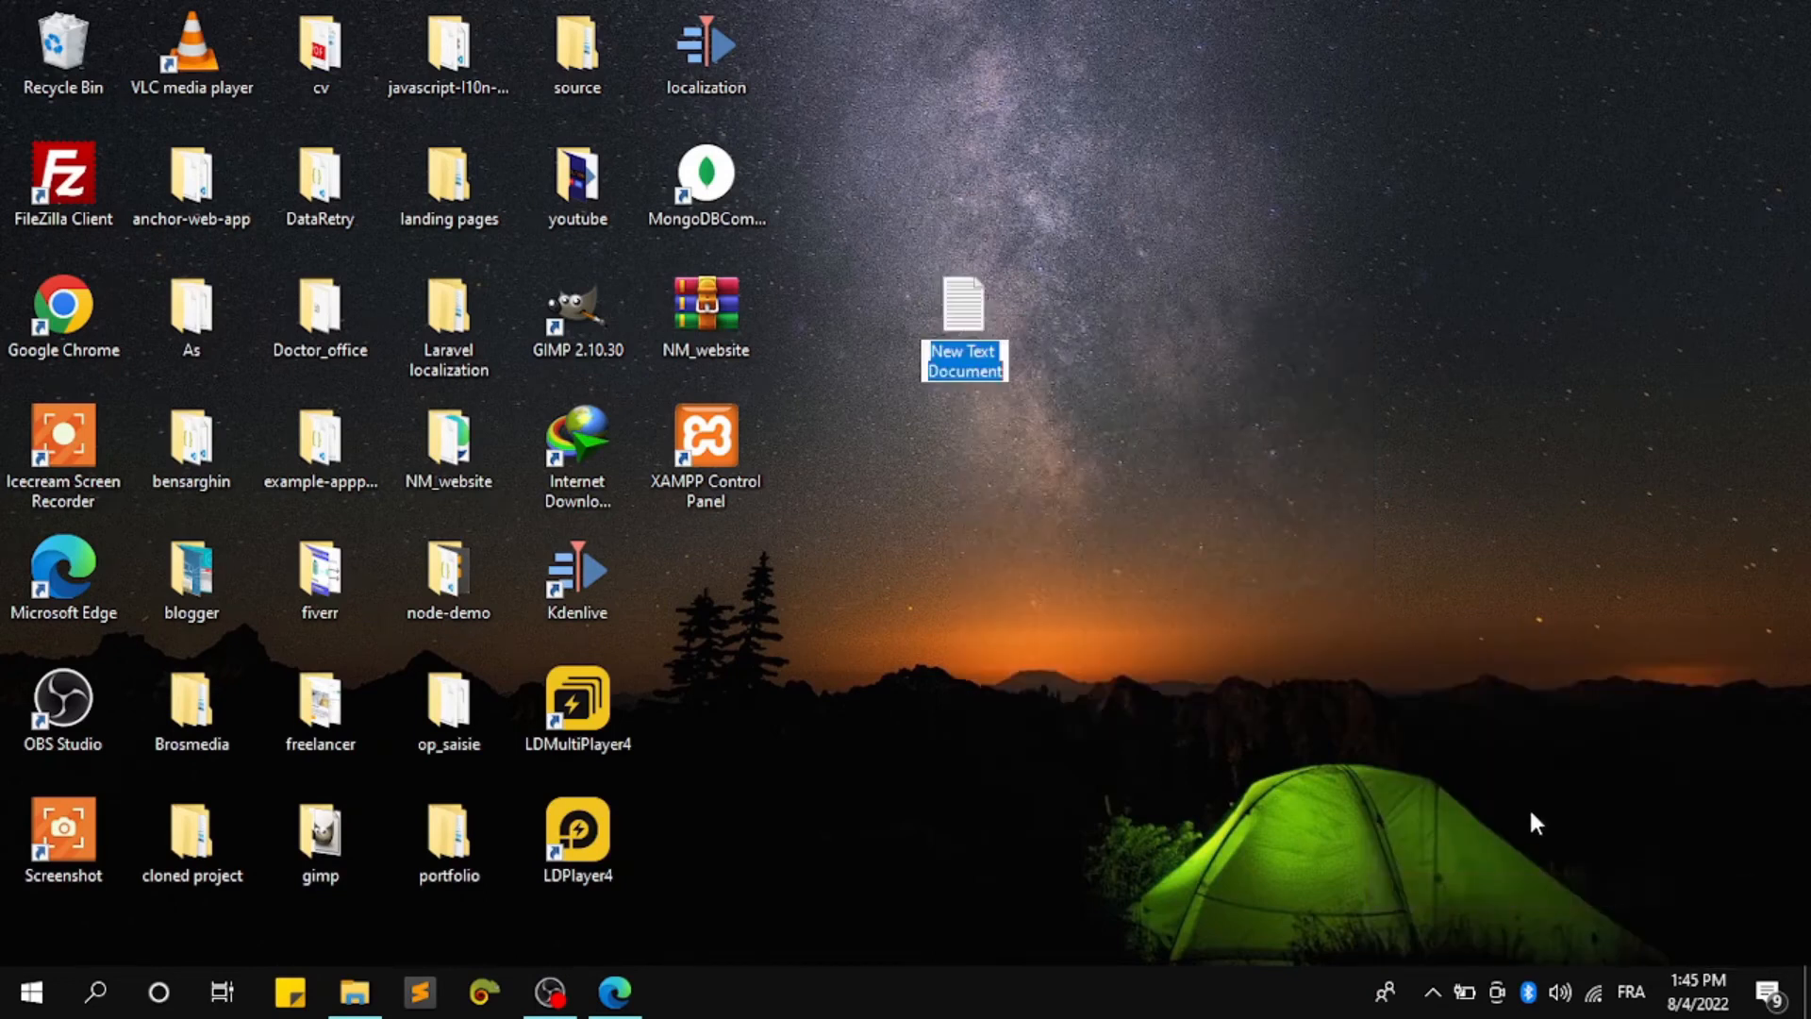
pyautogui.write('wordpres')
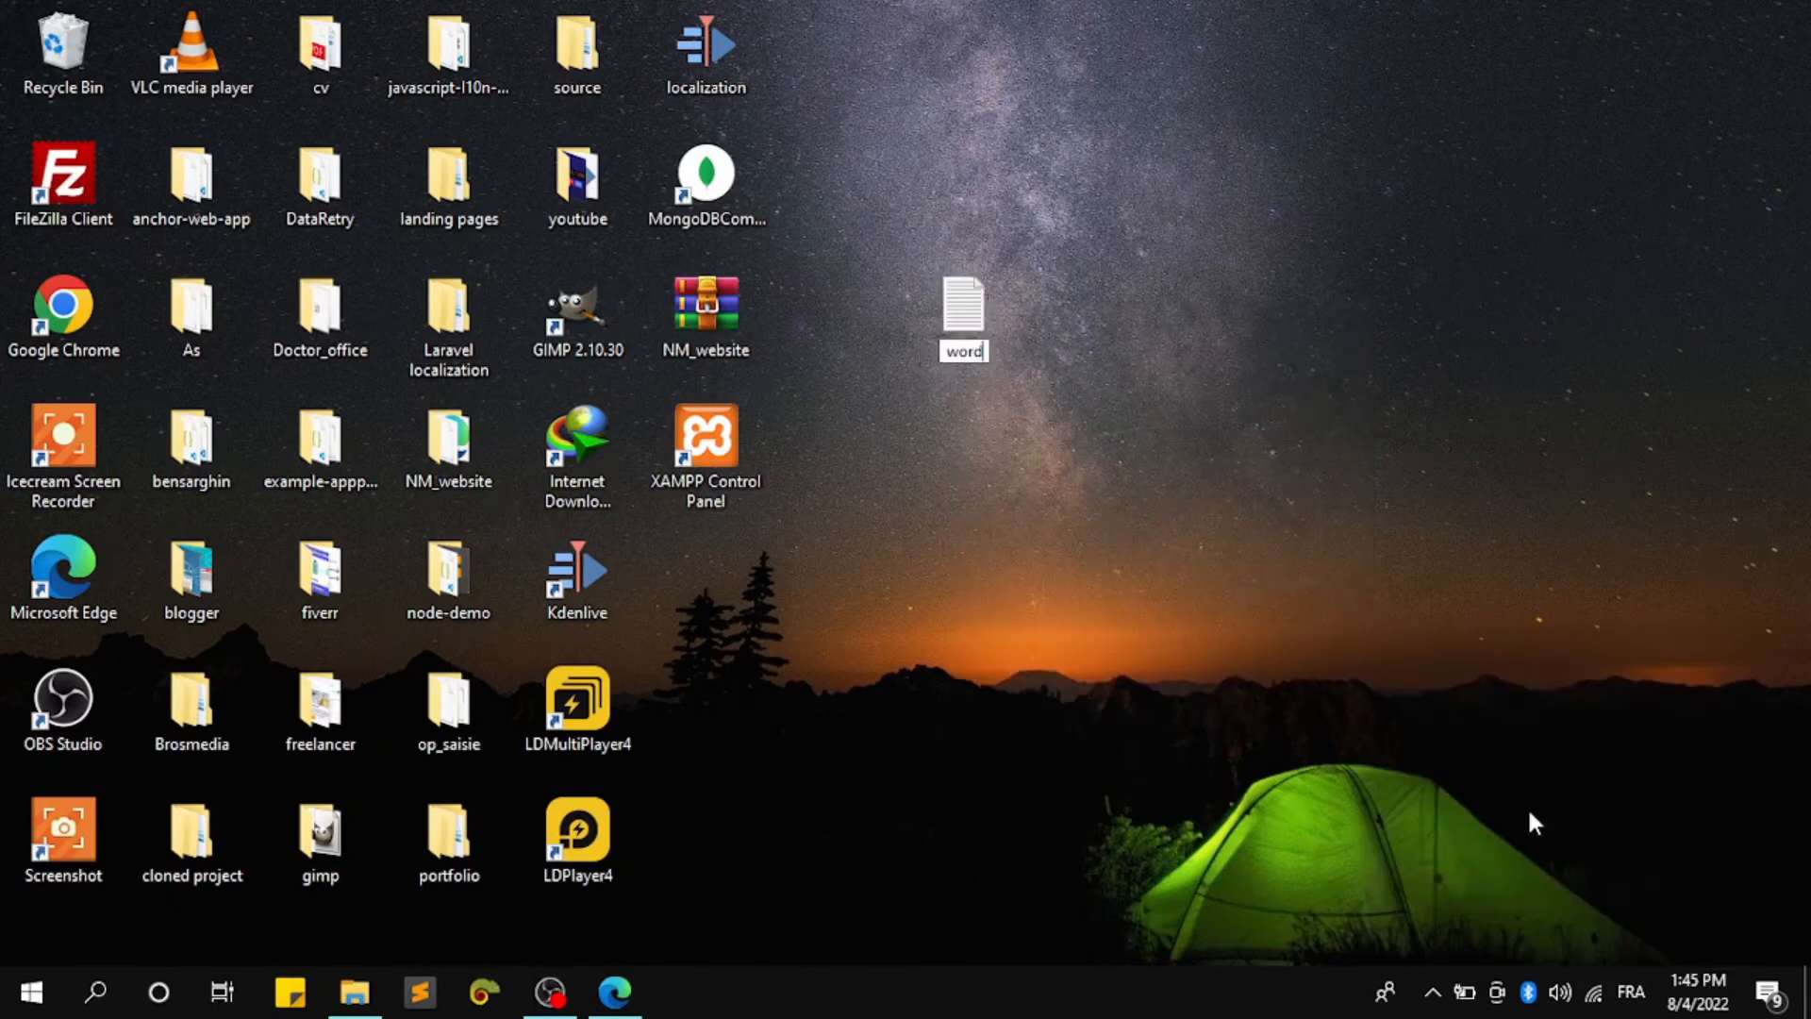
pyautogui.write('s')
pyautogui.press('Return')
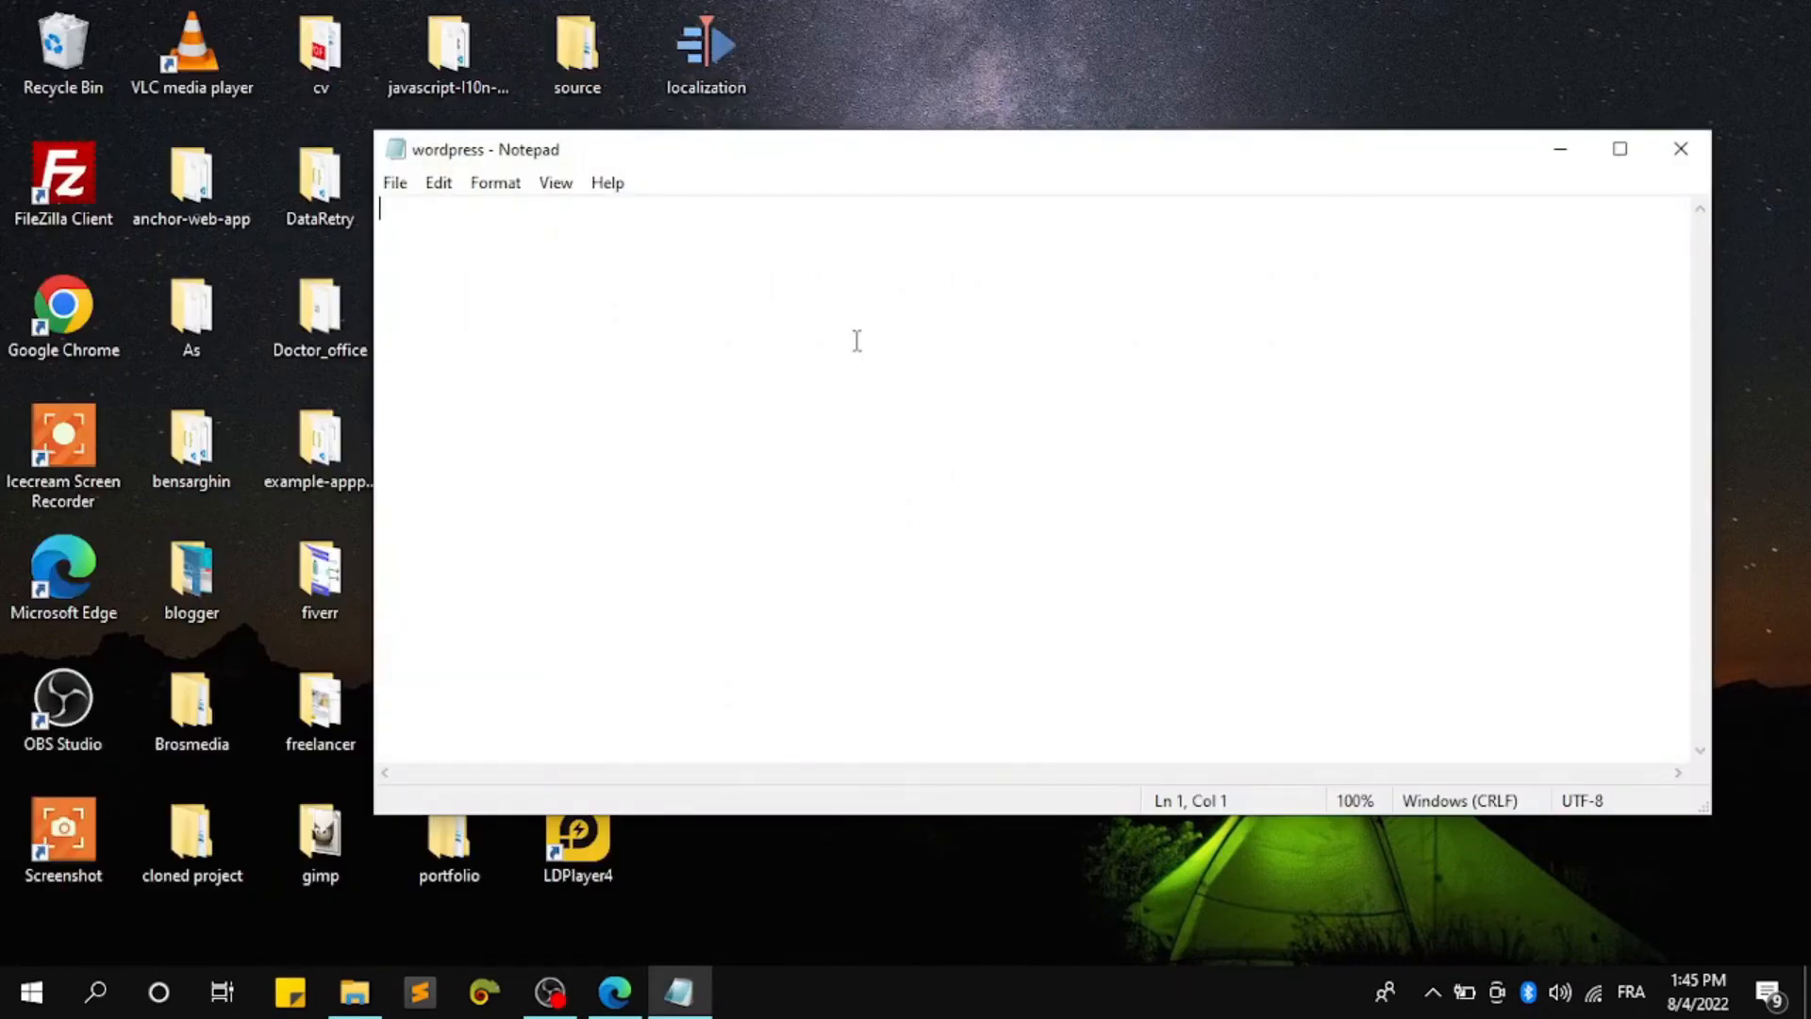
# Record 'psw :' with the pasted password, then add a 'username :' label line
pyautogui.write('psw :')
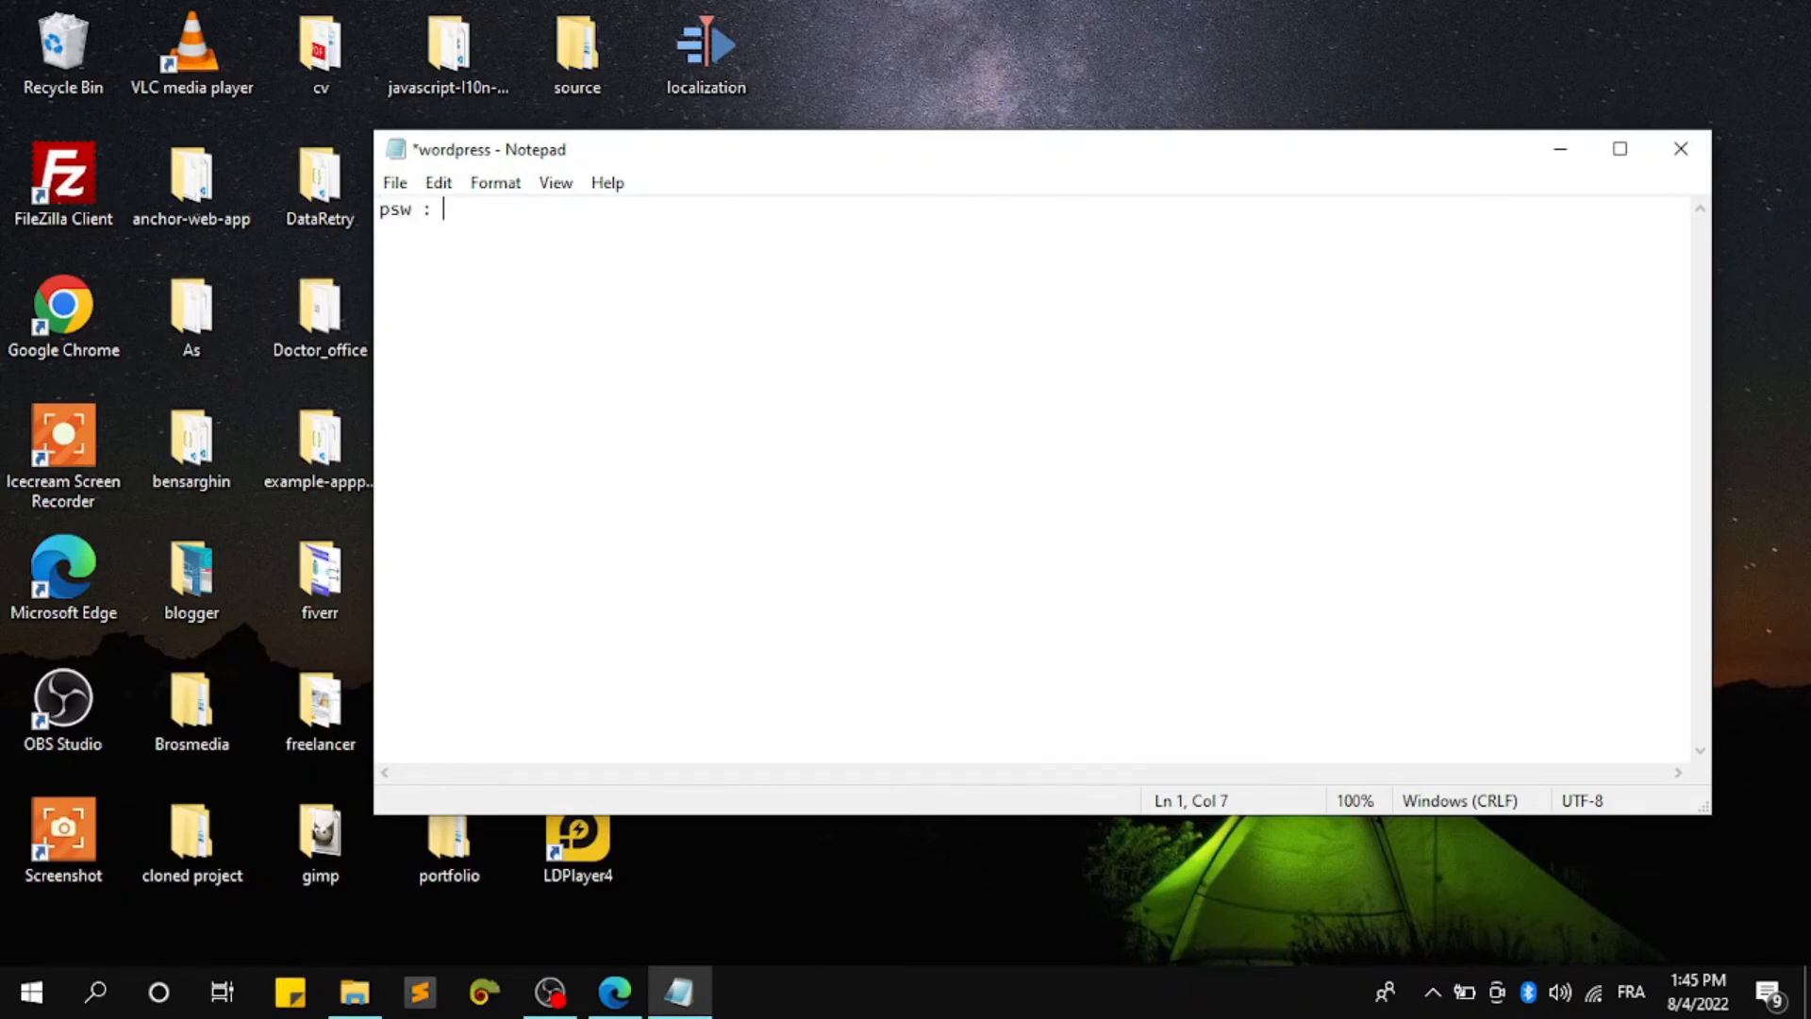
pyautogui.hotkey('ctrl', 'v')
pyautogui.press('Return')
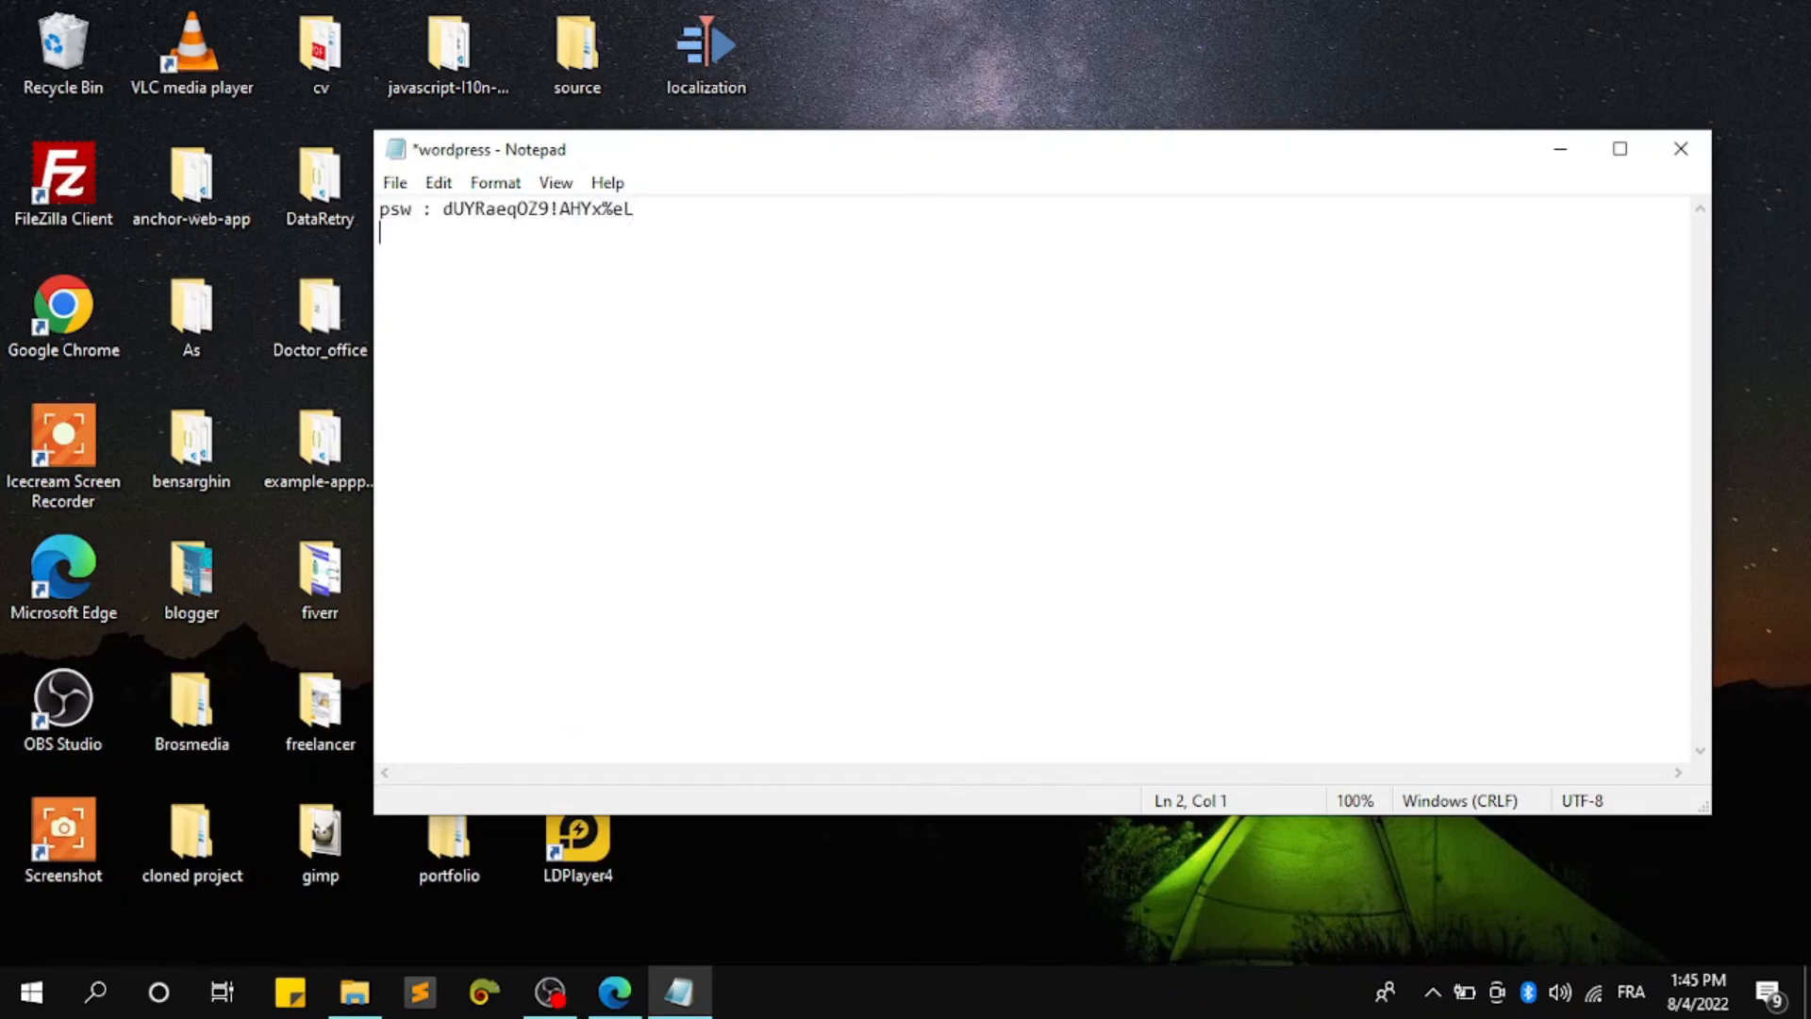
pyautogui.write('username :')
# Copy the admin username from the install form into the note after its label
pyautogui.click(614, 990)
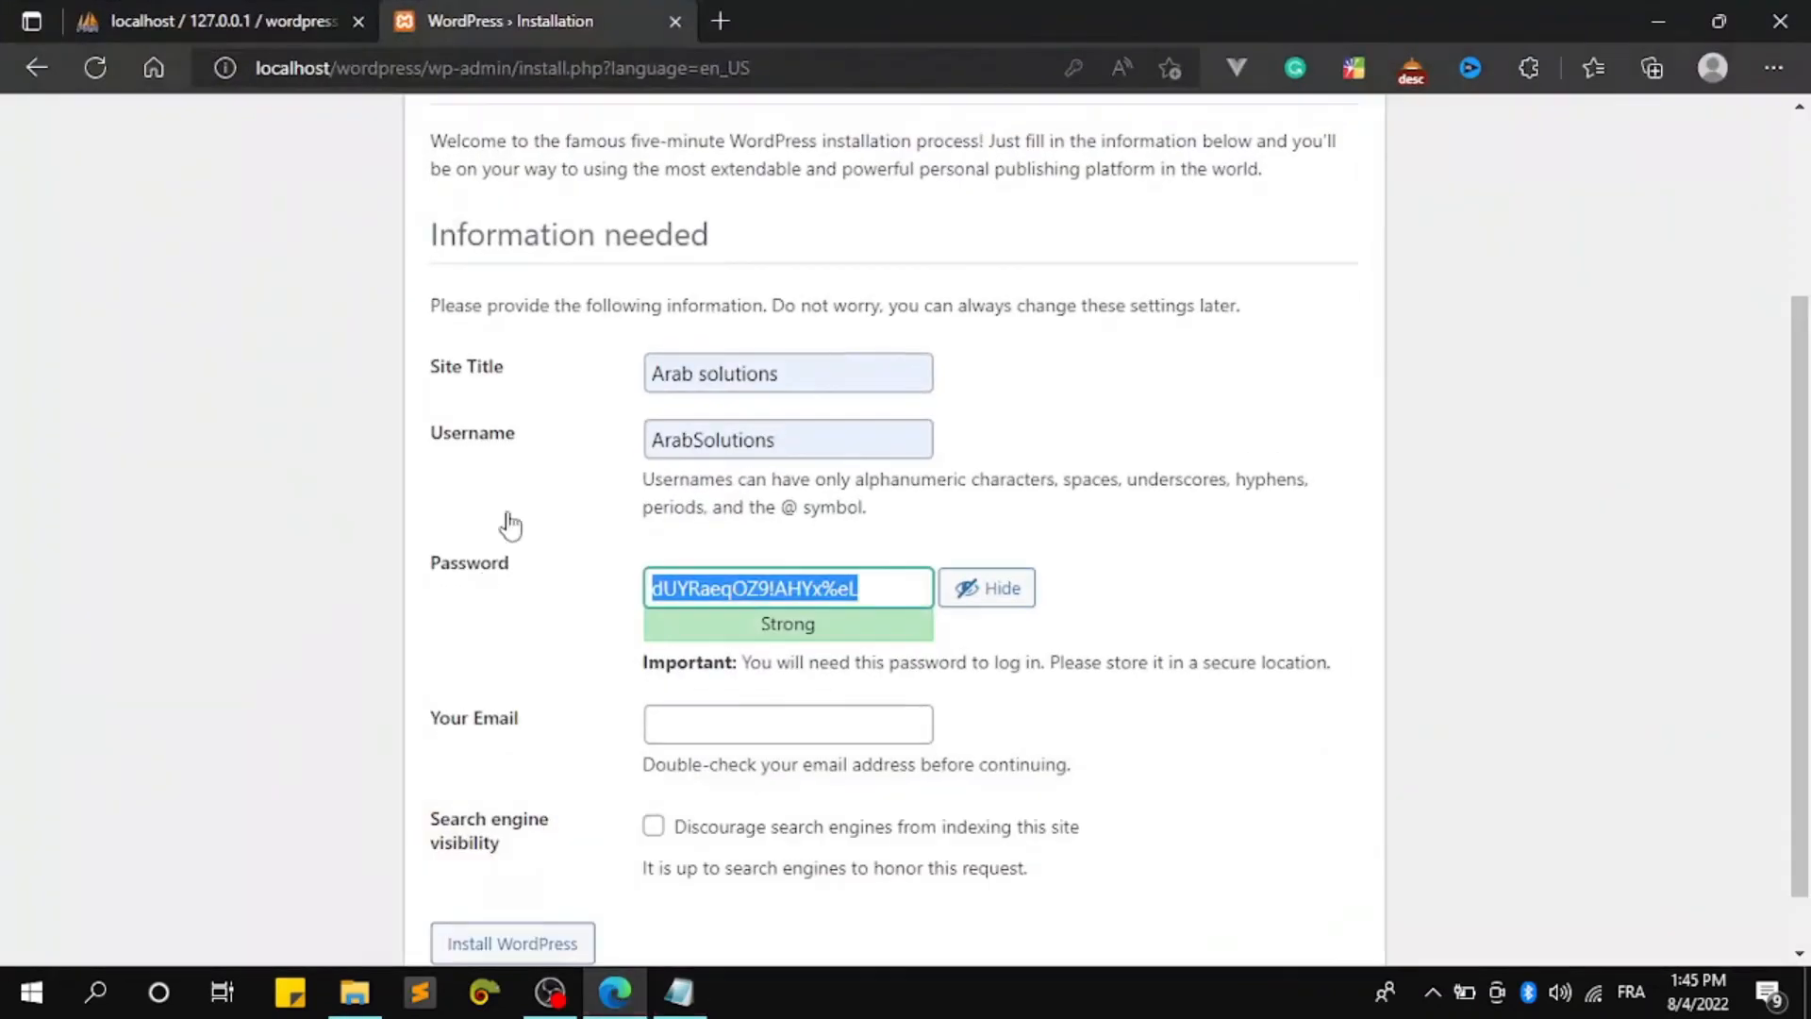
pyautogui.moveTo(798, 447); pyautogui.dragTo(641, 451)
pyautogui.hotkey('ctrl', 'c')
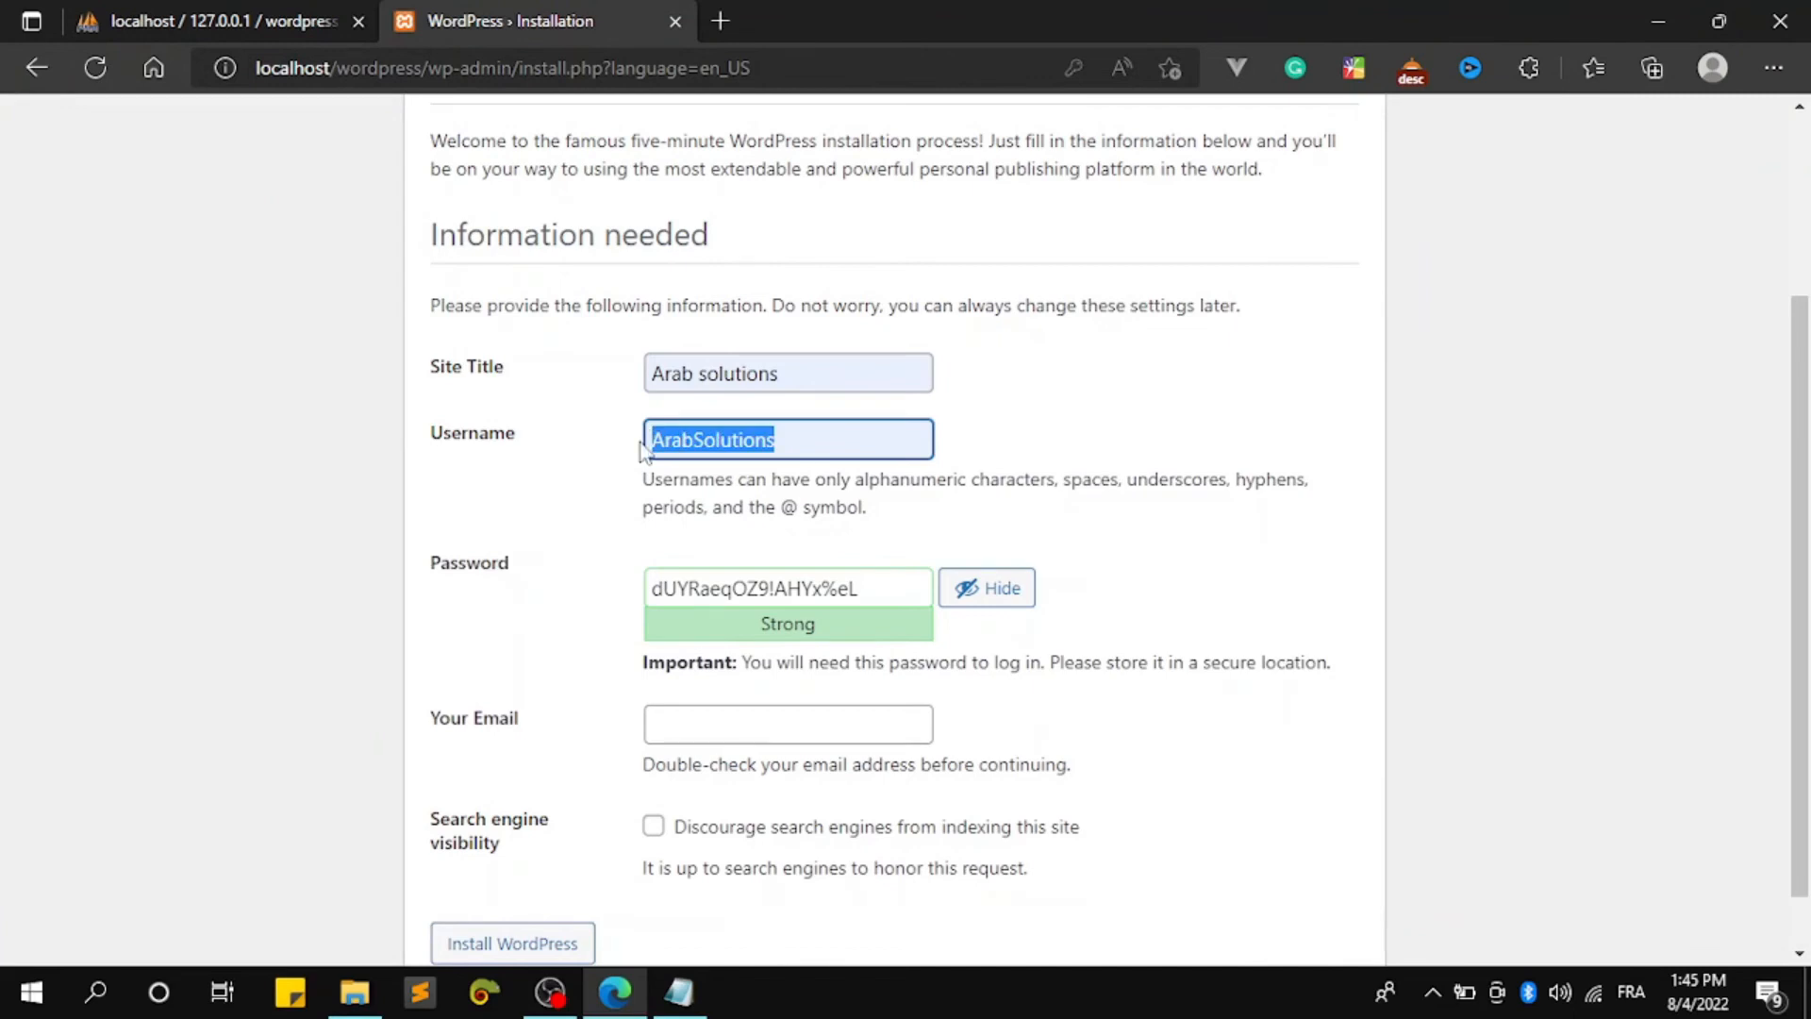
pyautogui.click(679, 990)
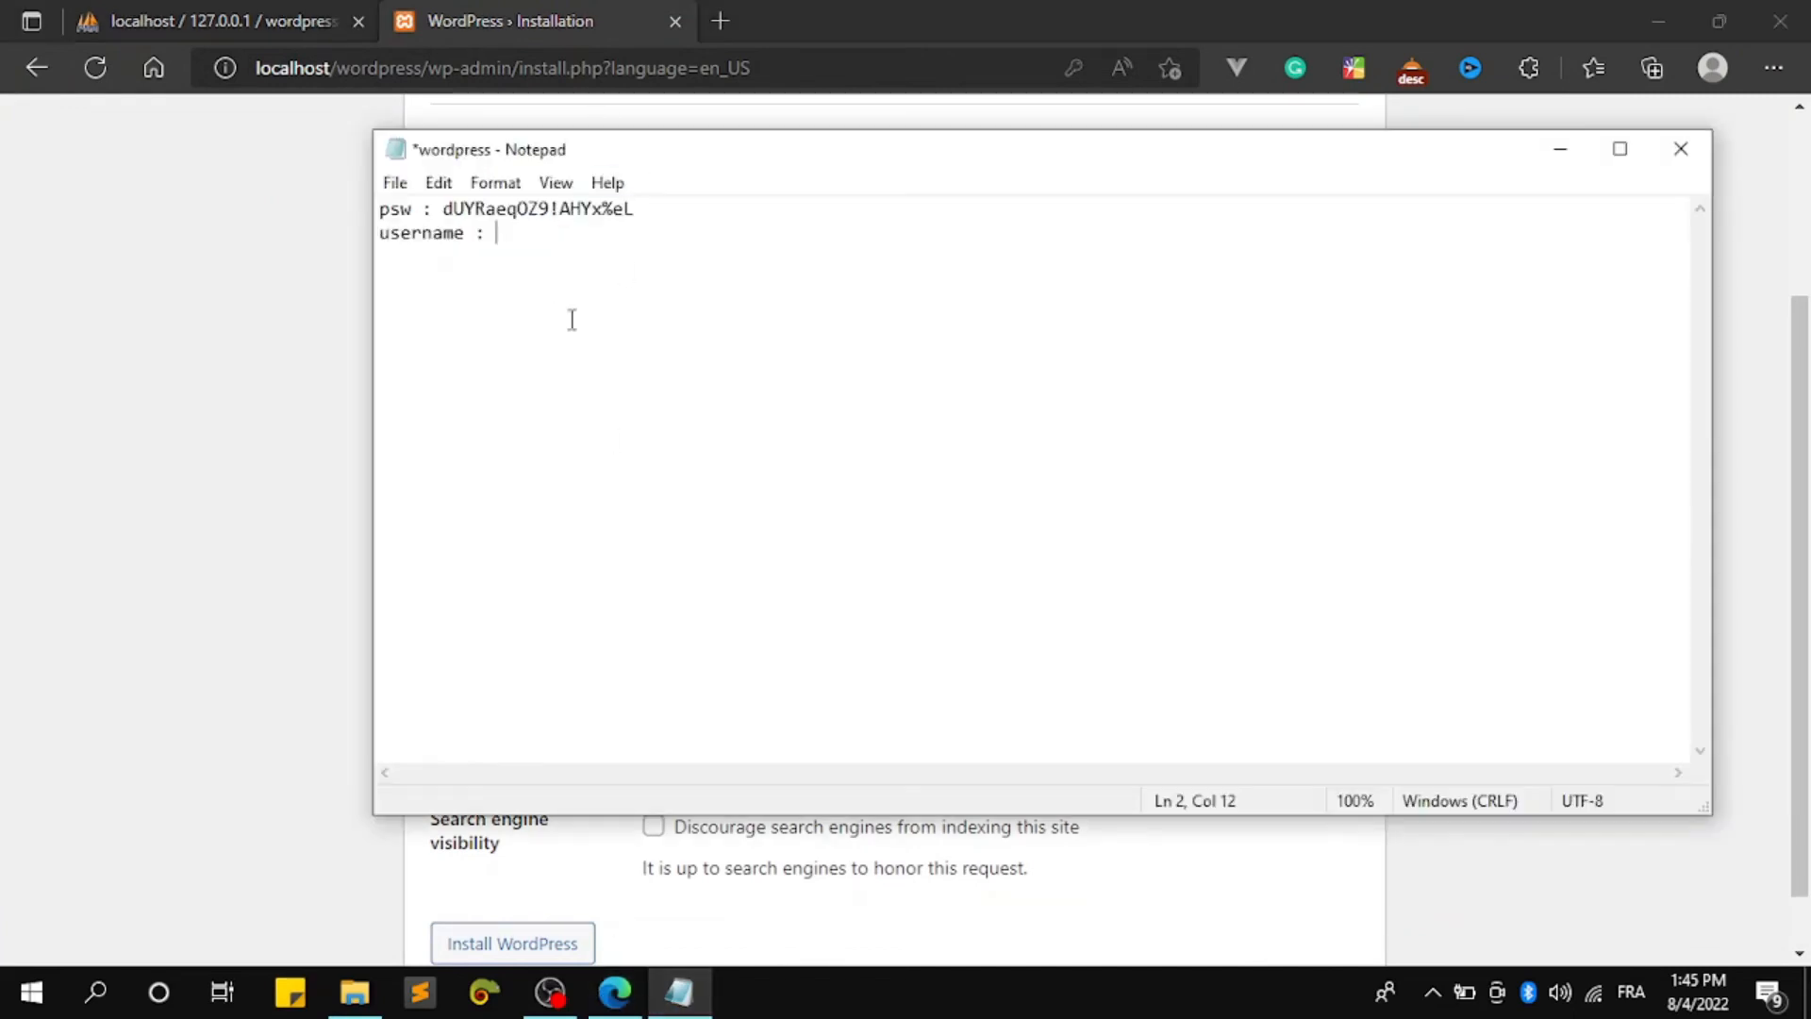
pyautogui.hotkey('ctrl', 'v')
pyautogui.press('Return')
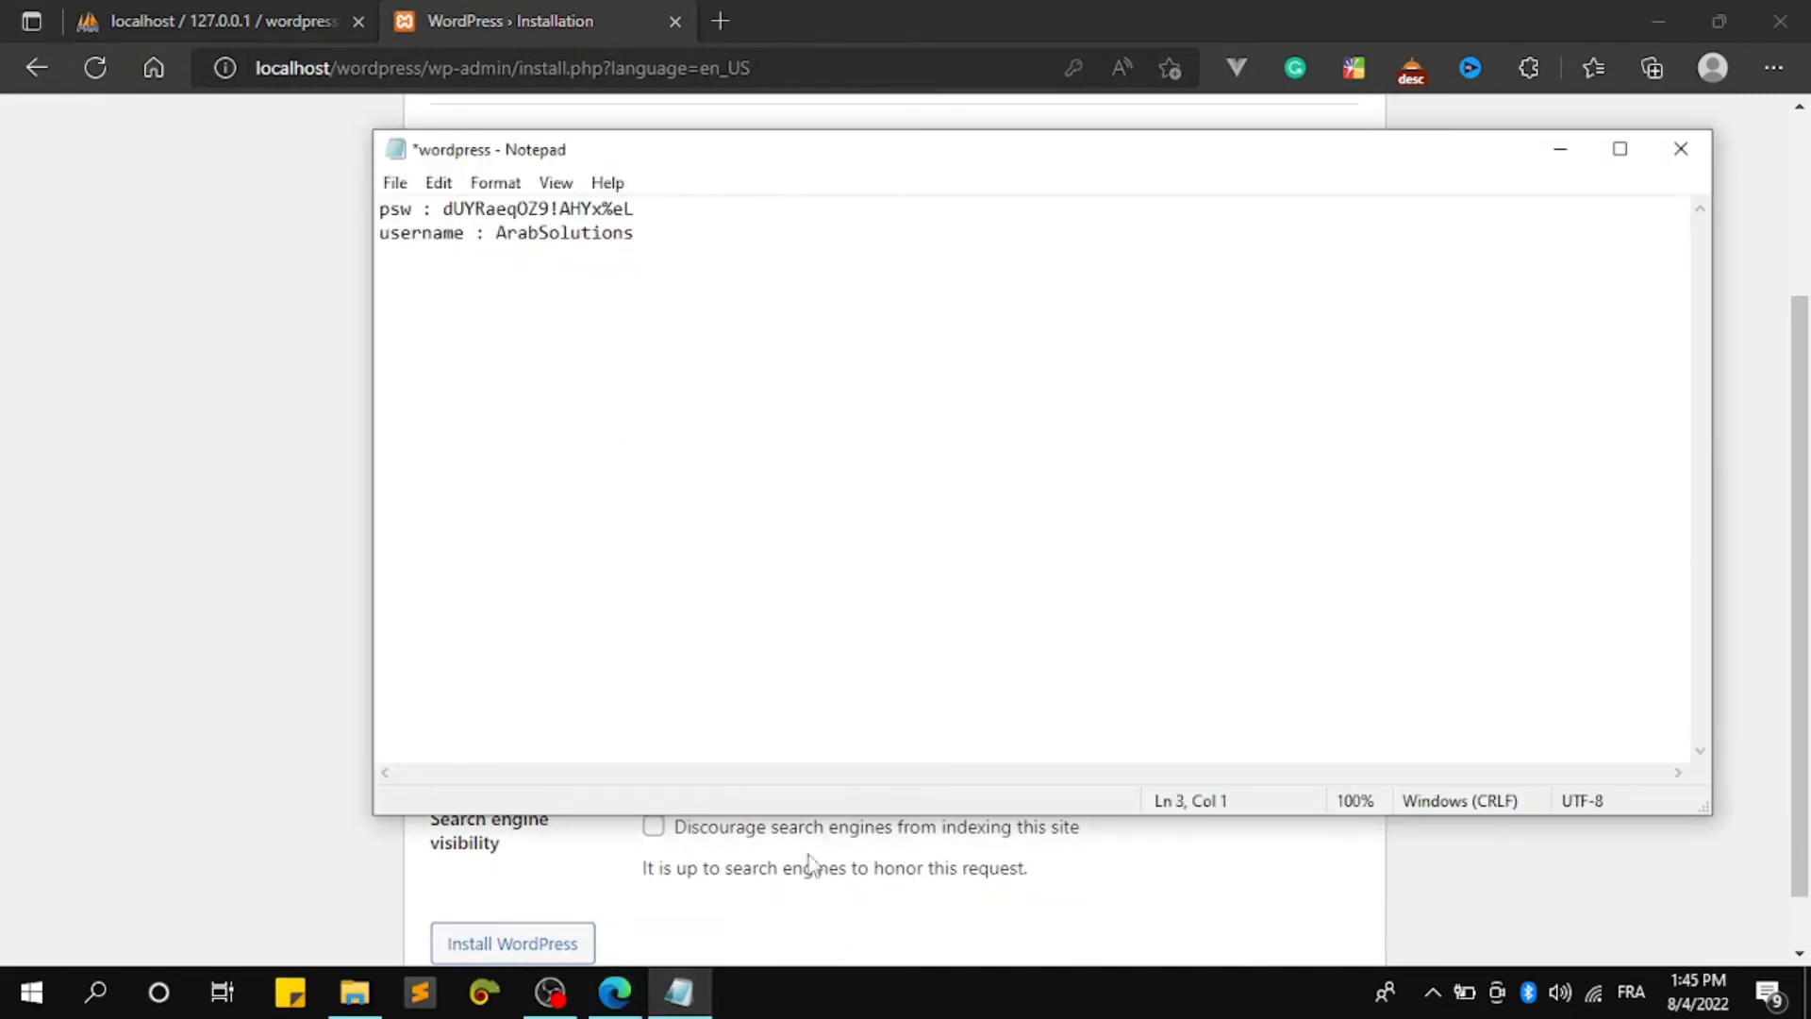
# Fill the email field with the saved email suggestion and copy the address
pyautogui.click(1147, 894)
pyautogui.scroll(-1, 769, 547)
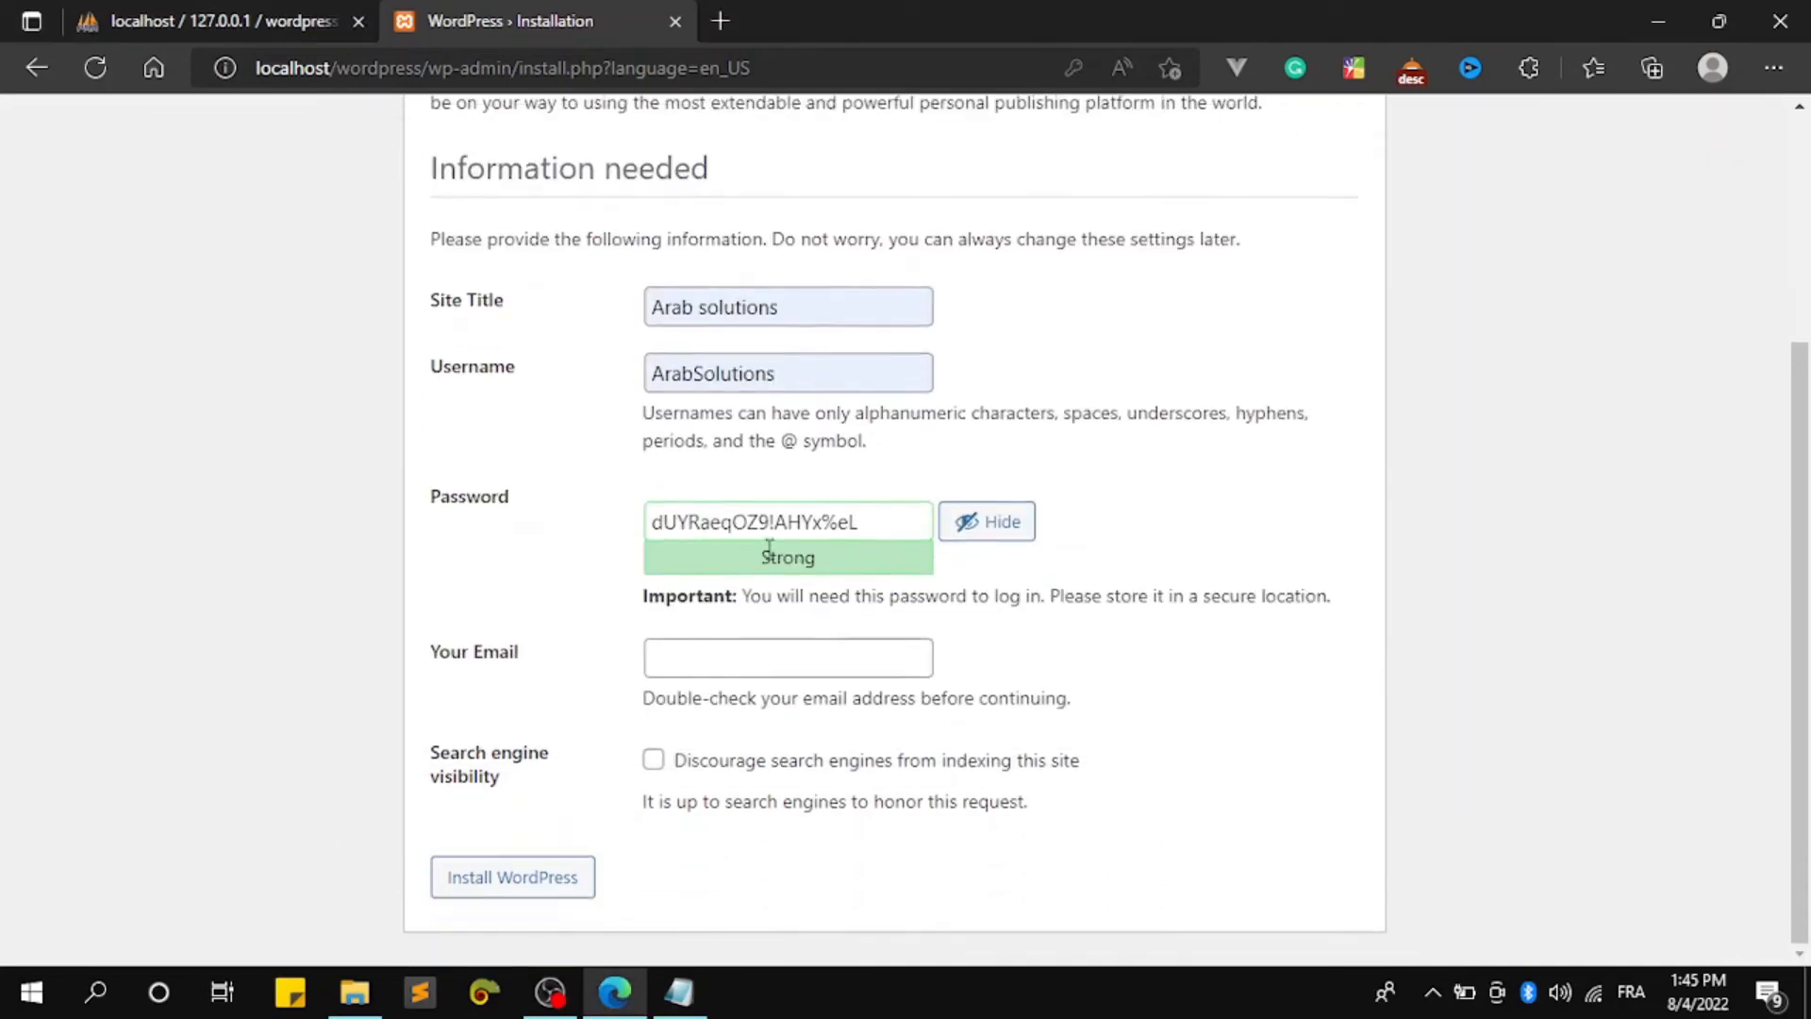
pyautogui.click(791, 667)
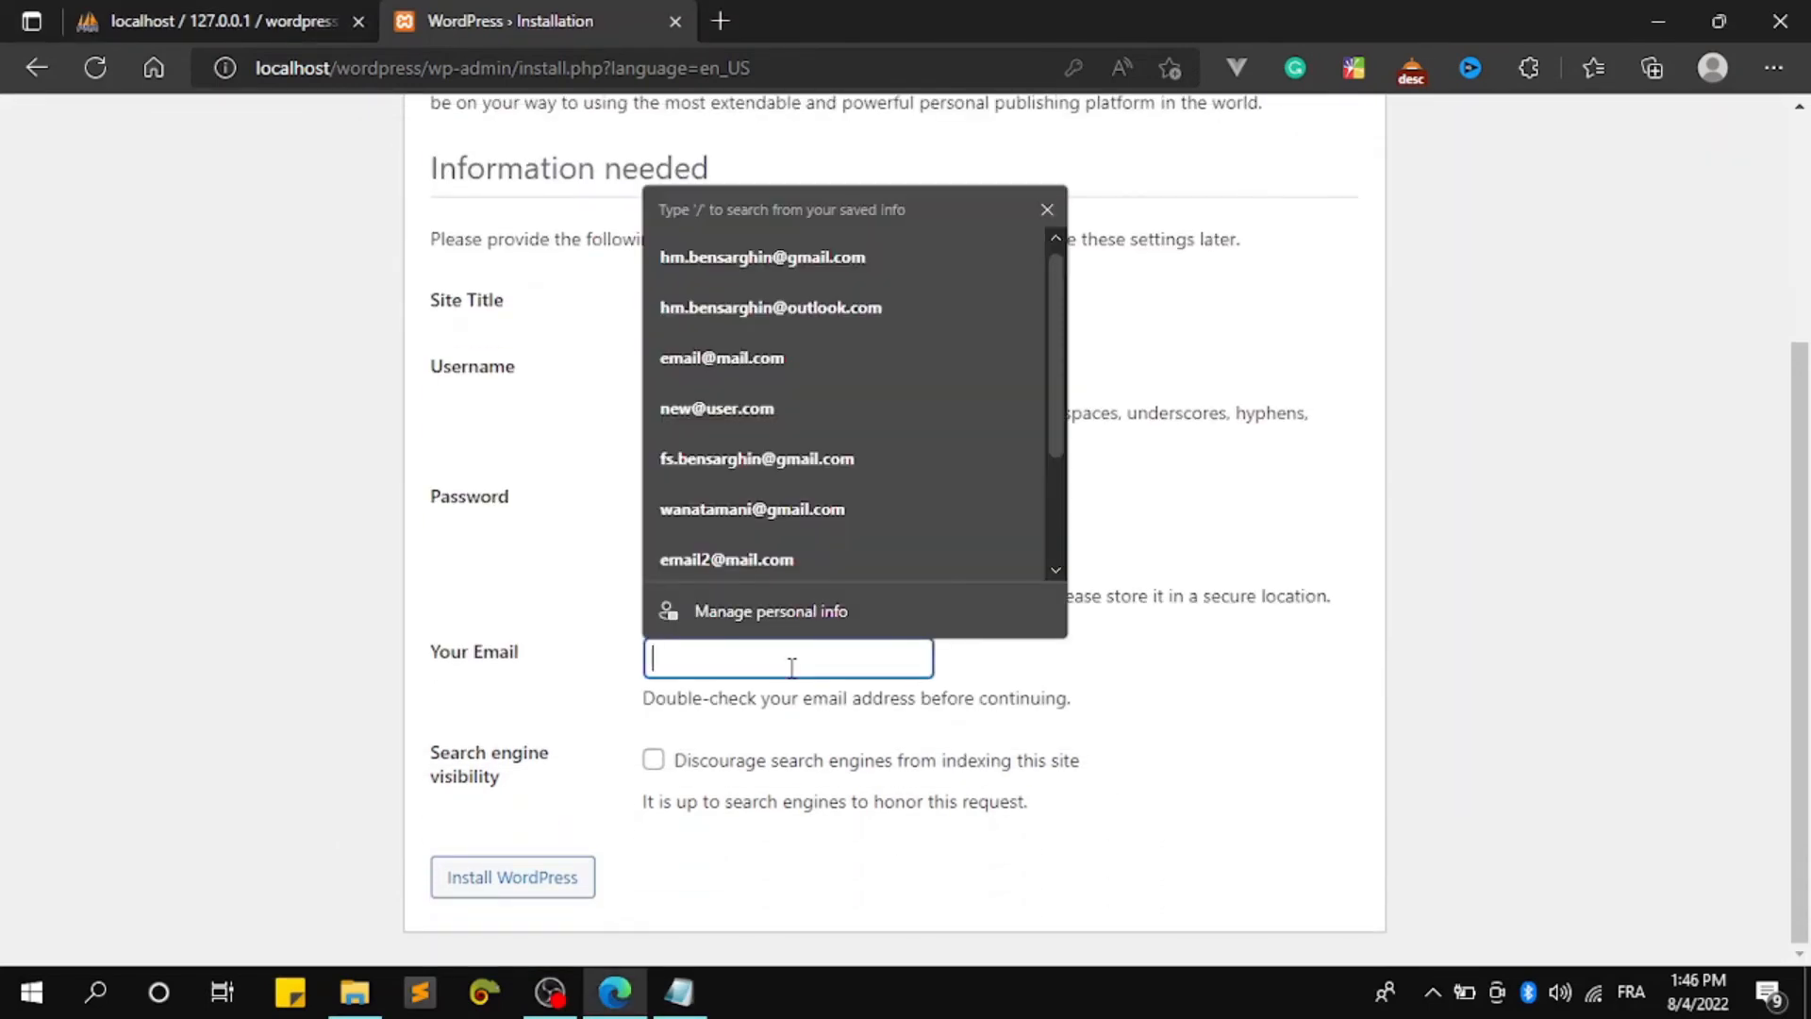
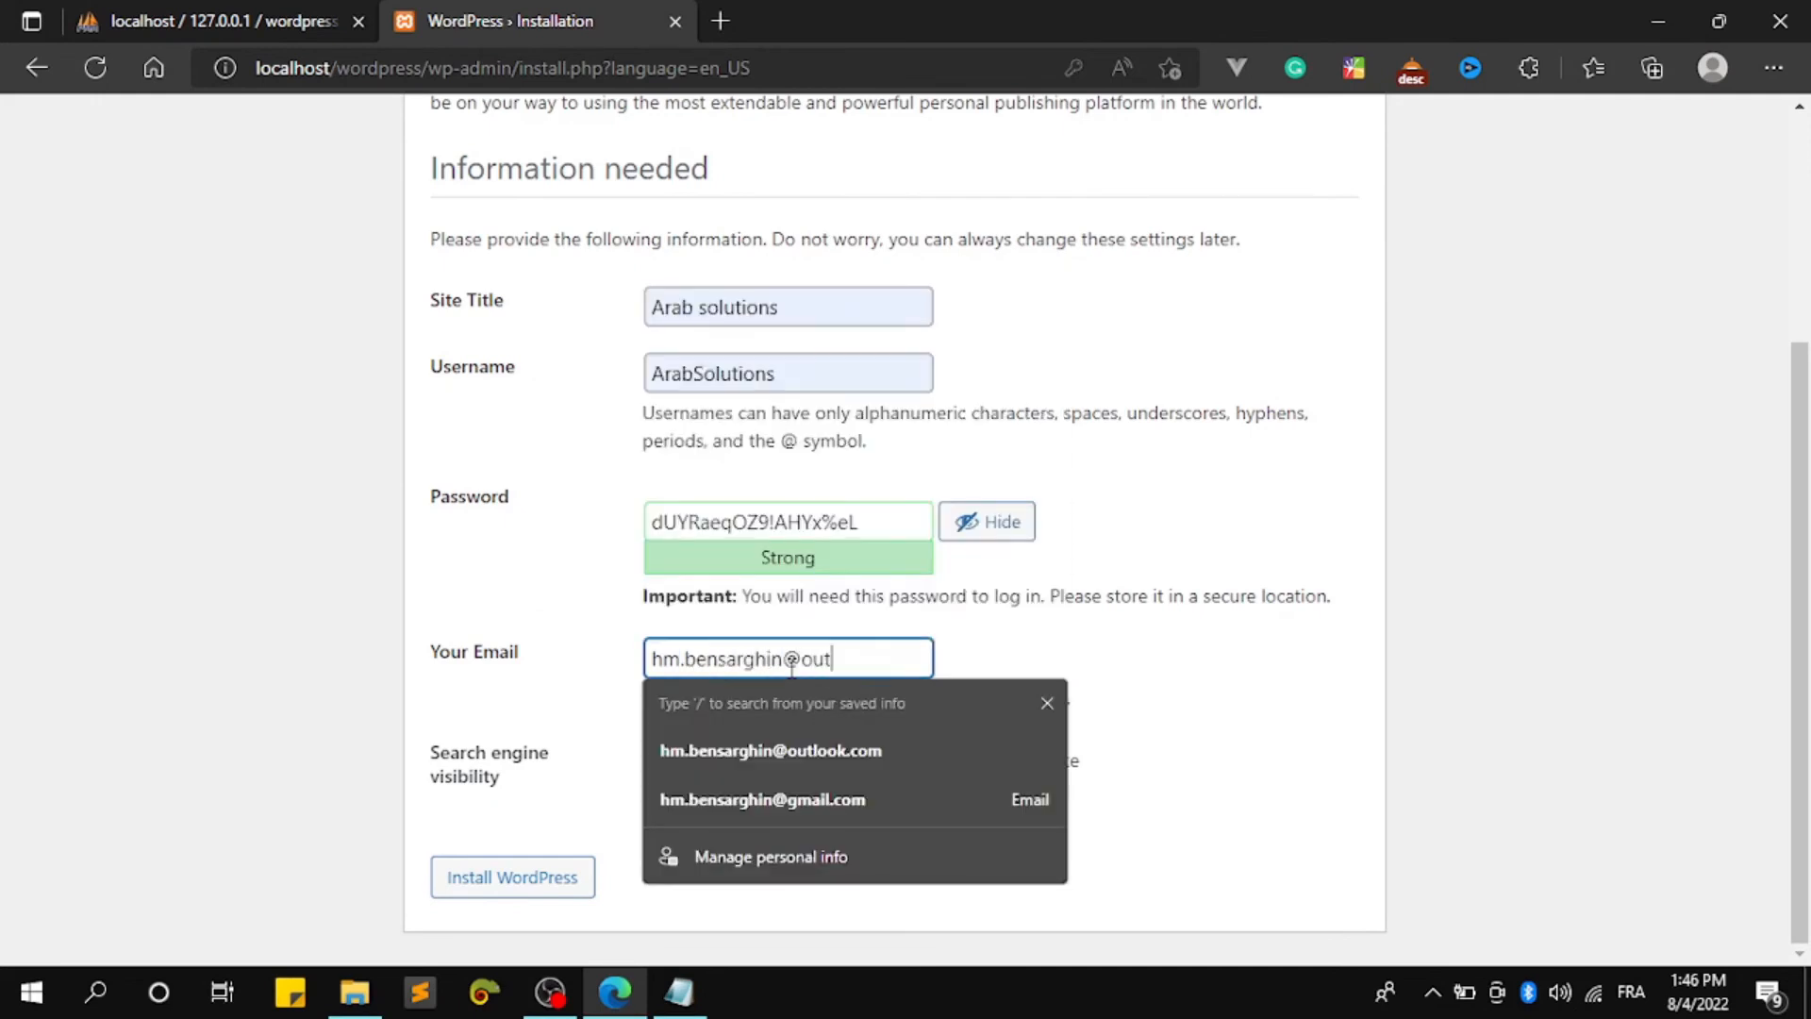
pyautogui.press('Down')
pyautogui.press('Return')
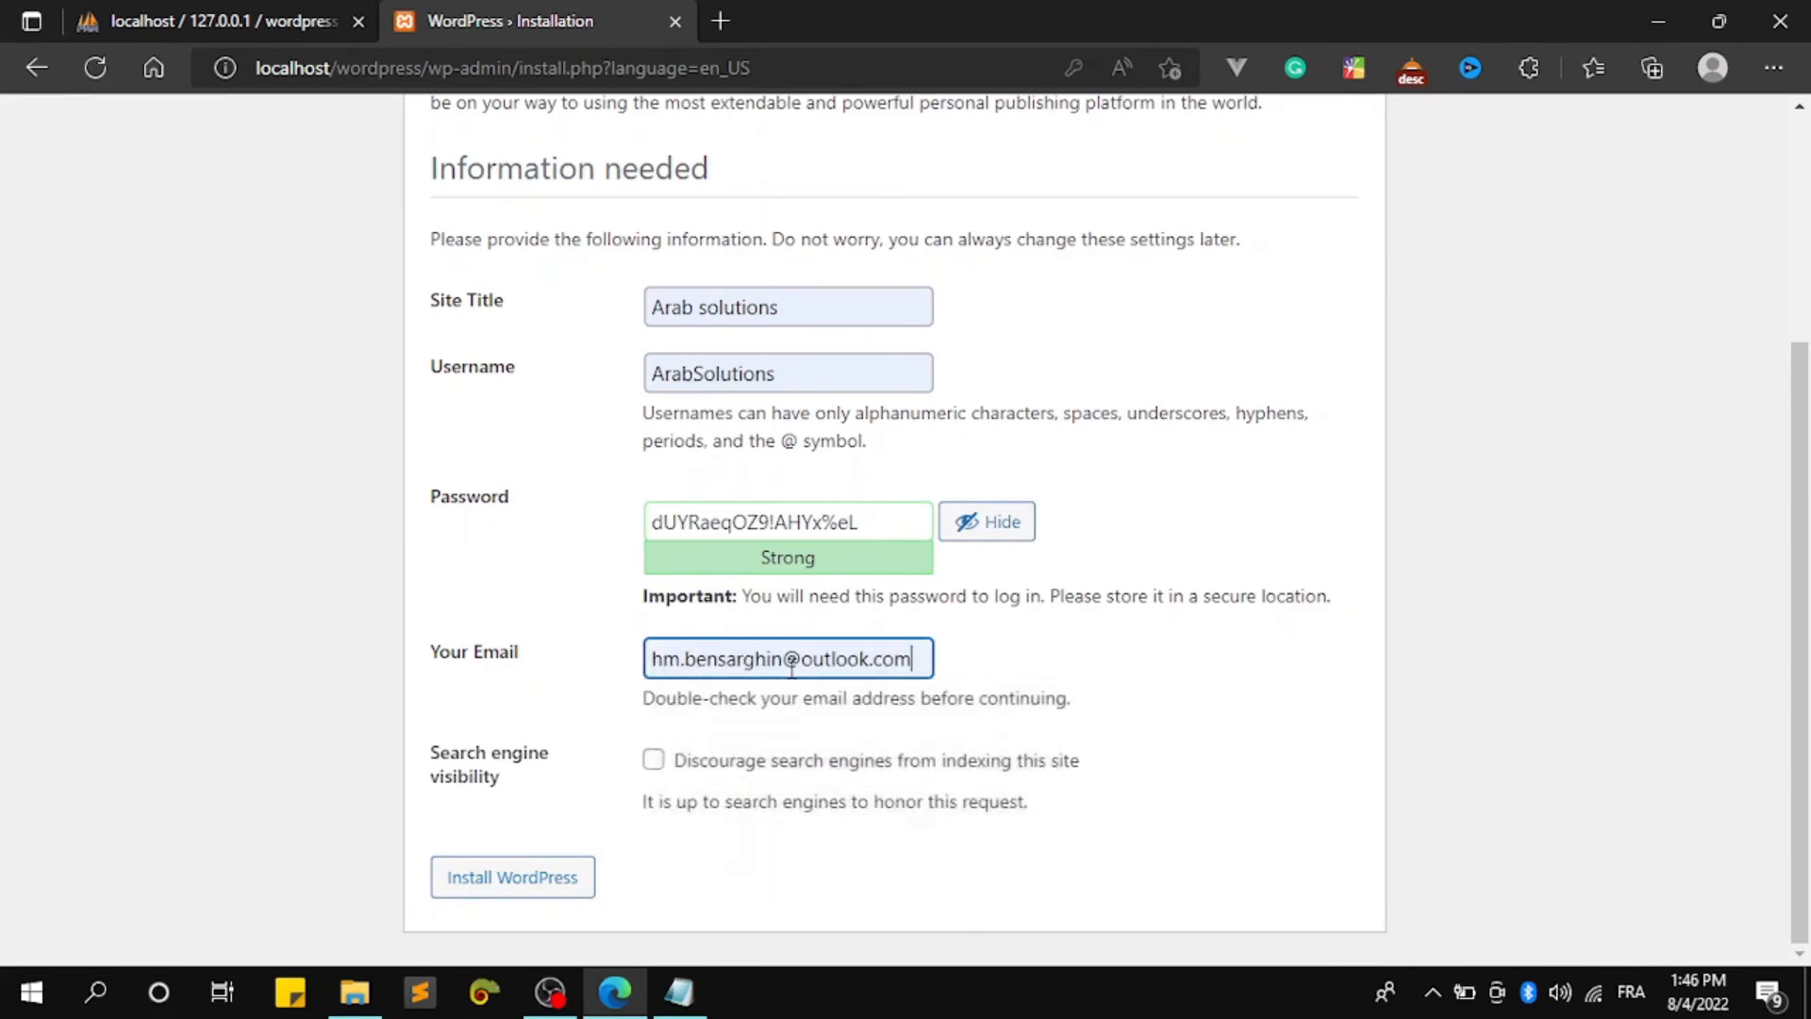
pyautogui.moveTo(666, 667); pyautogui.dragTo(1051, 667)
pyautogui.hotkey('ctrl', 'c')
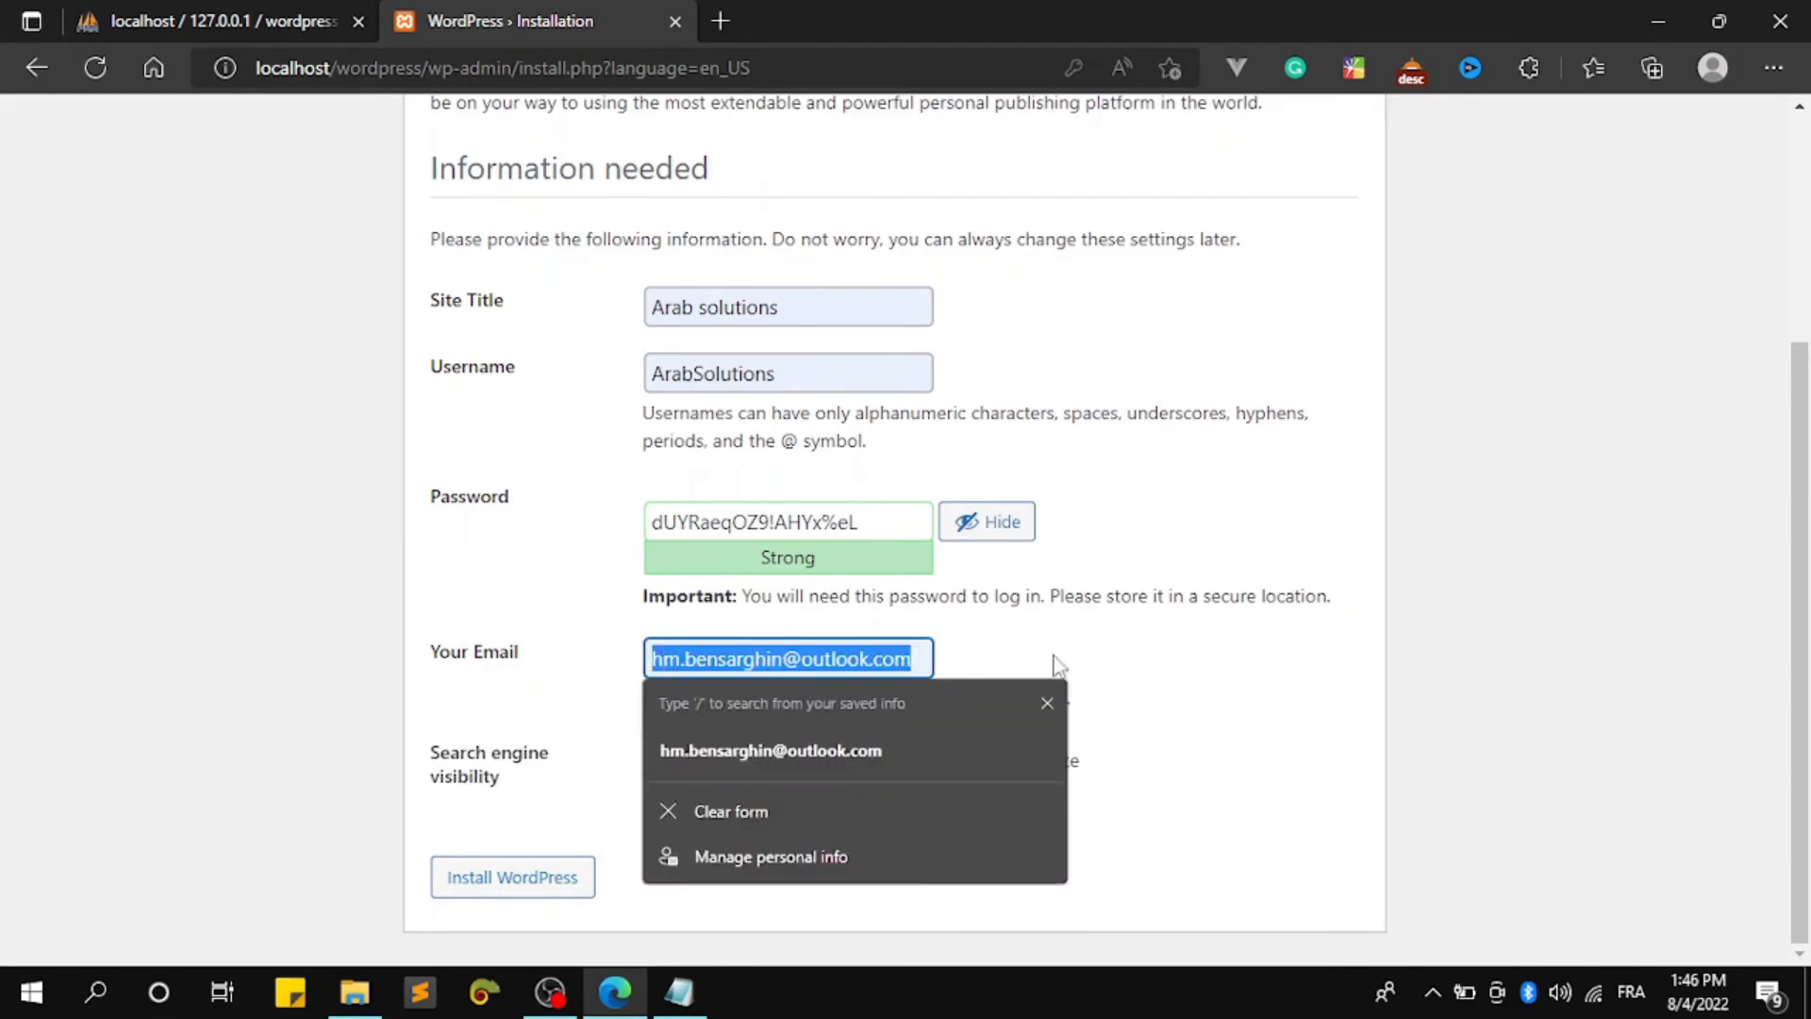
pyautogui.click(1333, 671)
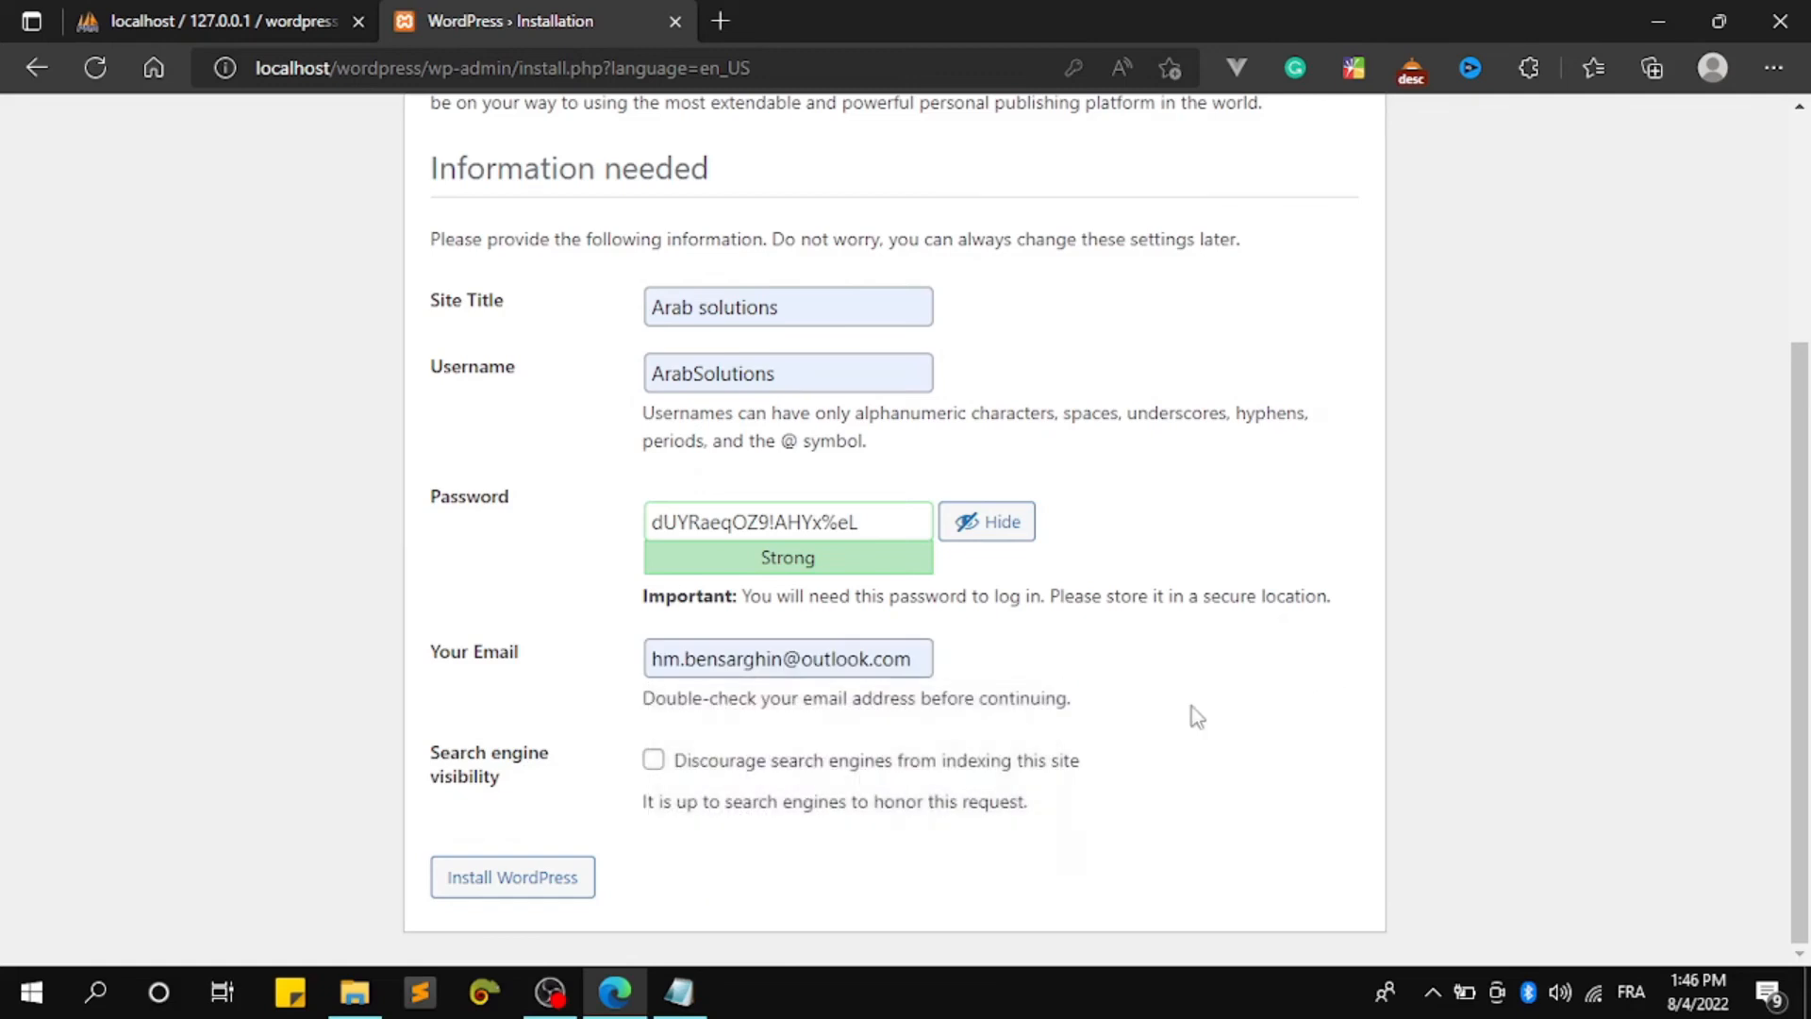
# Add an 'email :' line with the pasted address, save the note, and close it
pyautogui.click(679, 992)
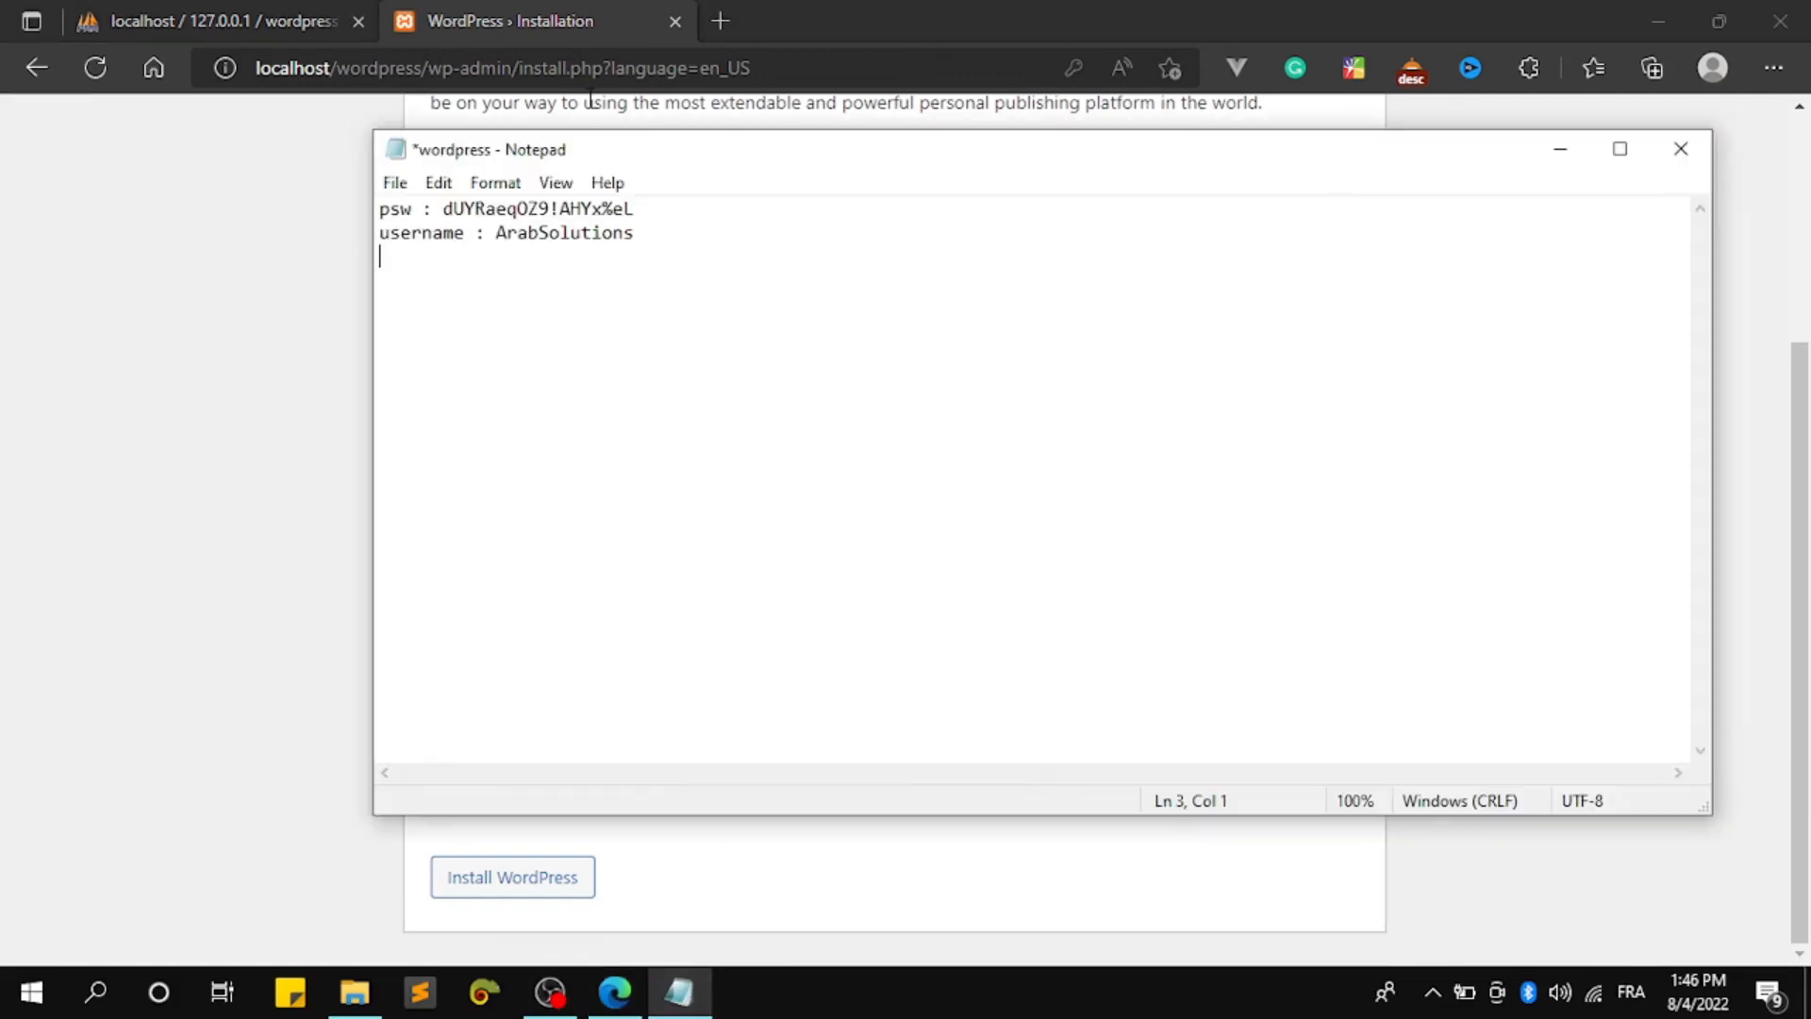
pyautogui.write('email :')
pyautogui.hotkey('ctrl', 'v')
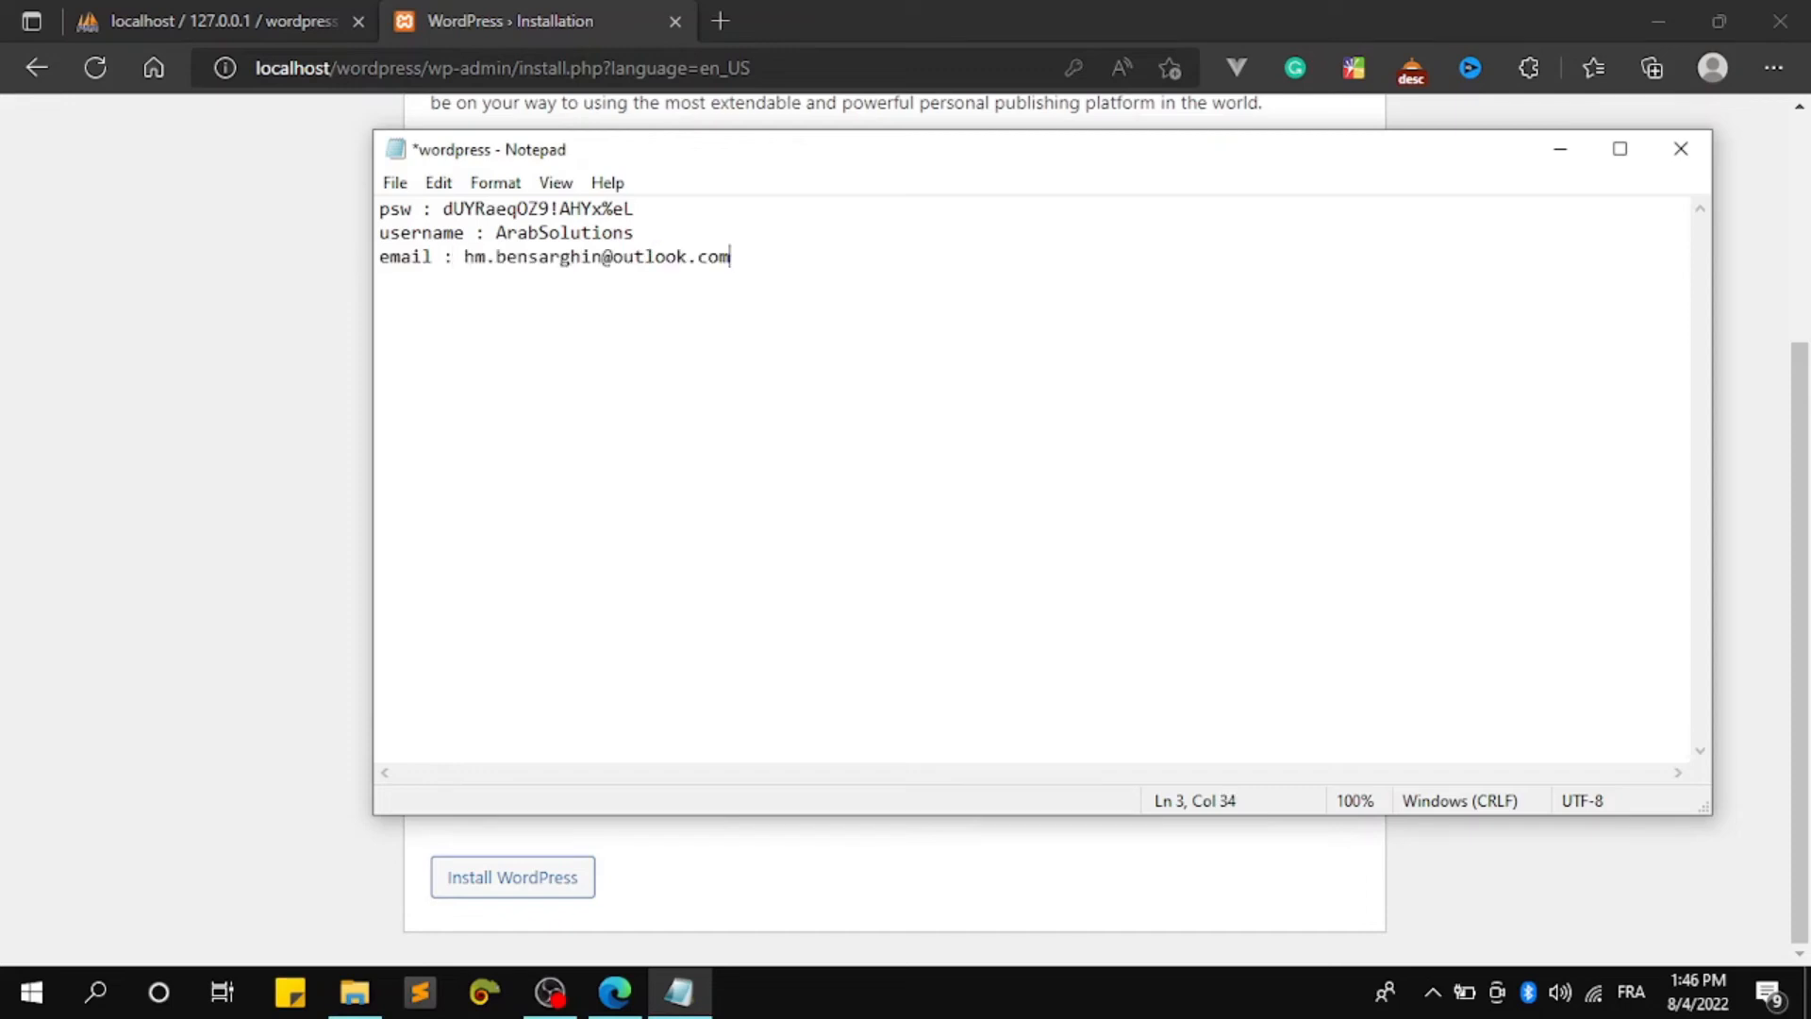
pyautogui.hotkey('ctrl', 's')
pyautogui.click(1680, 148)
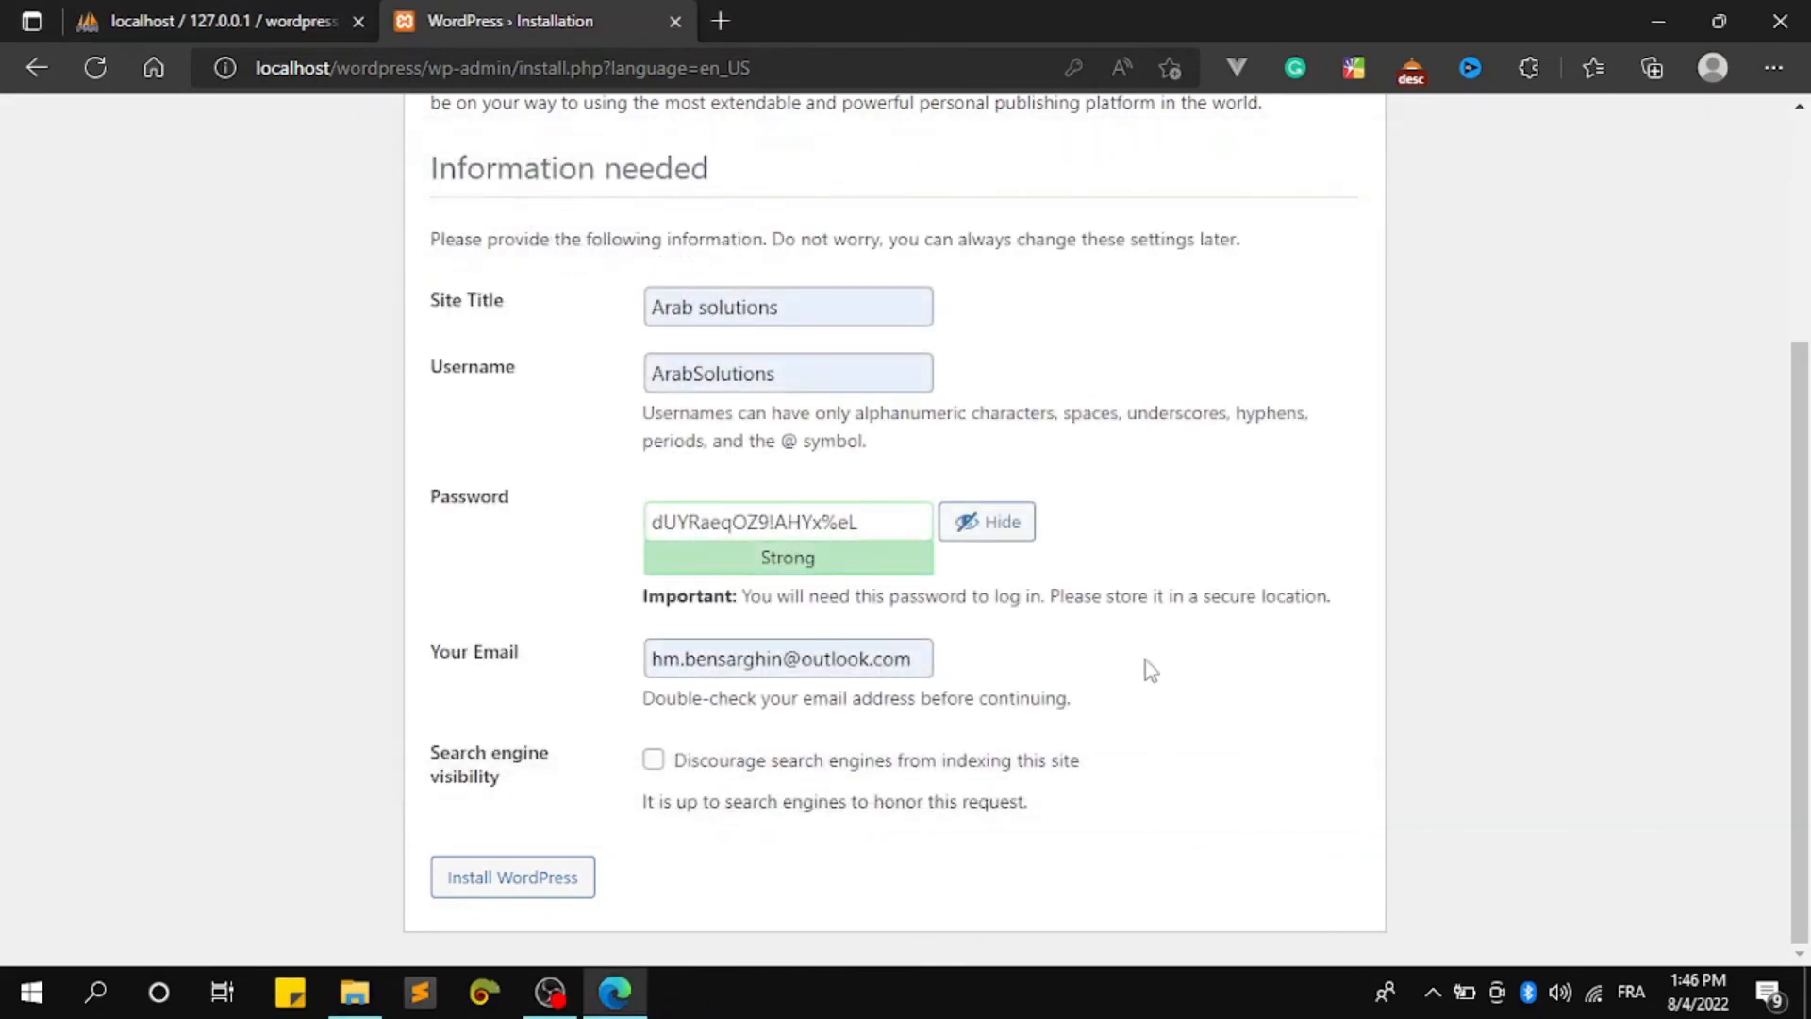
# Install WordPress and select the new admin username shown on the Success! page
pyautogui.click(493, 875)
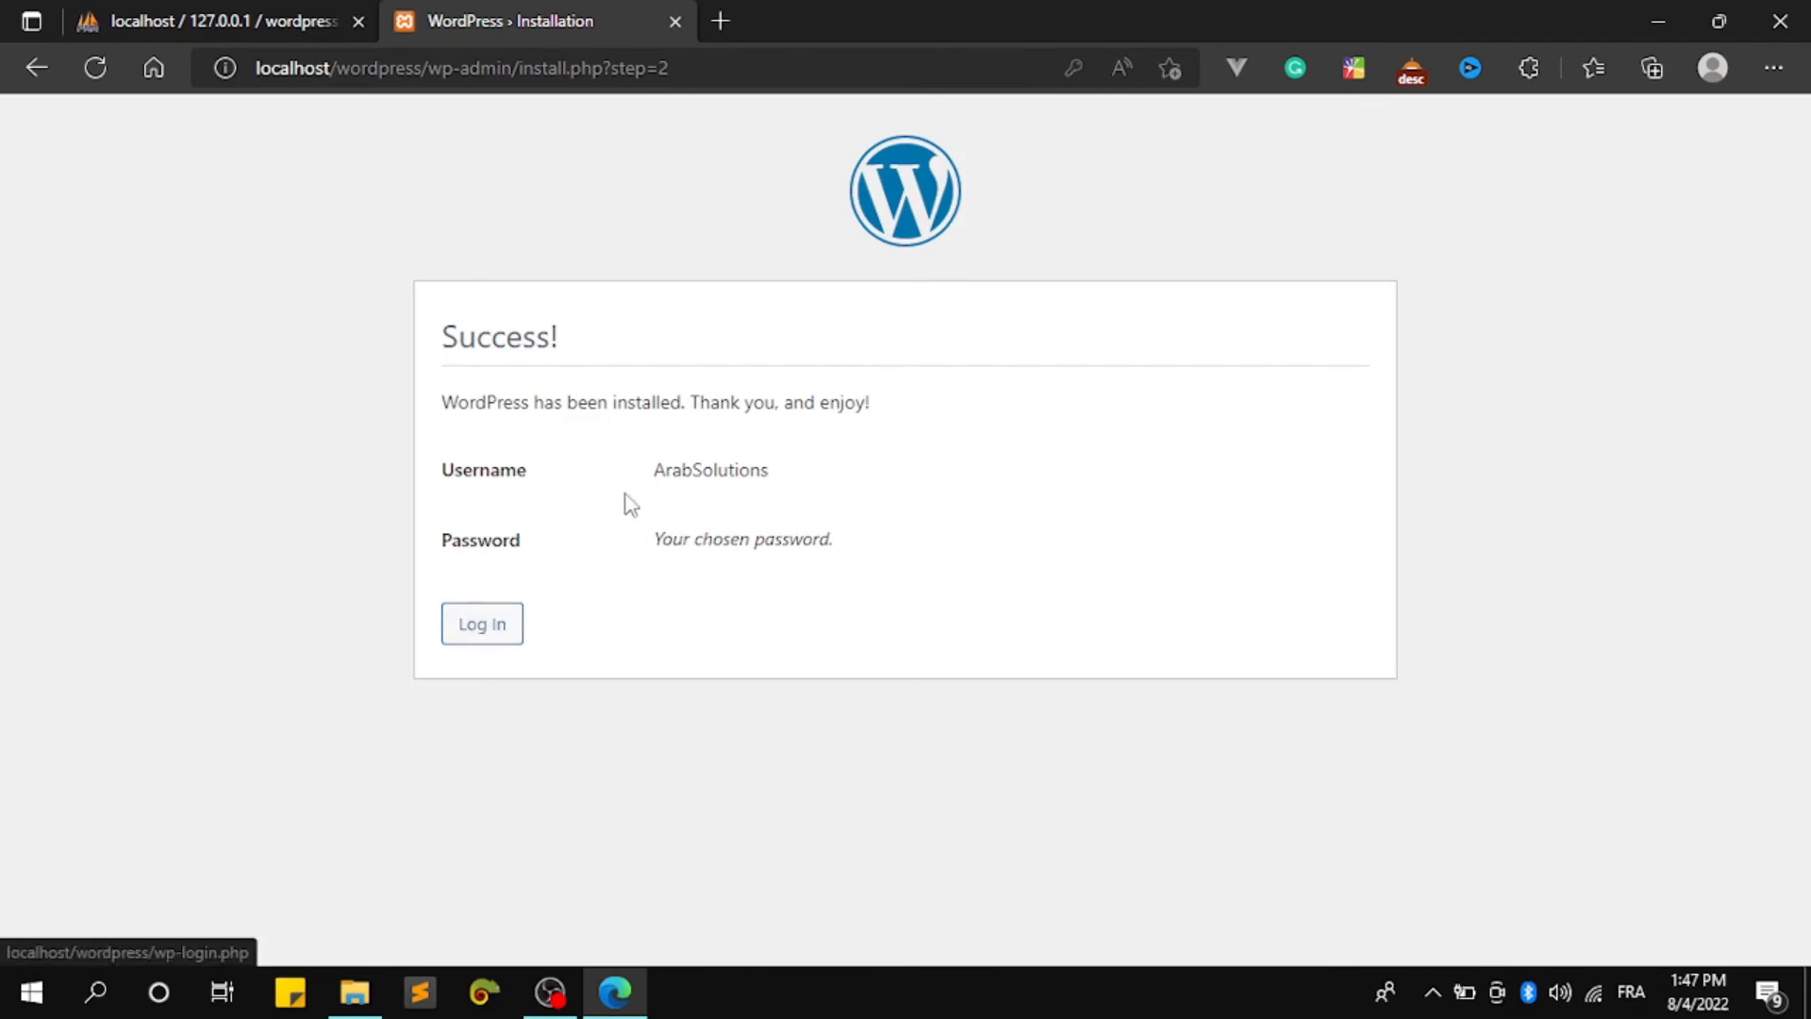
pyautogui.moveTo(653, 470); pyautogui.dragTo(788, 481)
pyautogui.hotkey('ctrl', 'c')
# On the login page, replace the autofilled username with the copied site username
pyautogui.click(478, 632)
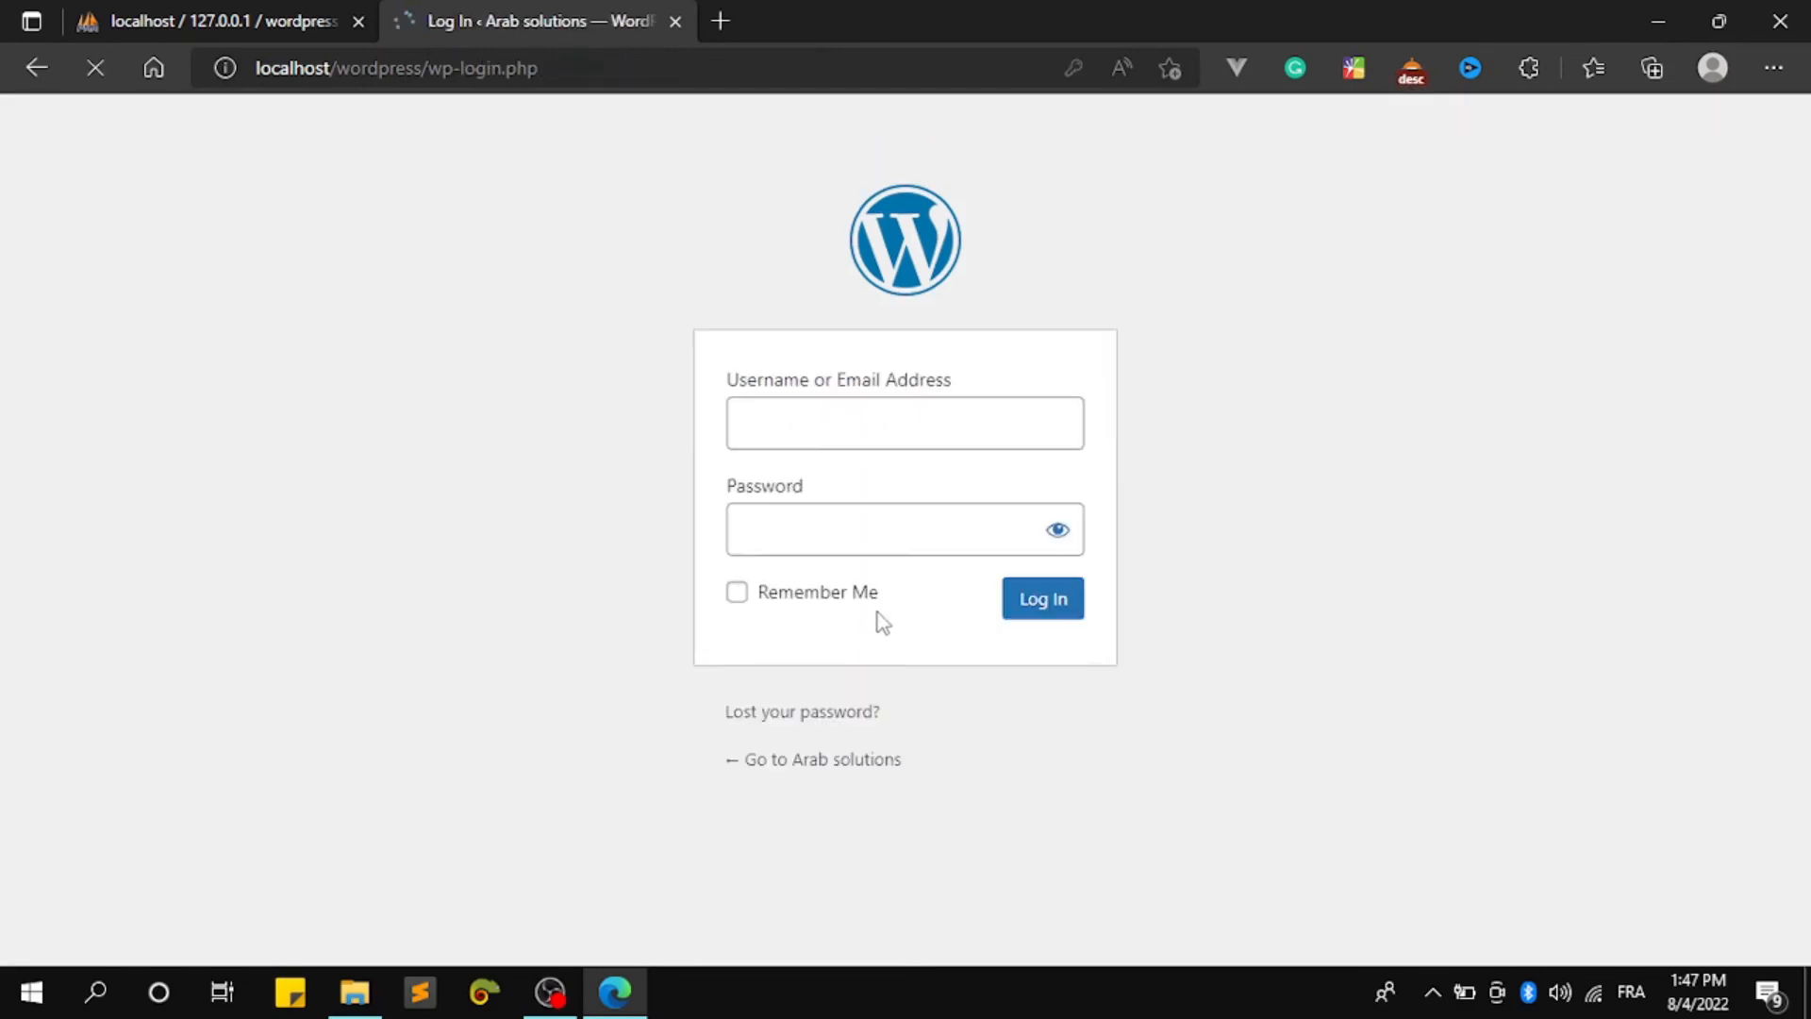
pyautogui.moveTo(949, 434); pyautogui.dragTo(433, 394)
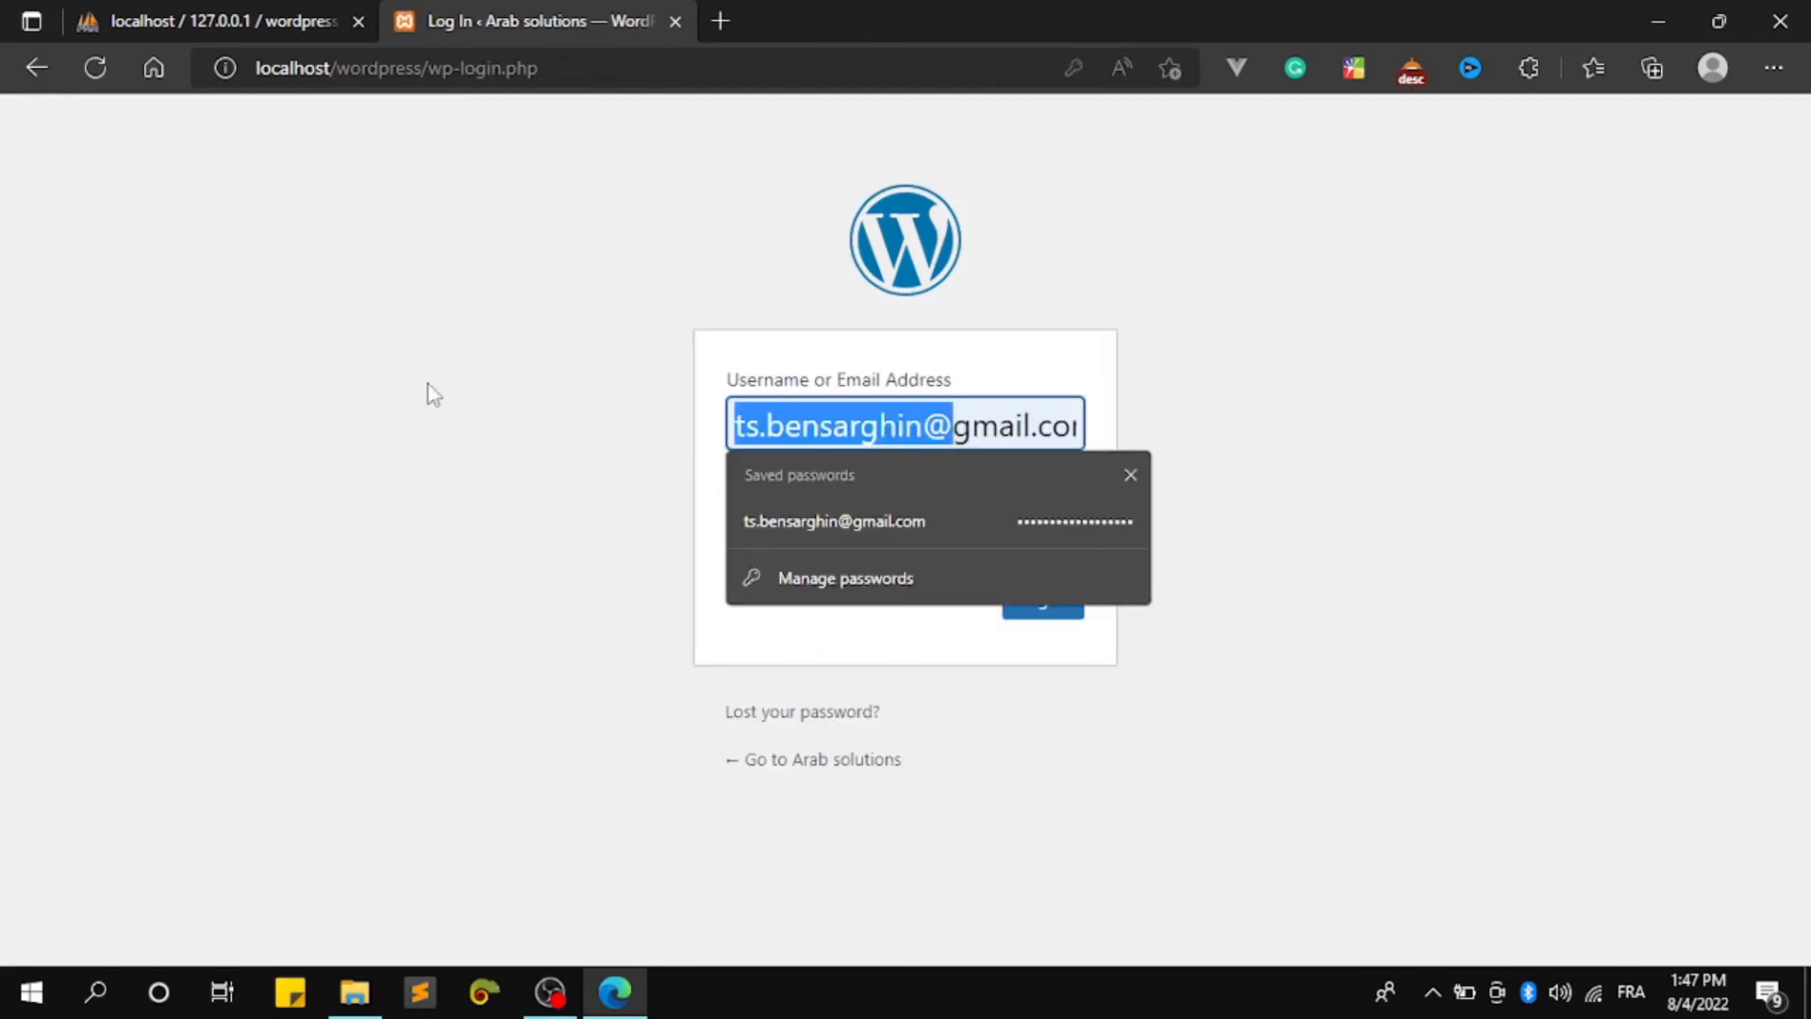
pyautogui.hotkey('ctrl', 'a')
pyautogui.hotkey('ctrl', 'v')
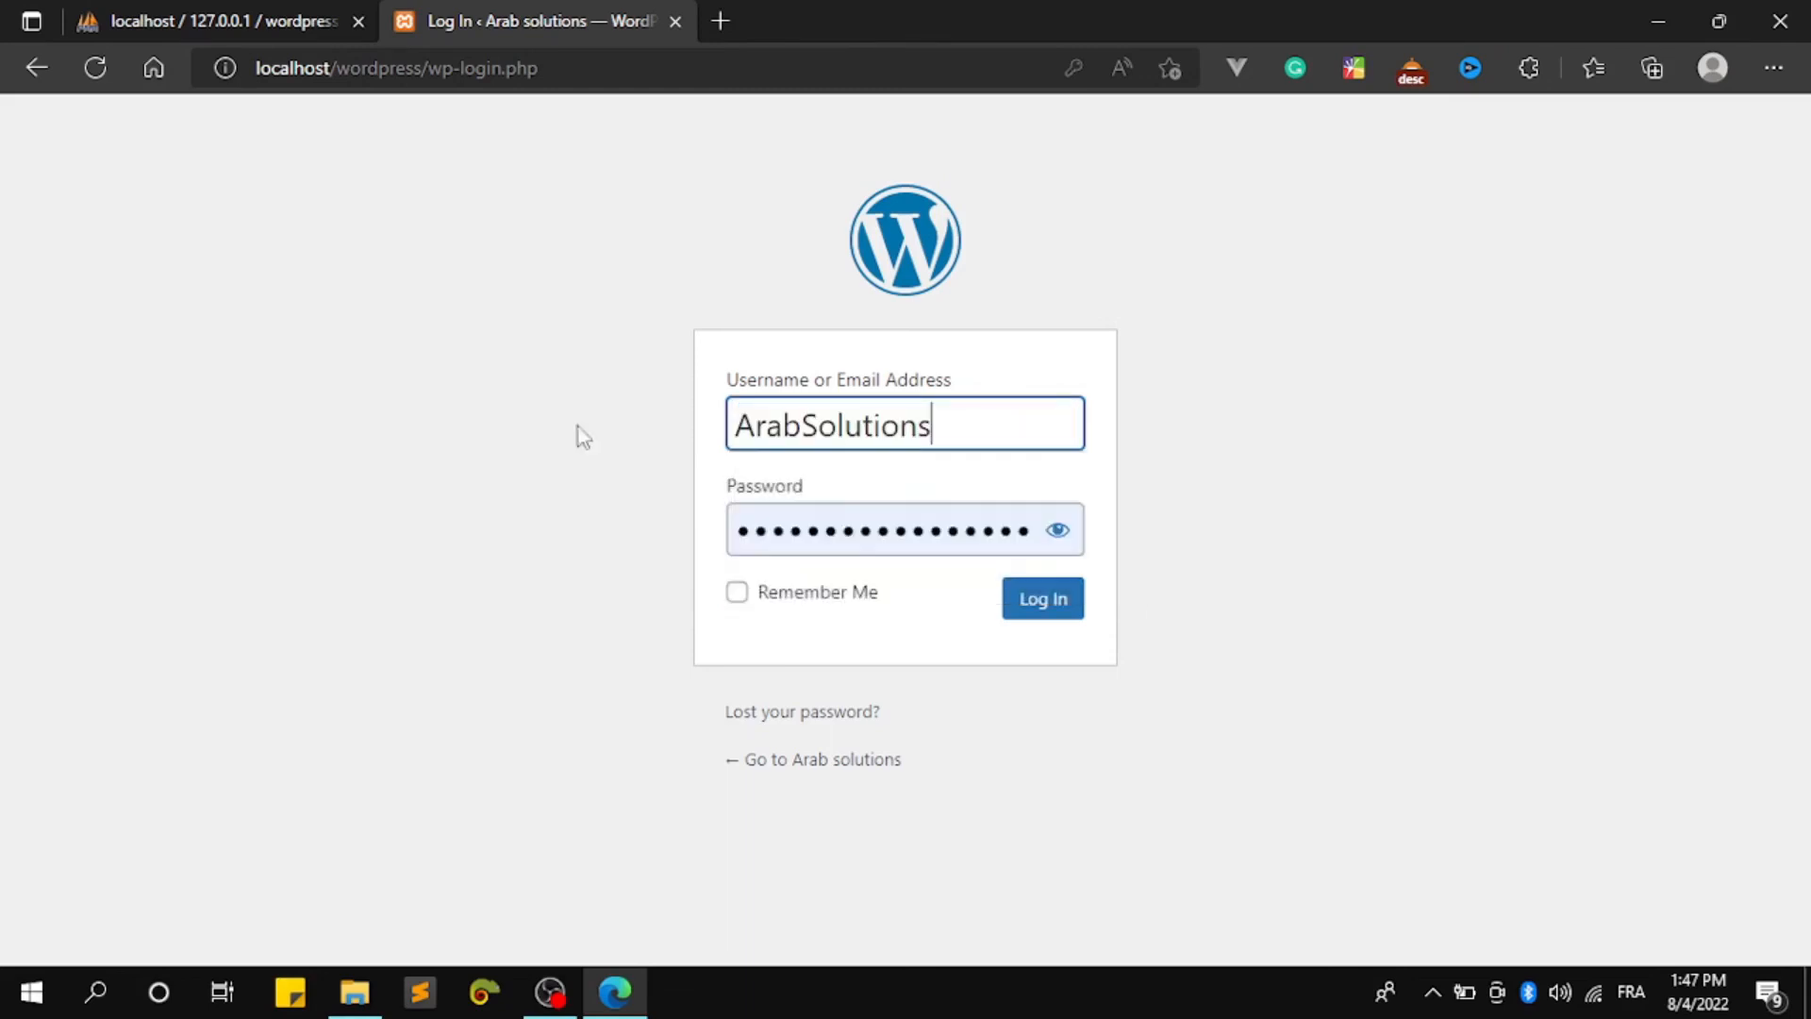
# Replace the password with the saved one from clipboard history and log in
pyautogui.doubleClick(990, 529)
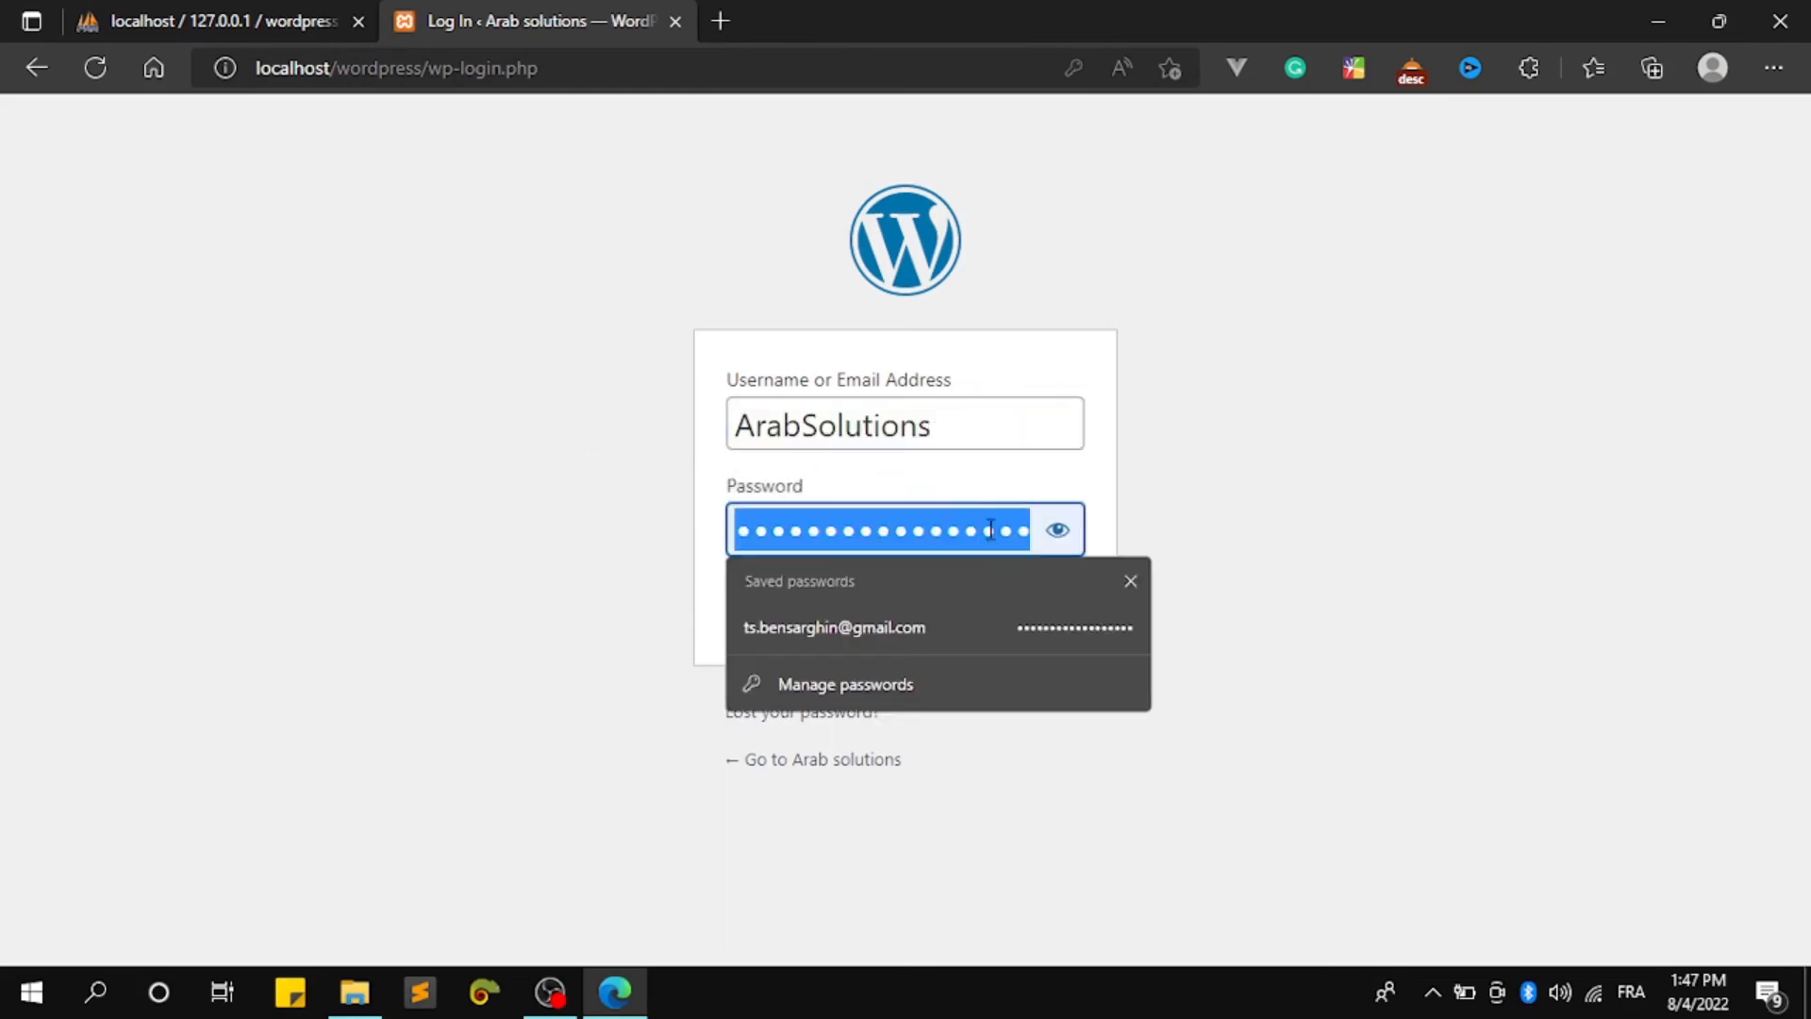
pyautogui.press('BackSpace')
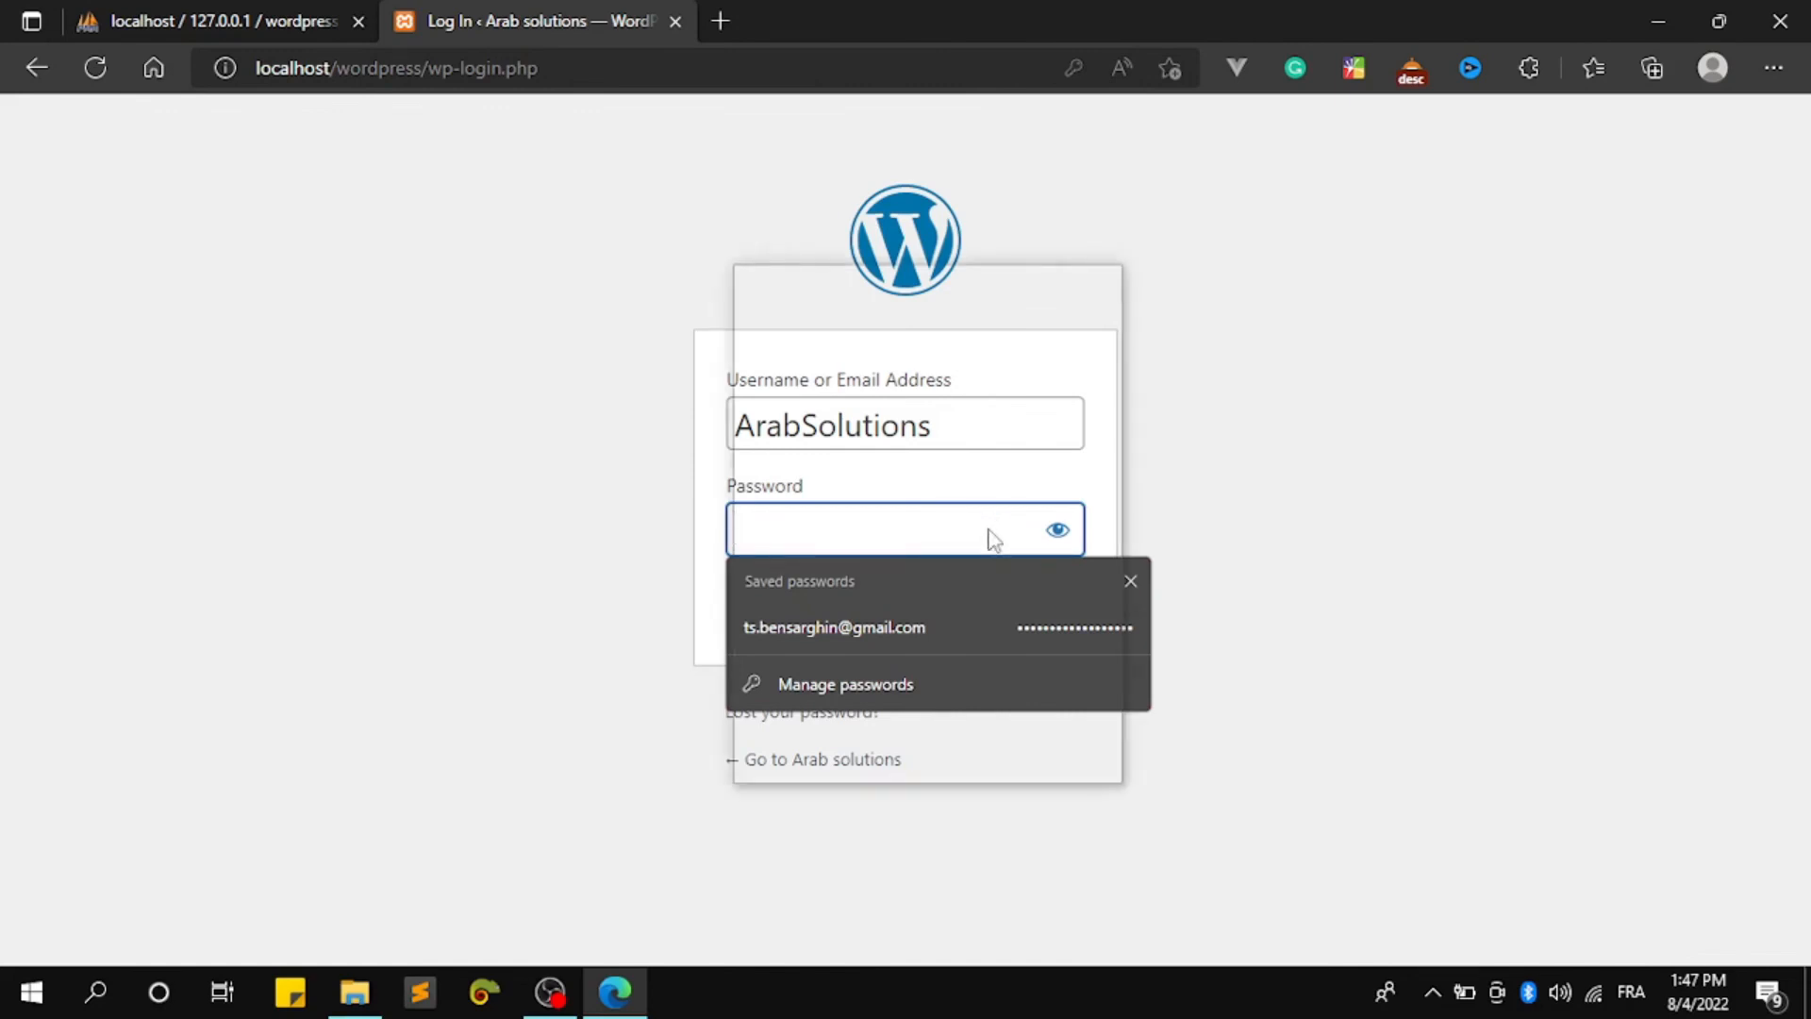
pyautogui.press('super+v')
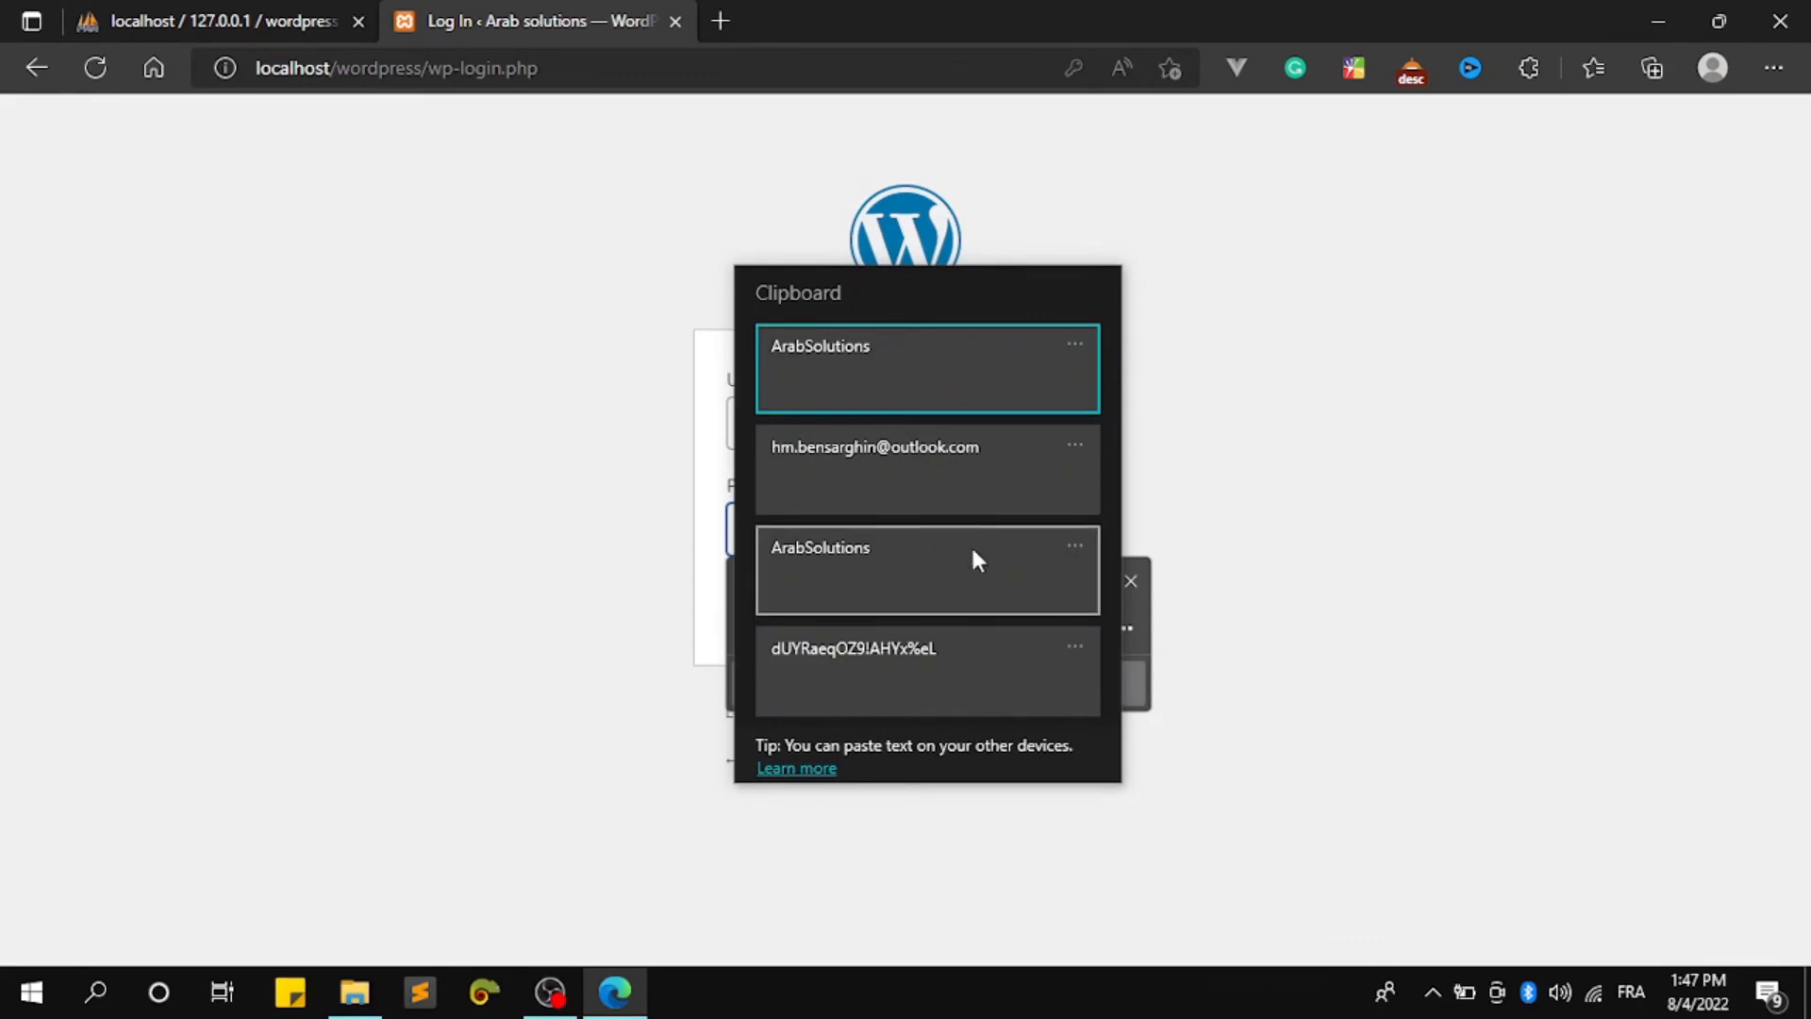
pyautogui.click(995, 641)
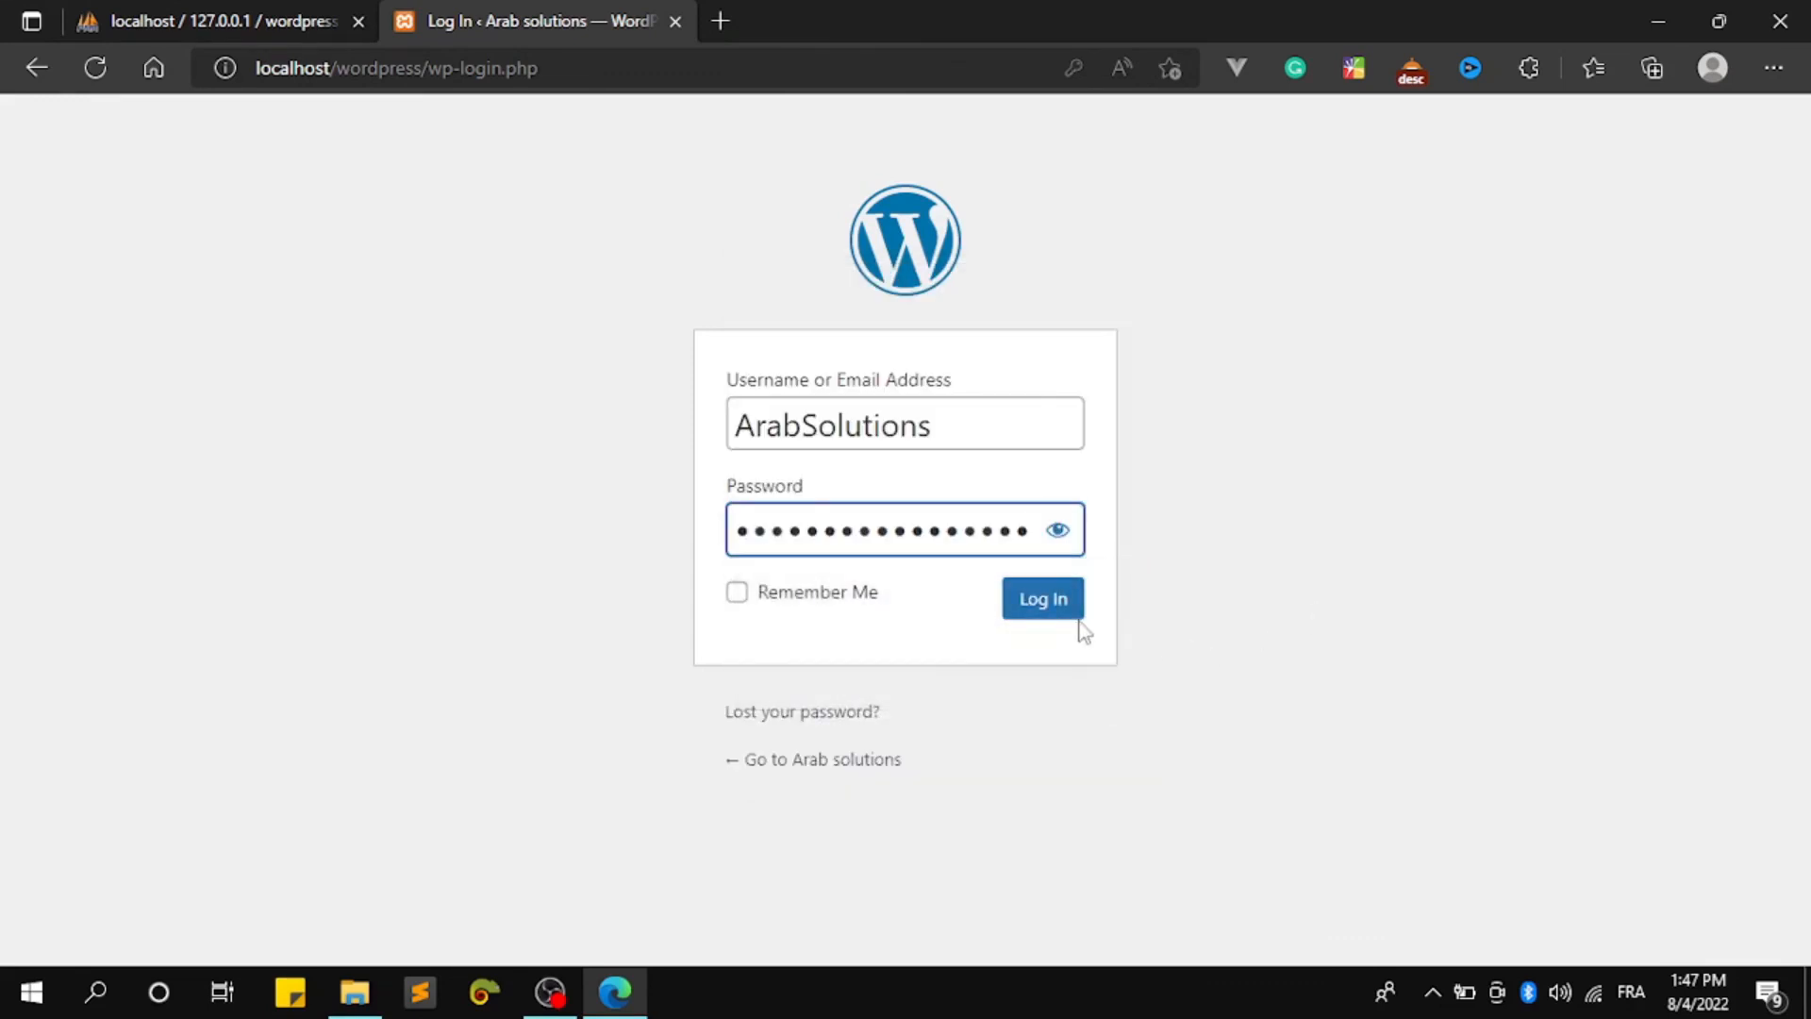
pyautogui.click(1067, 614)
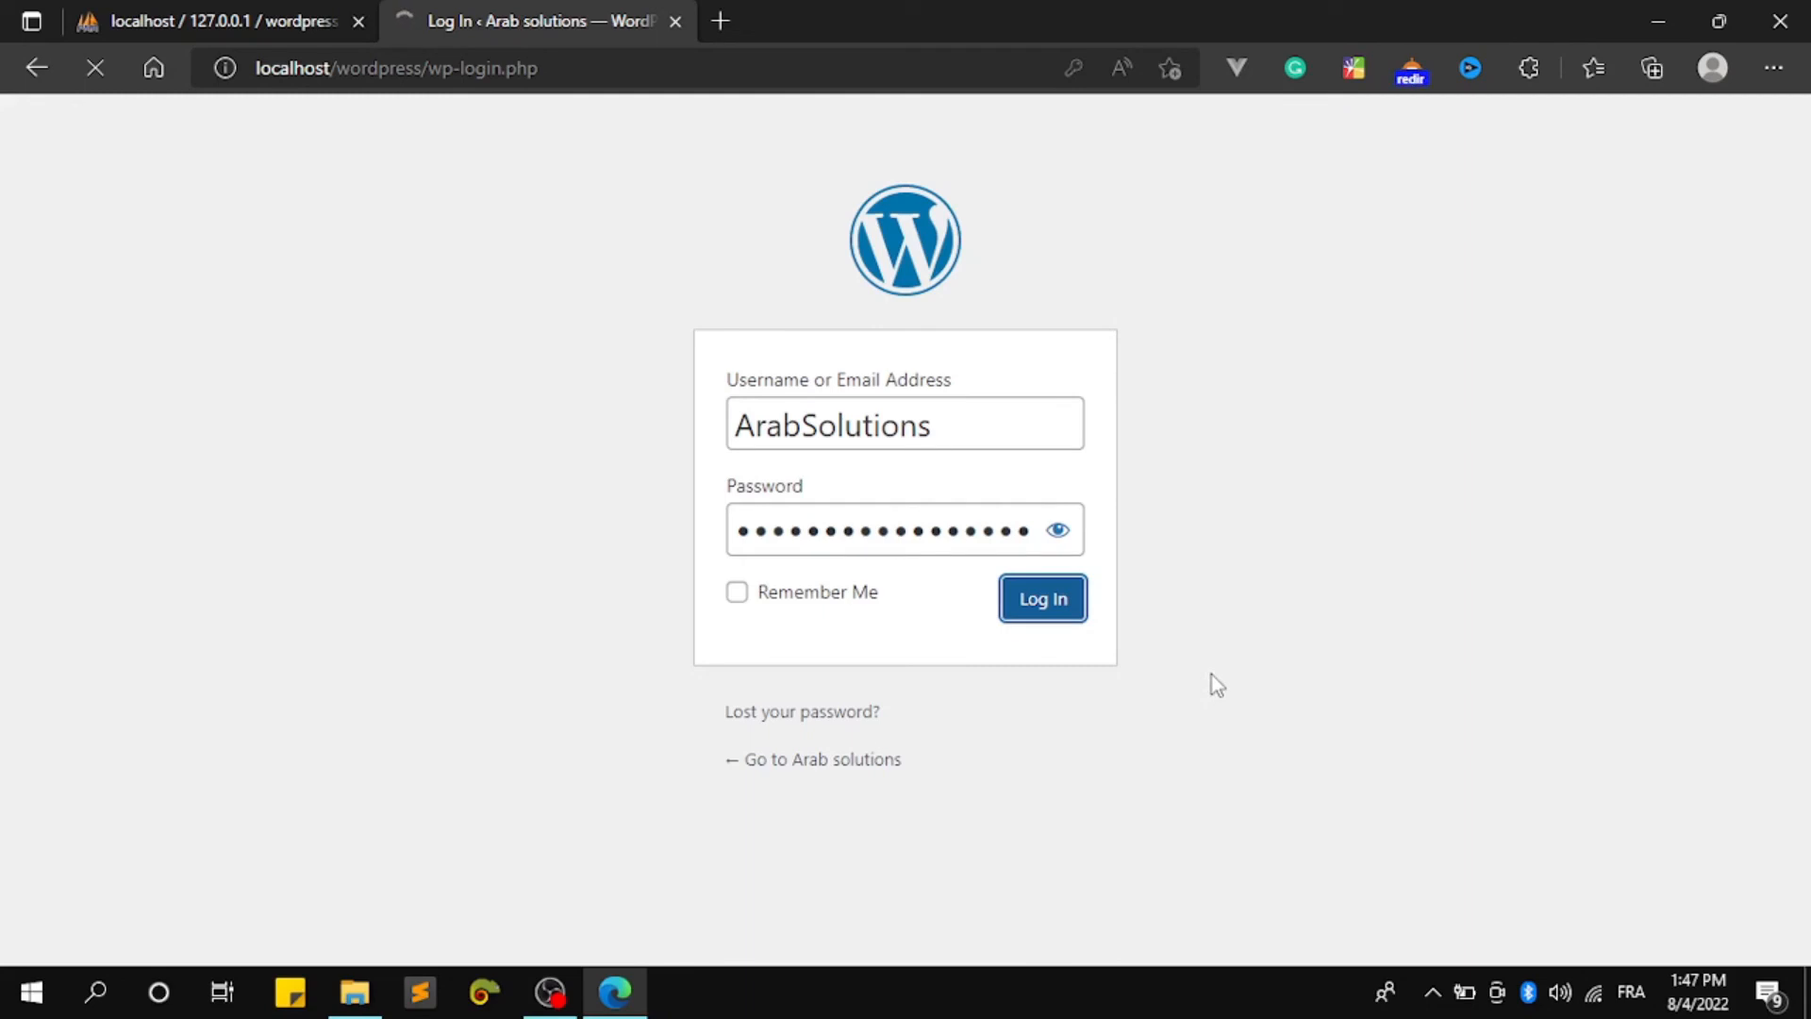